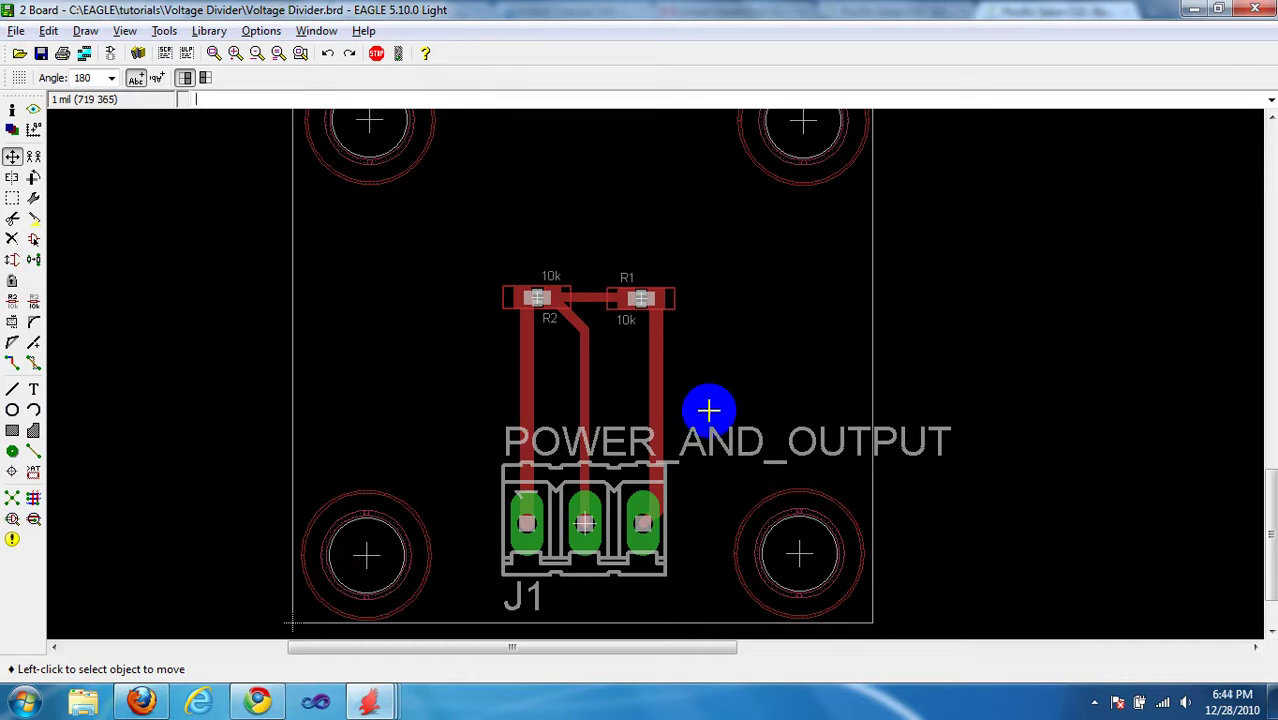
Step: Smash connector J1 so its name and value labels become separate text
scroll(612, 406, up, 2)
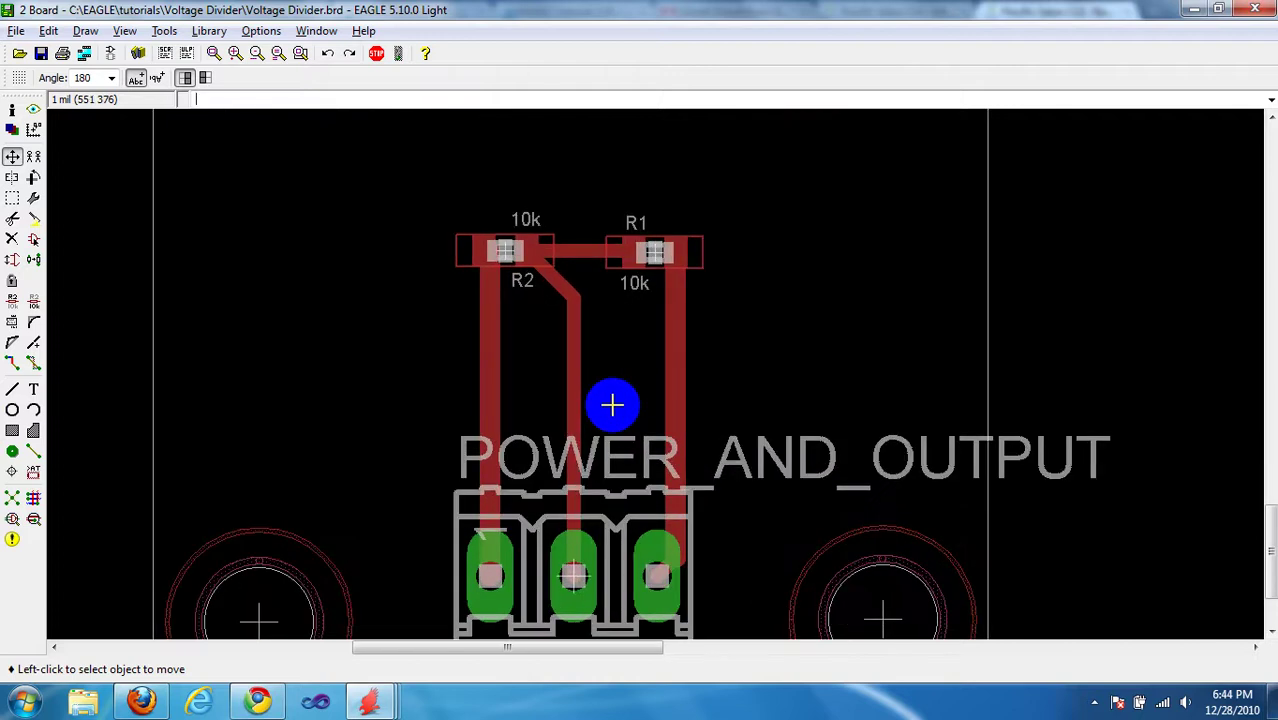
scroll(612, 405, down, 1)
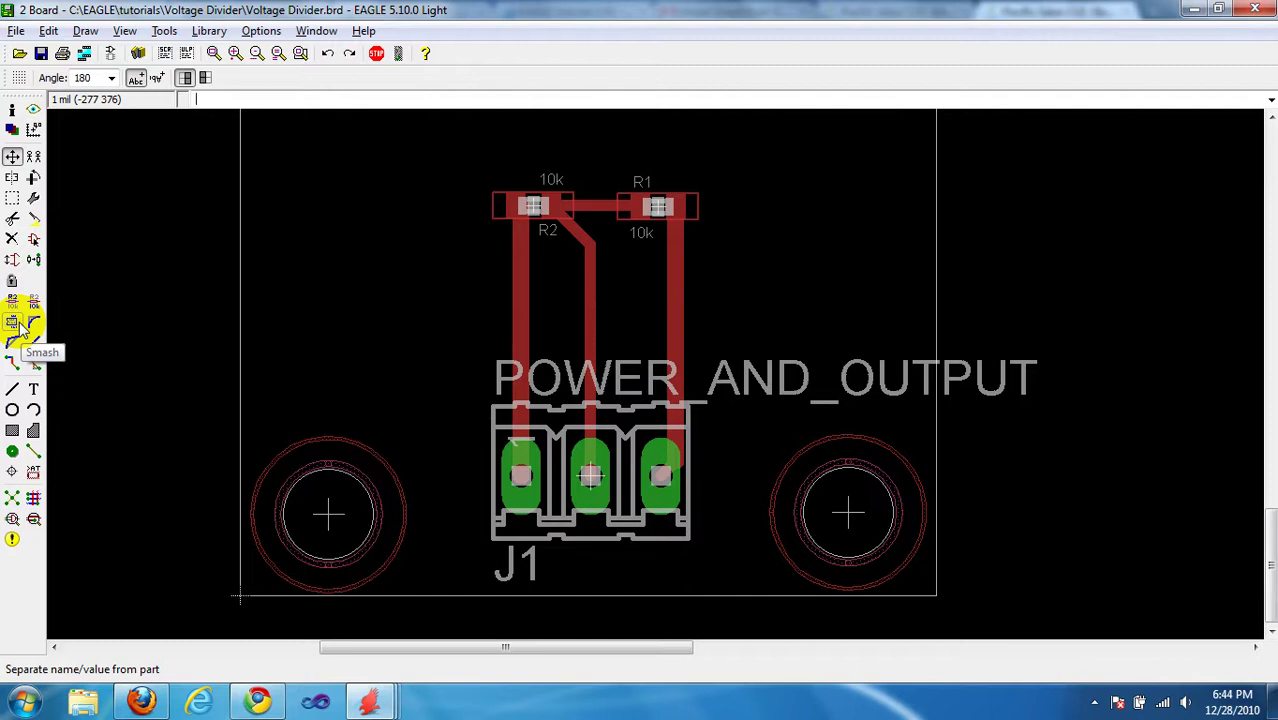
click(19, 326)
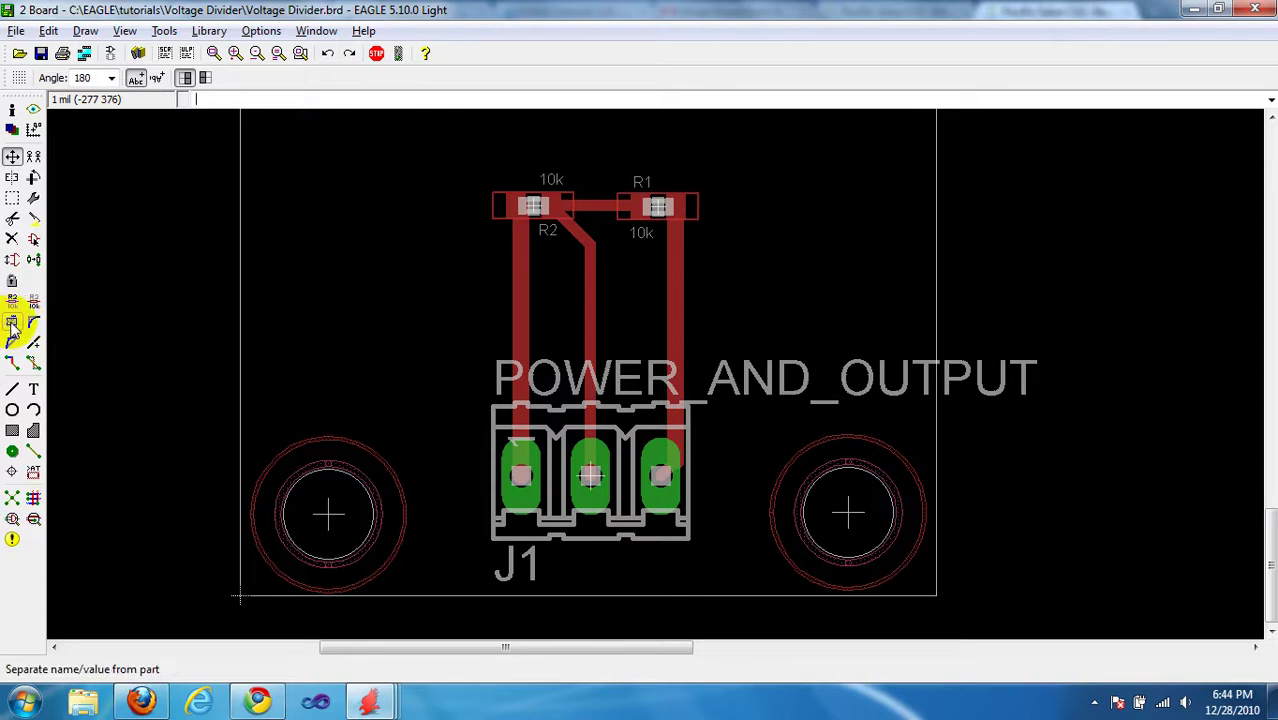
click(13, 325)
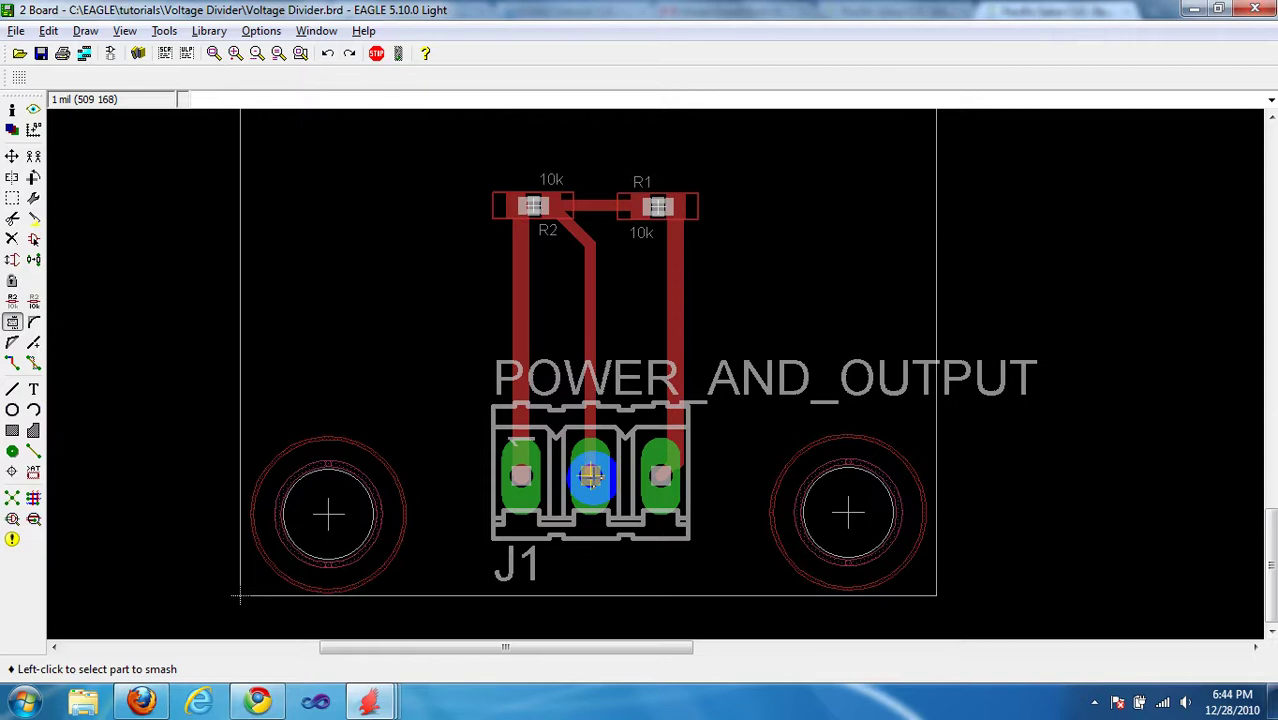
scroll(590, 476, up, 3)
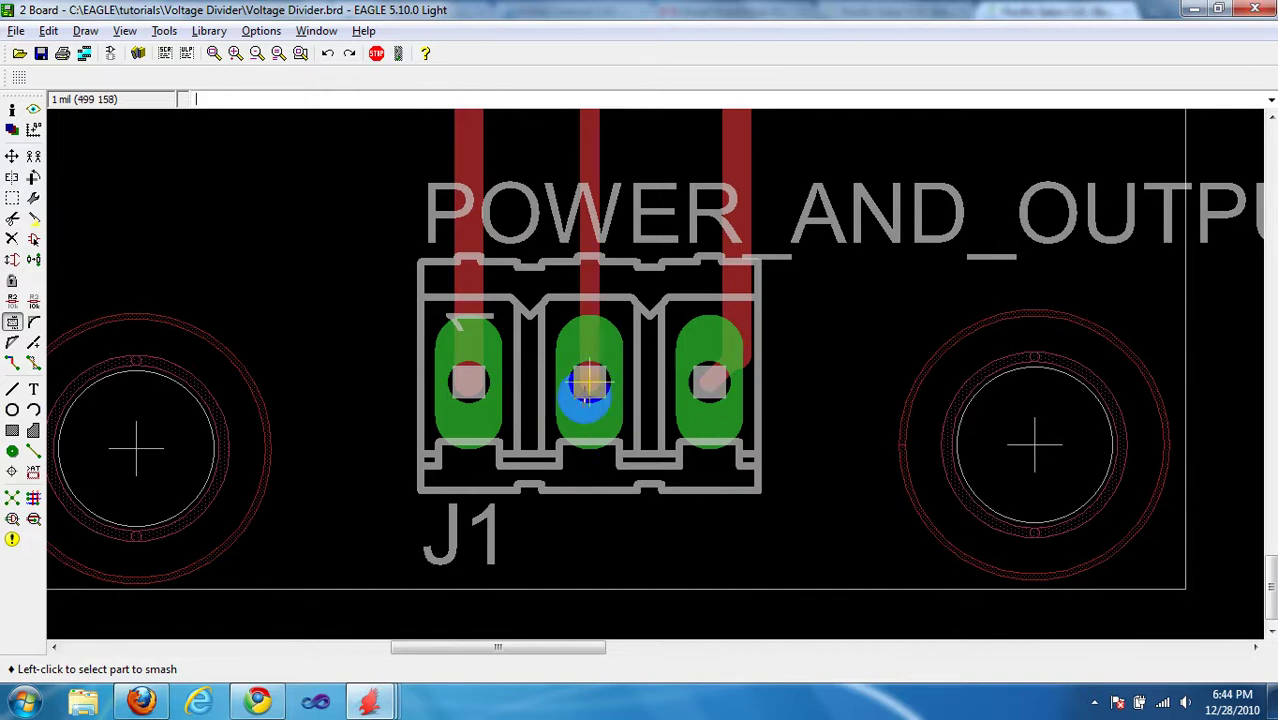
click(590, 381)
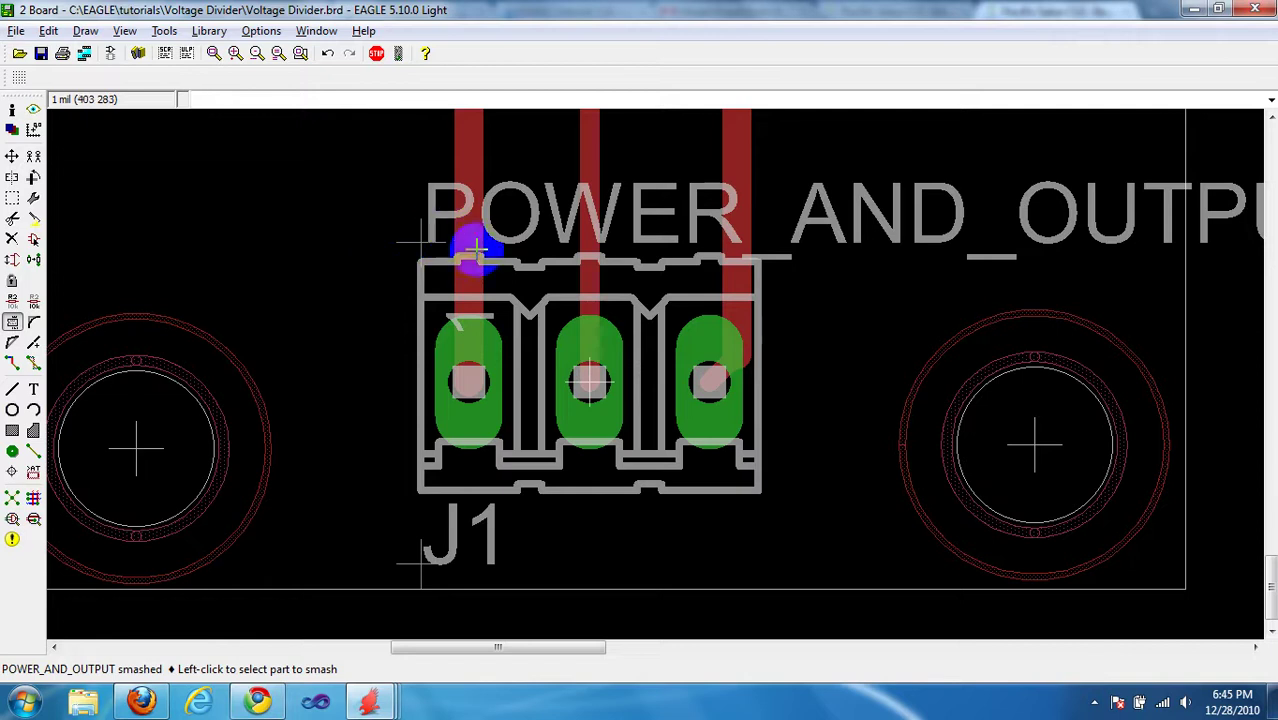
Step: Pan and zoom to centre J1 and its label, with R1 and R2 above
scroll(872, 222, down, 1)
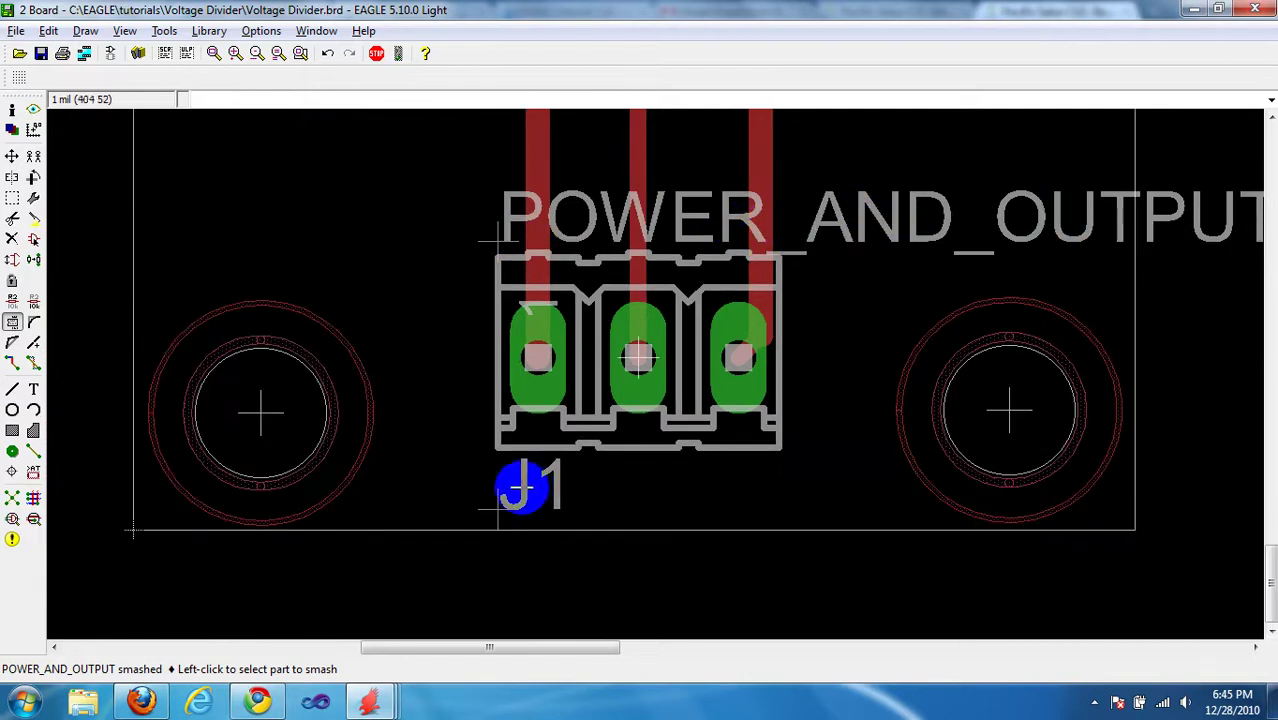
middle_drag(796, 343, 460, 400)
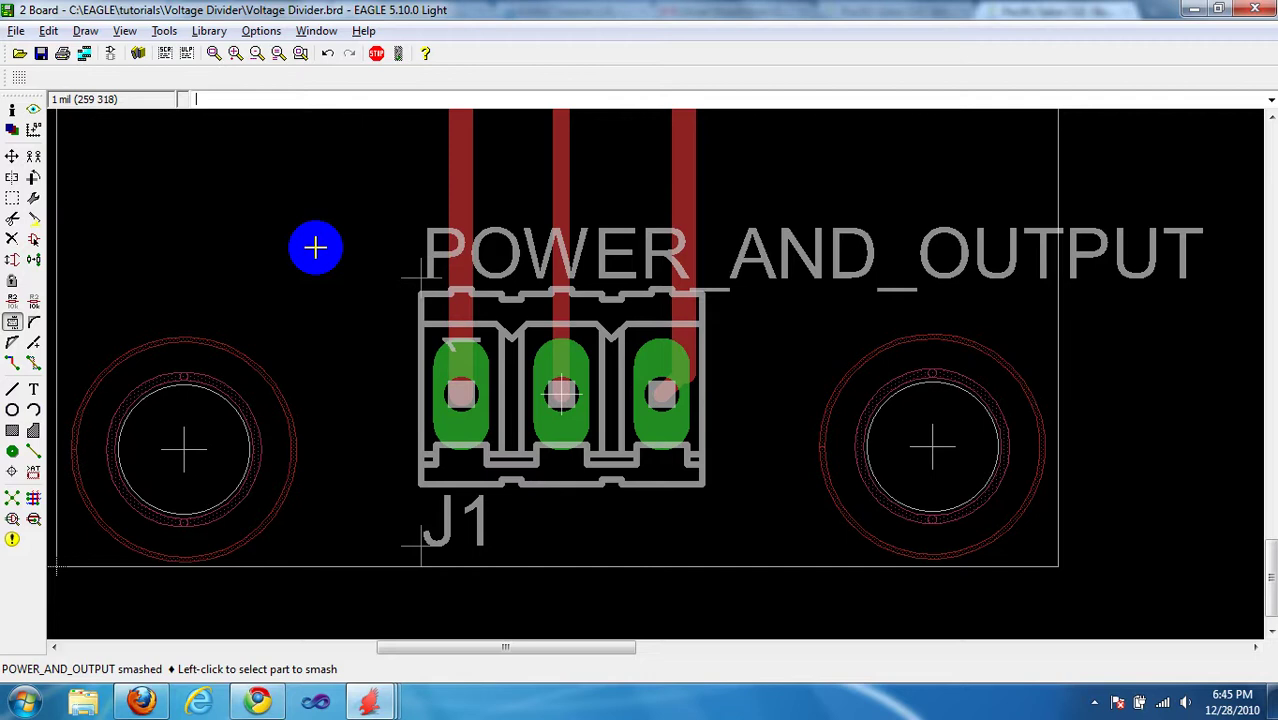
scroll(311, 257, down, 2)
middle_drag(331, 214, 351, 376)
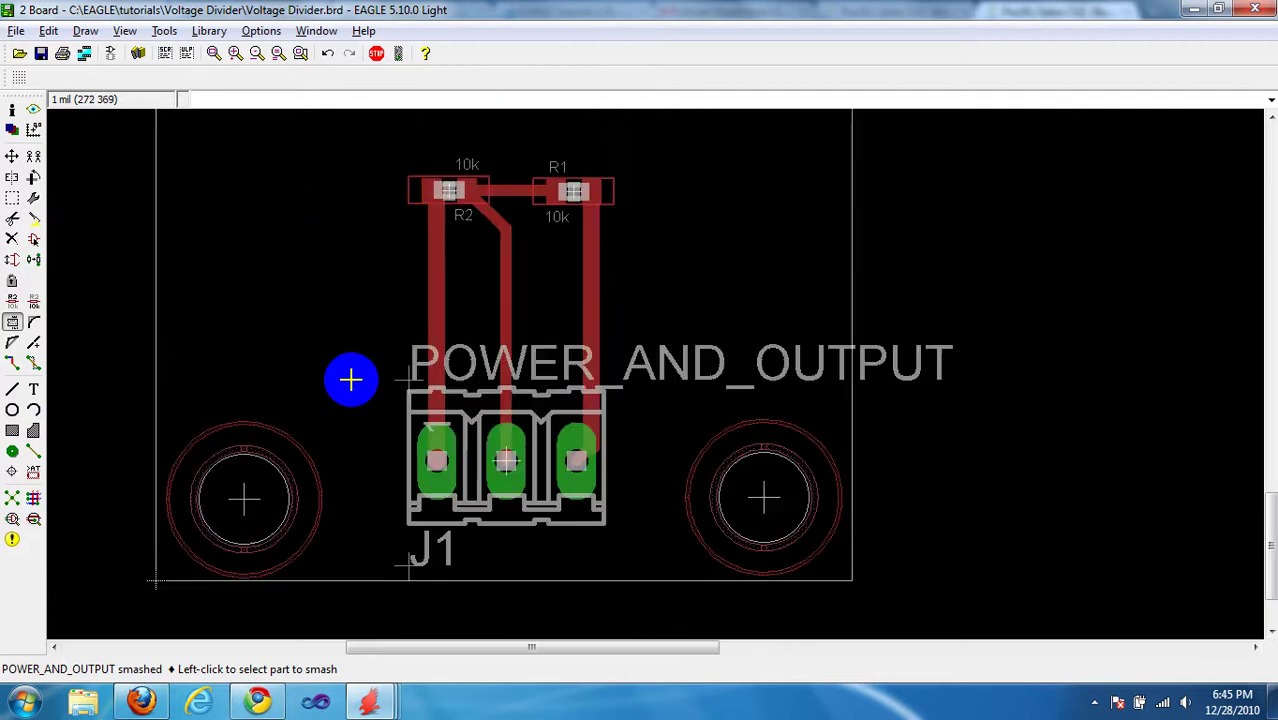
scroll(351, 376, down, 1)
middle_drag(364, 333, 414, 357)
scroll(414, 351, down, 1)
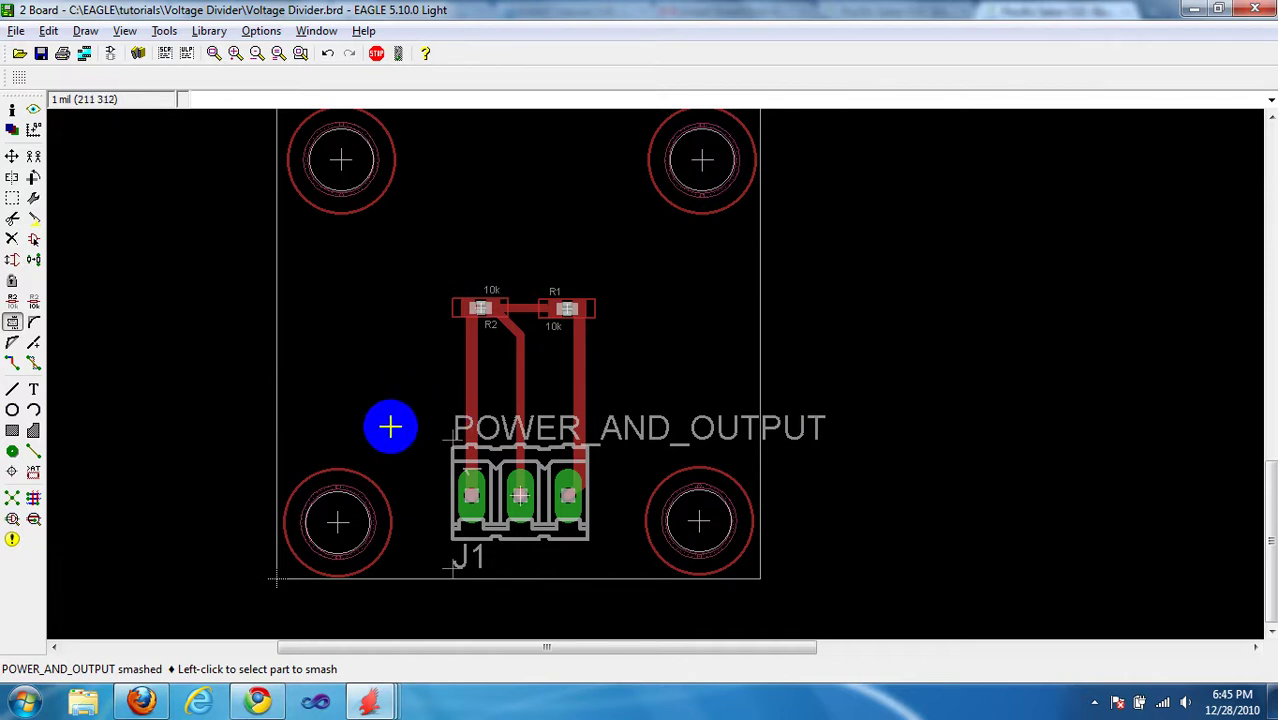
scroll(444, 465, up, 4)
middle_drag(447, 472, 447, 375)
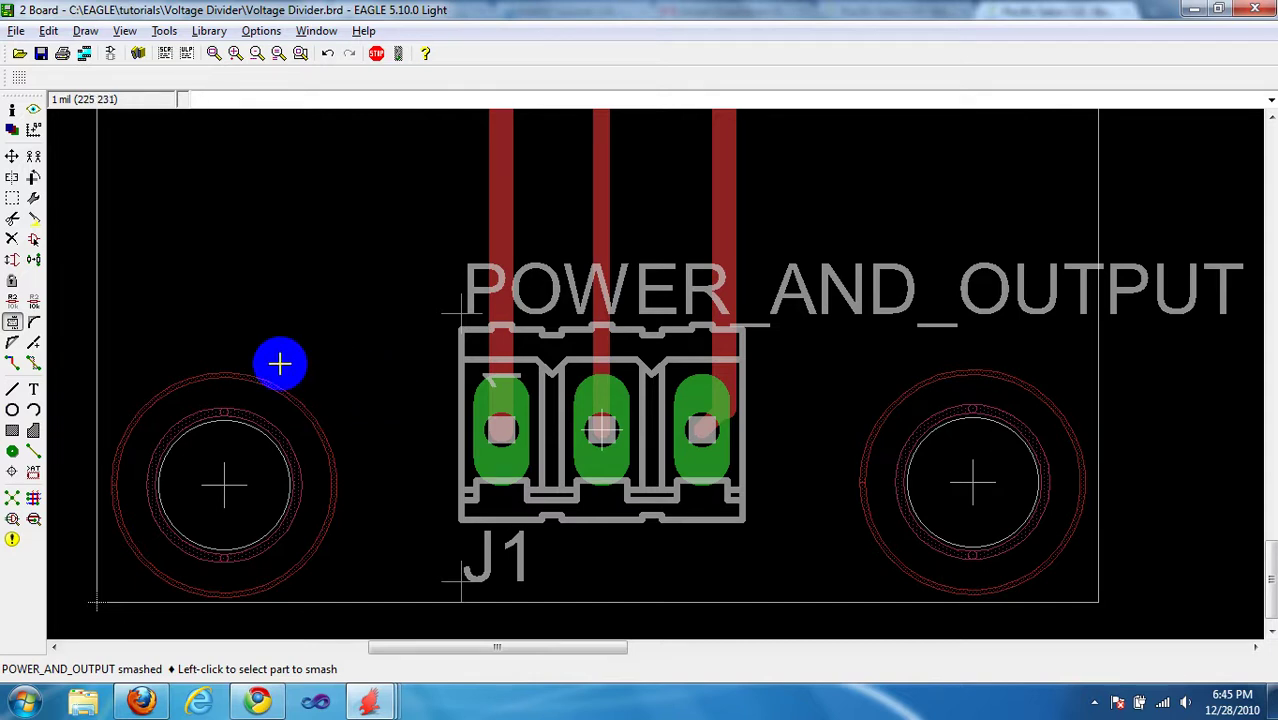
Step: Delete J1's POWER_AND_OUTPUT value text
click(12, 240)
click(463, 306)
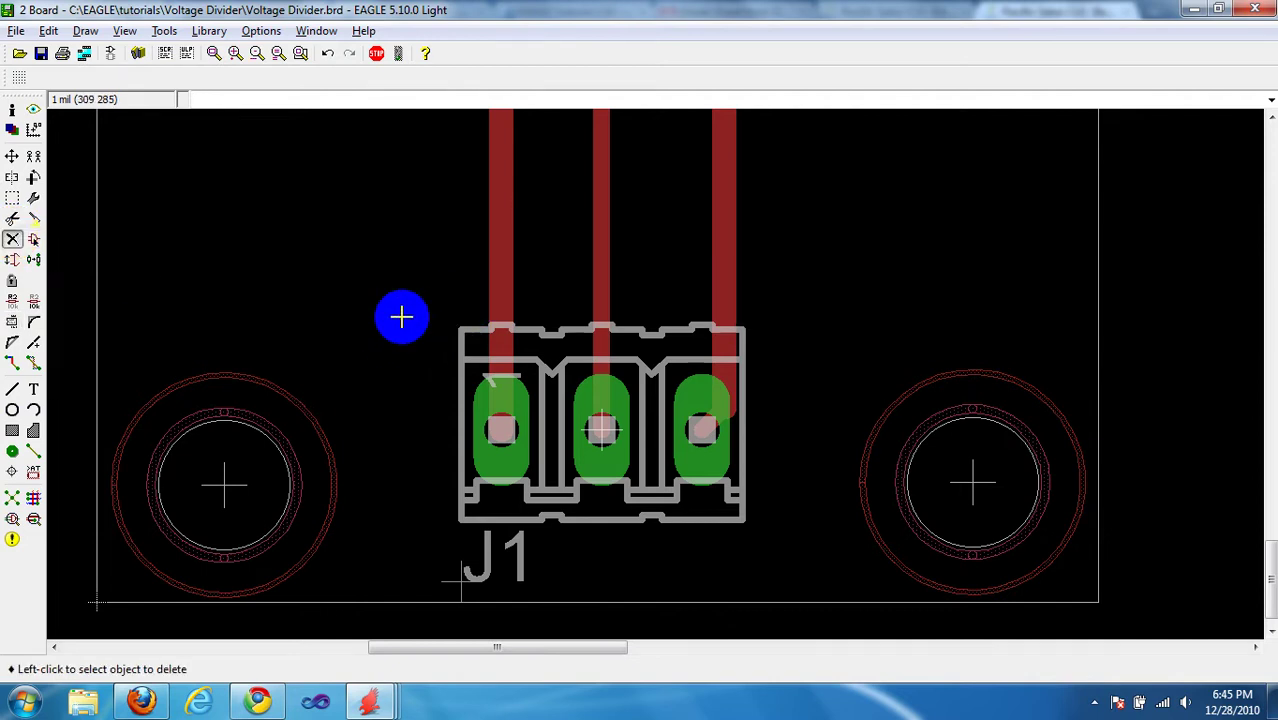
scroll(399, 237, down, 3)
middle_drag(402, 228, 408, 311)
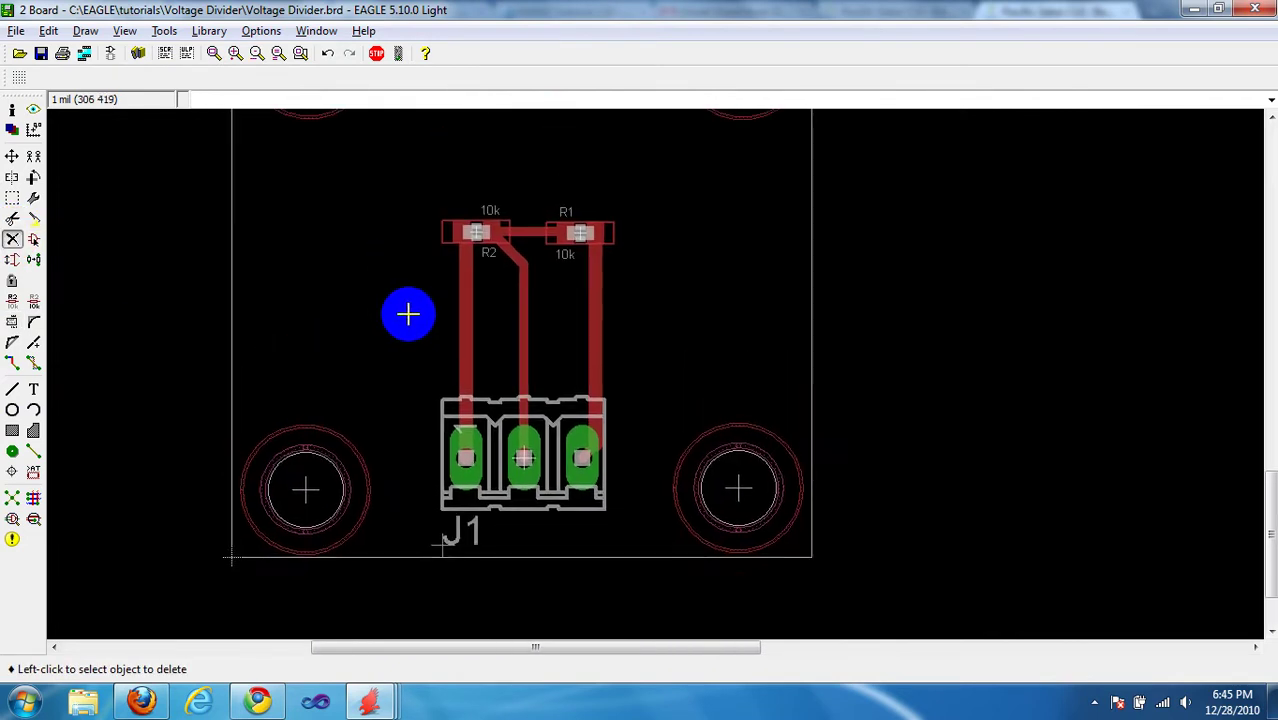
Step: Move the J1 name label to just left of the connector's first pin
click(12, 157)
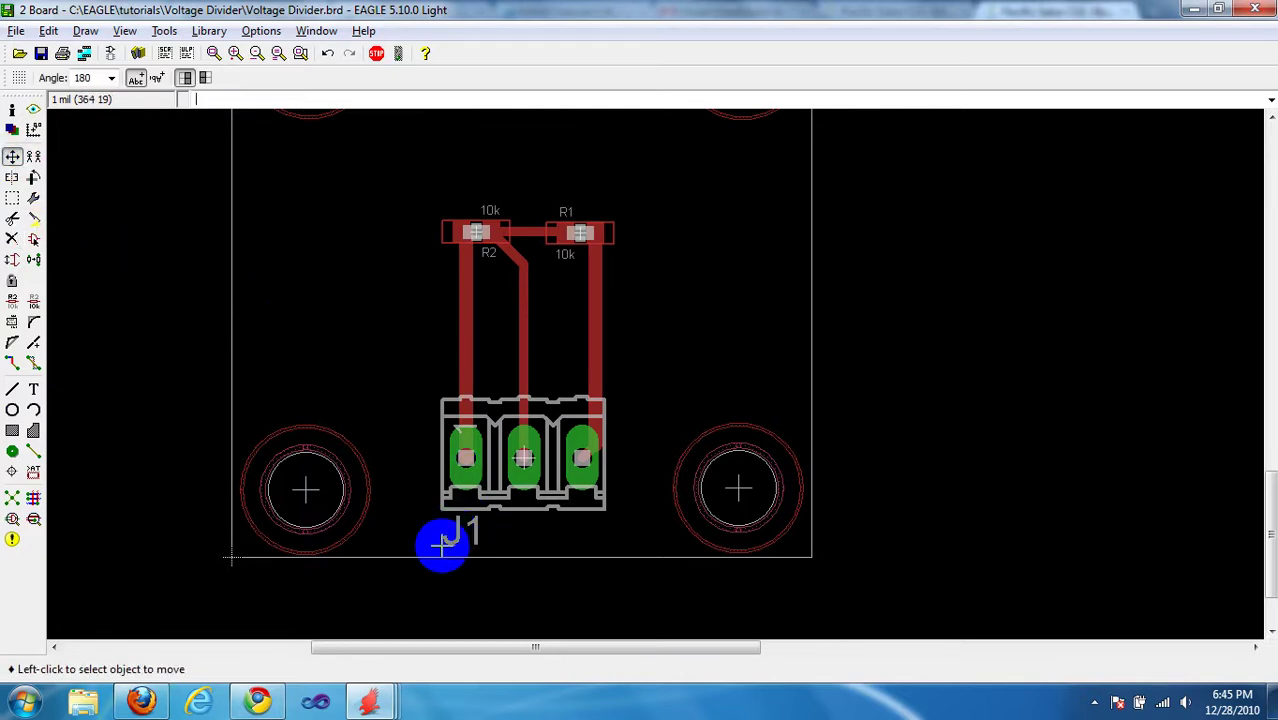
click(442, 543)
scroll(510, 542, up, 3)
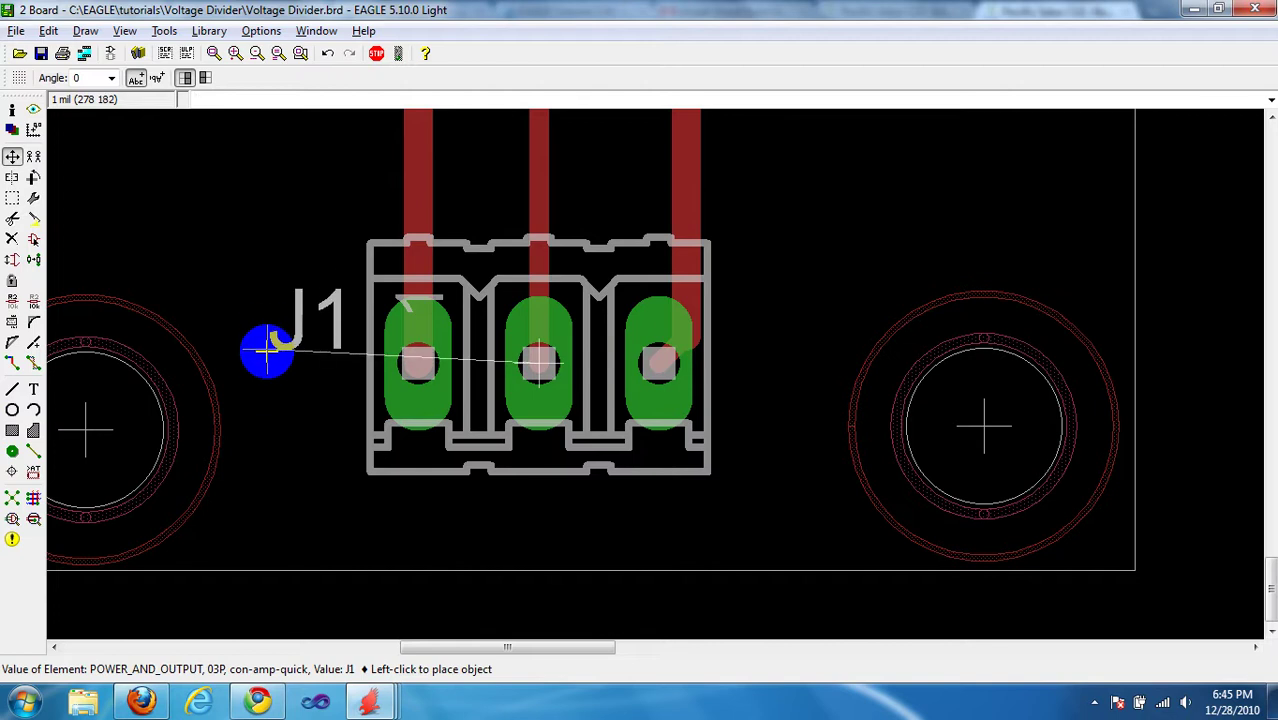
scroll(471, 479, down, 3)
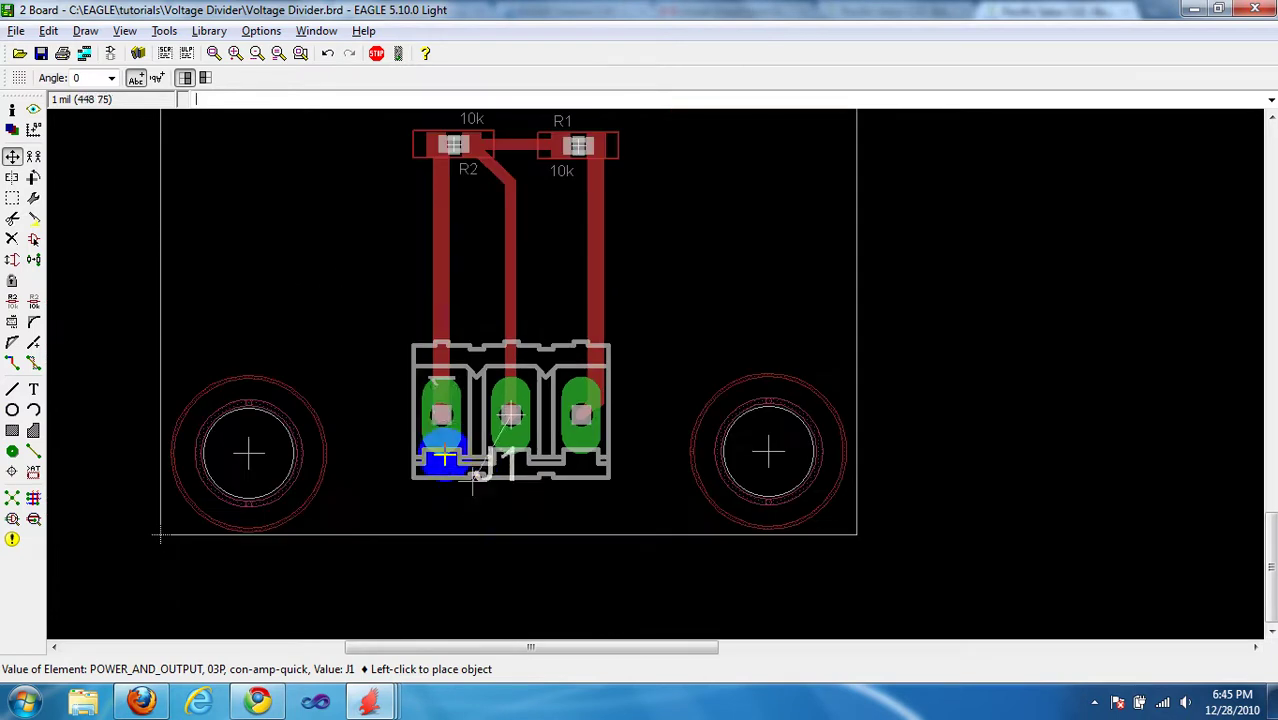
click(268, 240)
click(277, 231)
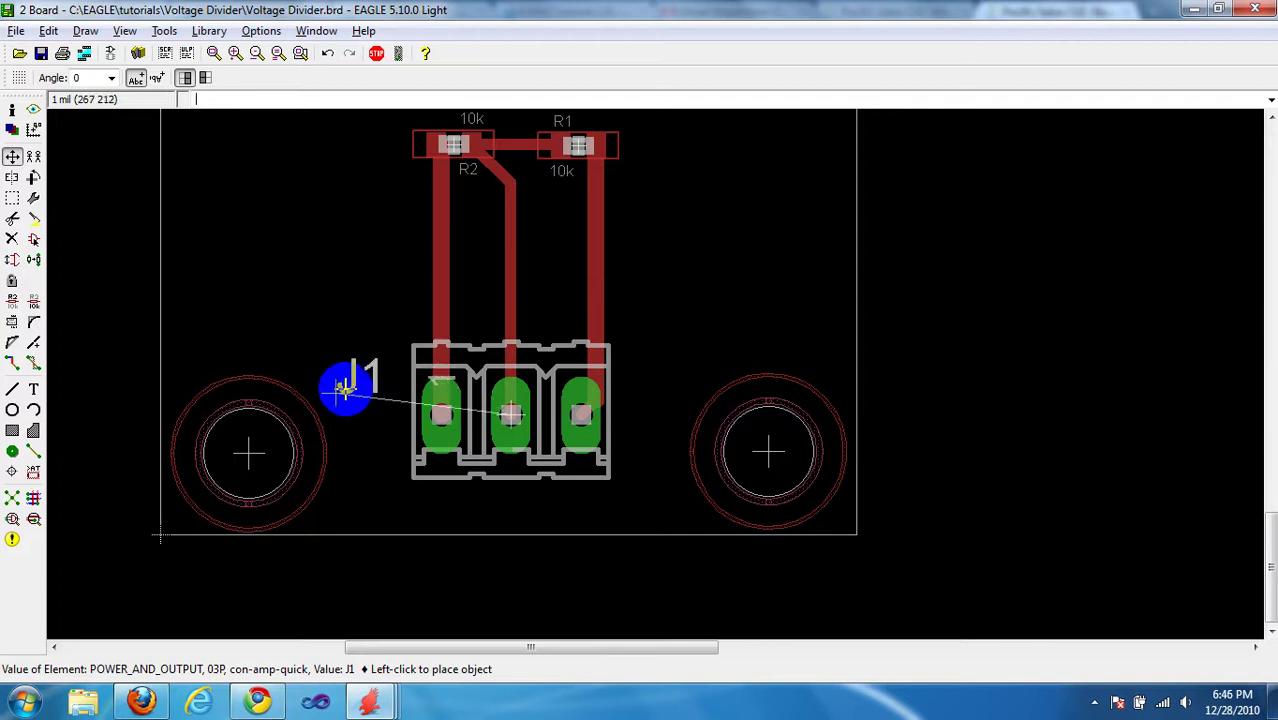
click(360, 417)
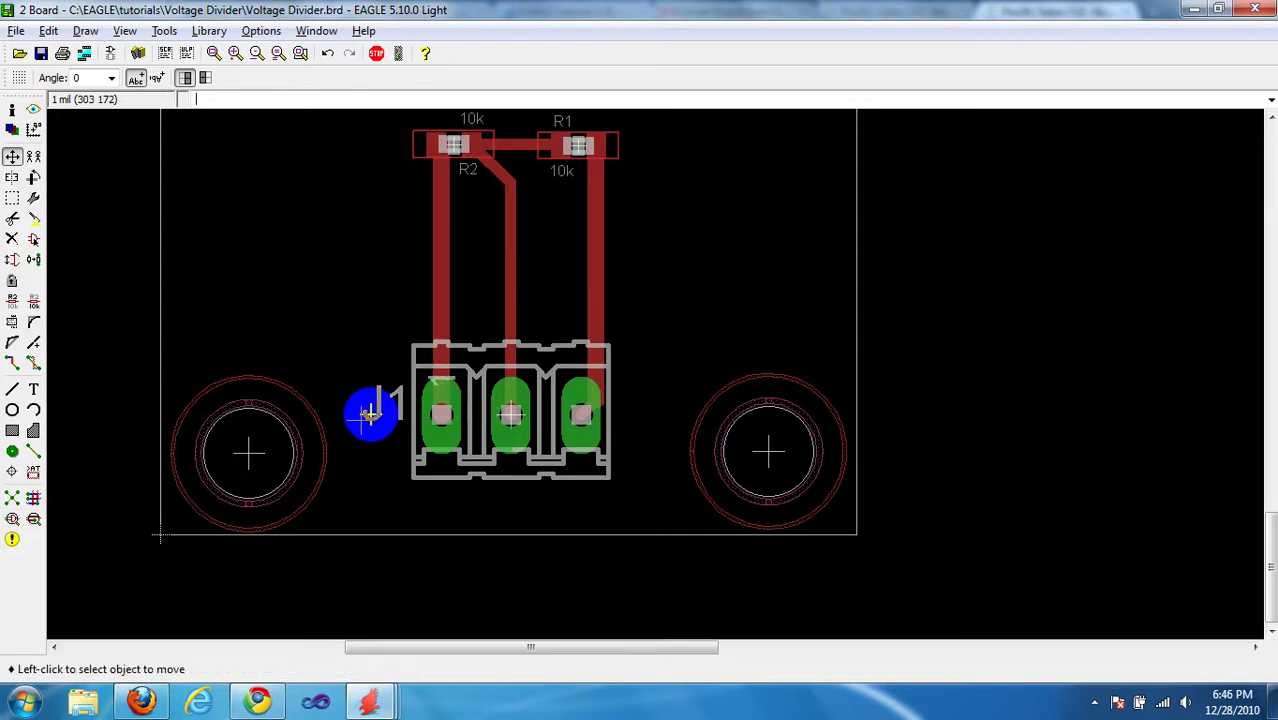
middle_drag(499, 251, 462, 342)
Step: Recentre the board view on resistors R1 and R2 and their traces
scroll(462, 342, up, 3)
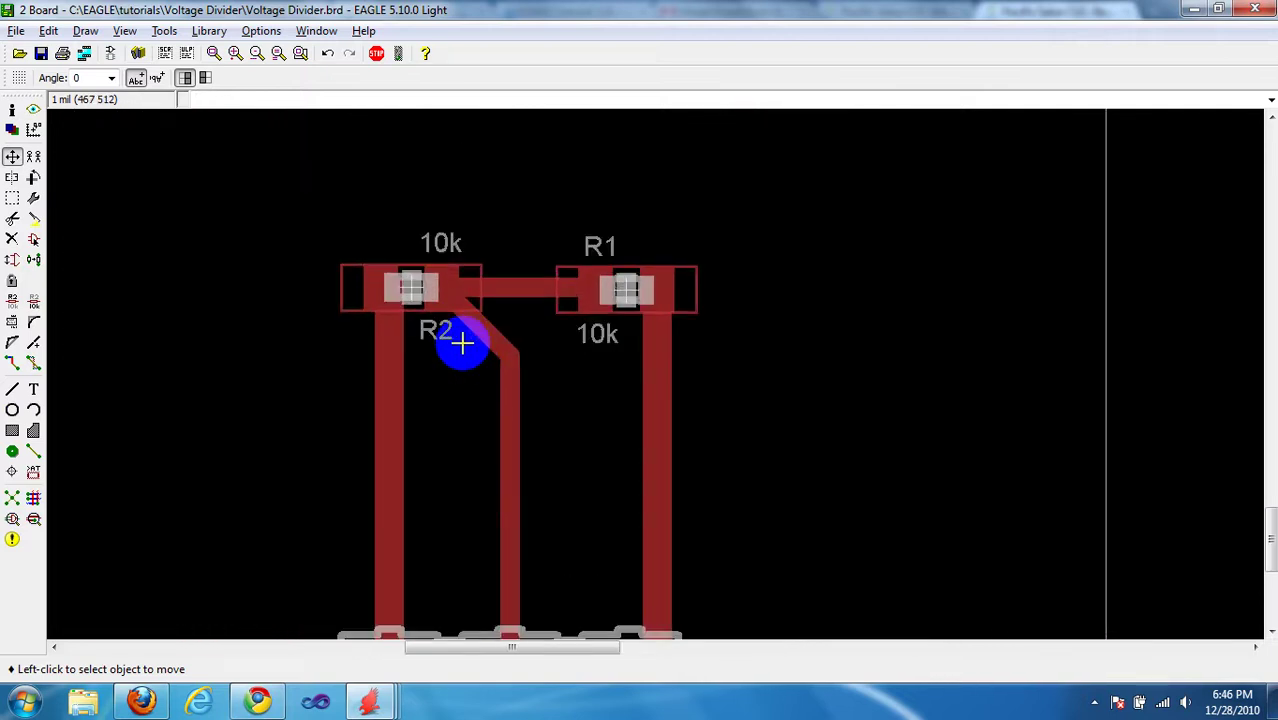
middle_drag(557, 170, 538, 270)
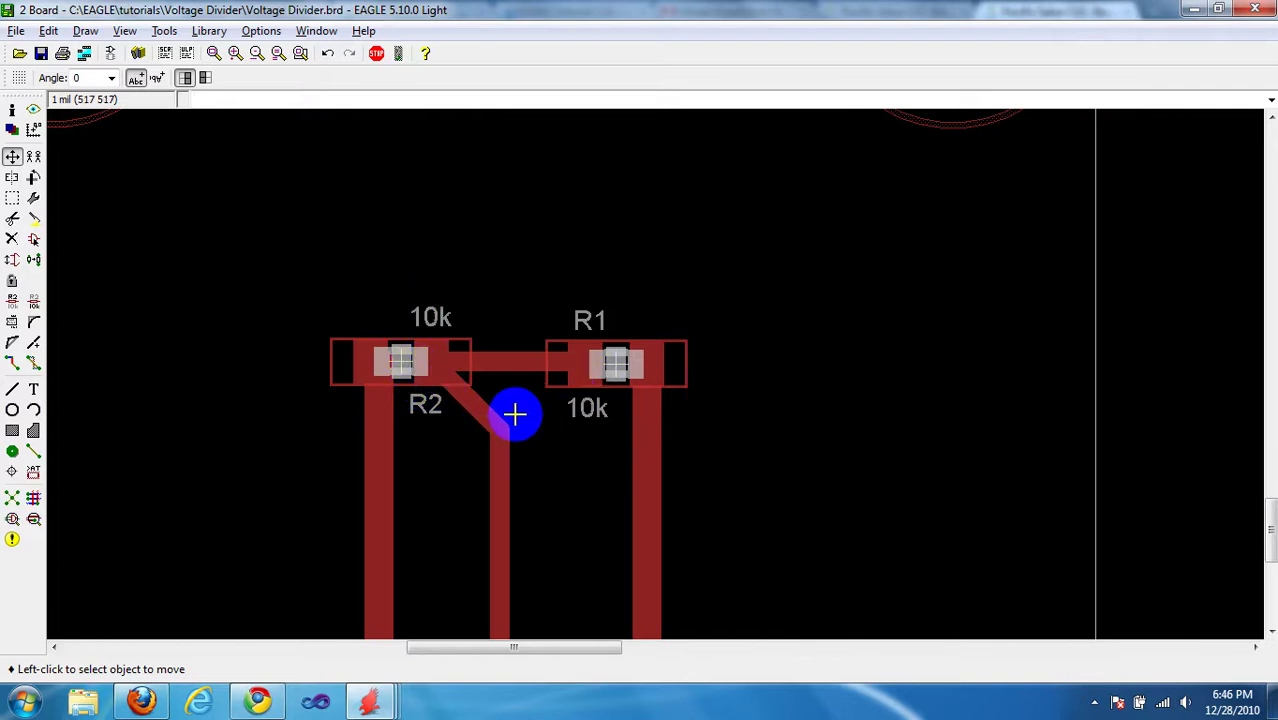
scroll(517, 420, down, 1)
scroll(517, 420, down, 3)
middle_drag(522, 417, 528, 379)
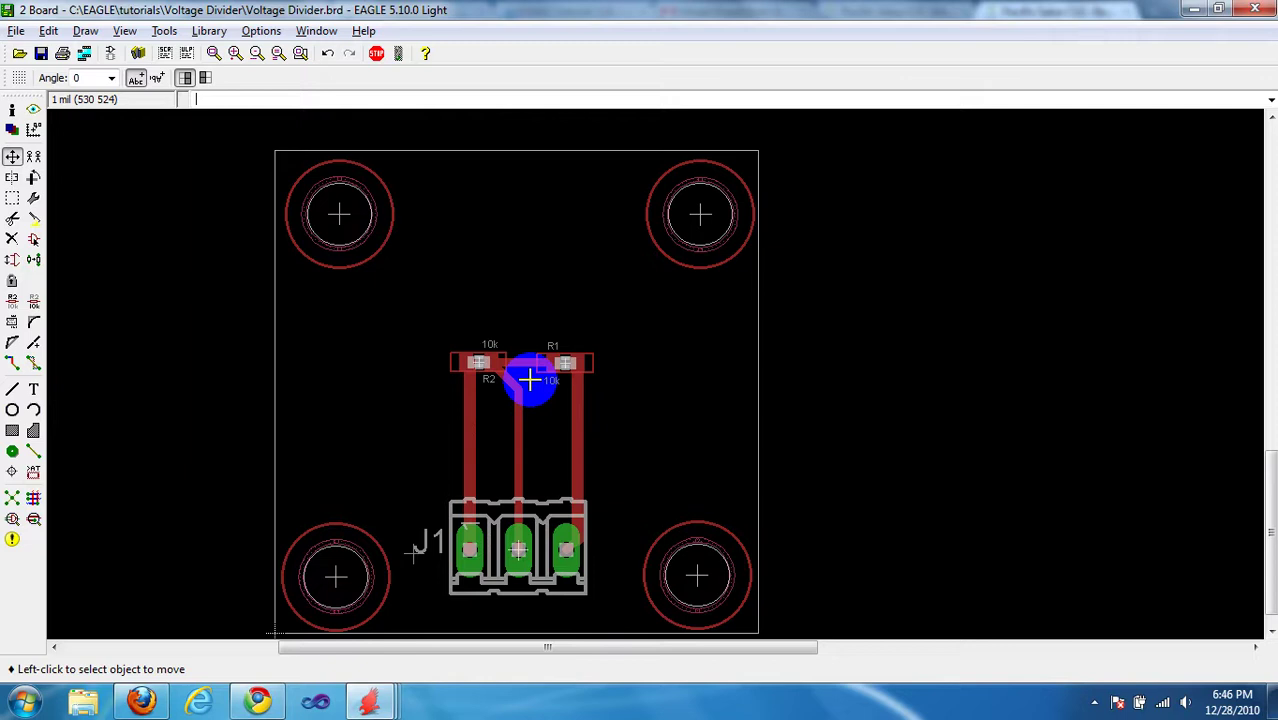
scroll(507, 371, up, 4)
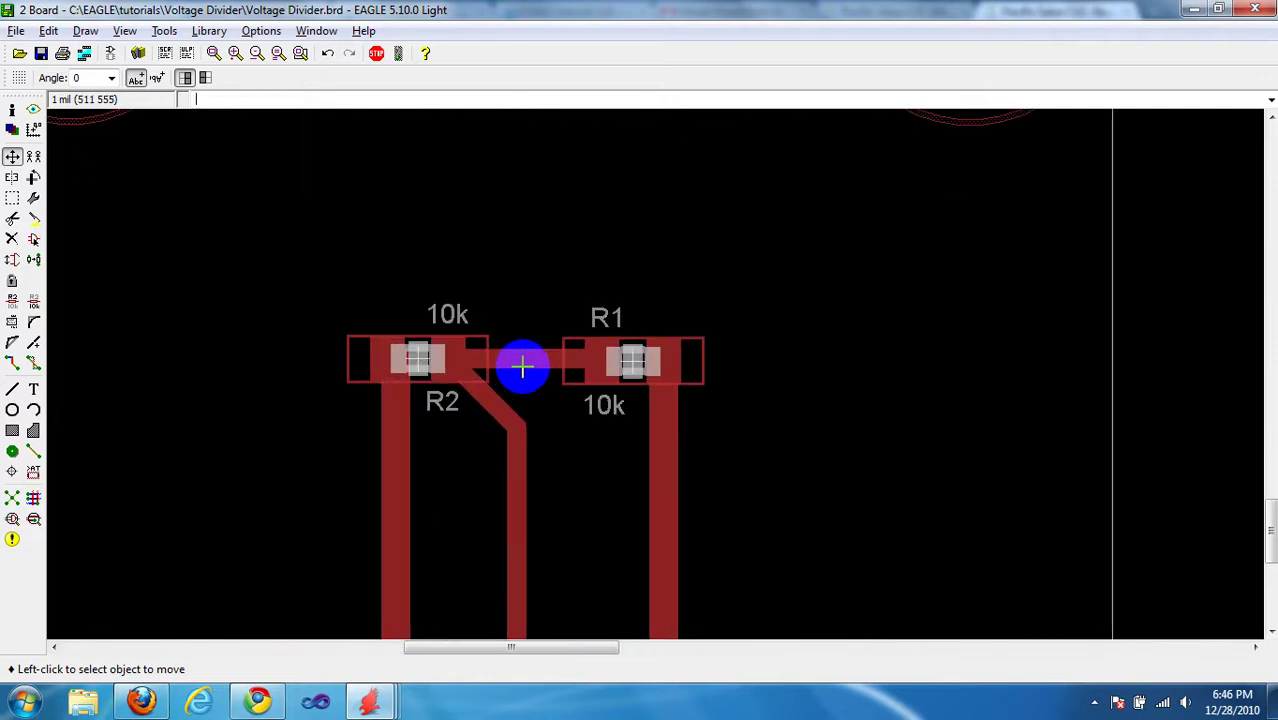
middle_drag(502, 431, 496, 405)
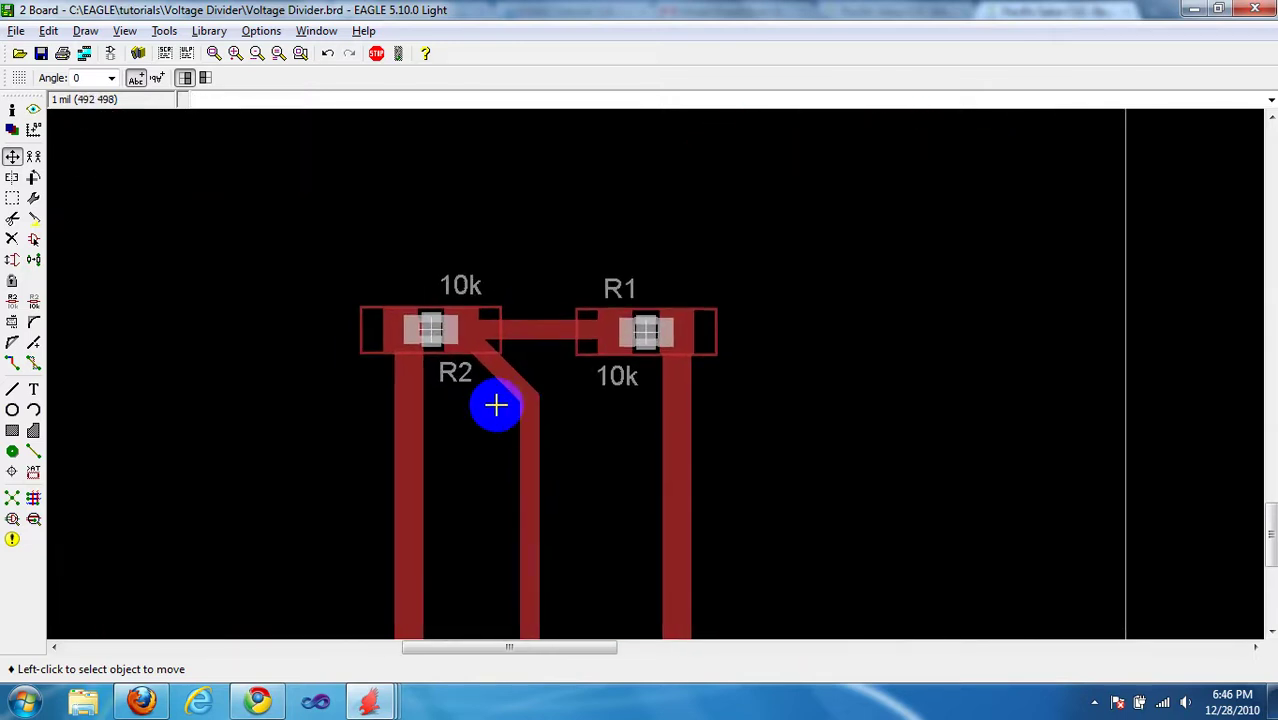
Step: Read the trace widths with Info: diagonal OUTPUT trace 16, VCC trace 24
click(13, 113)
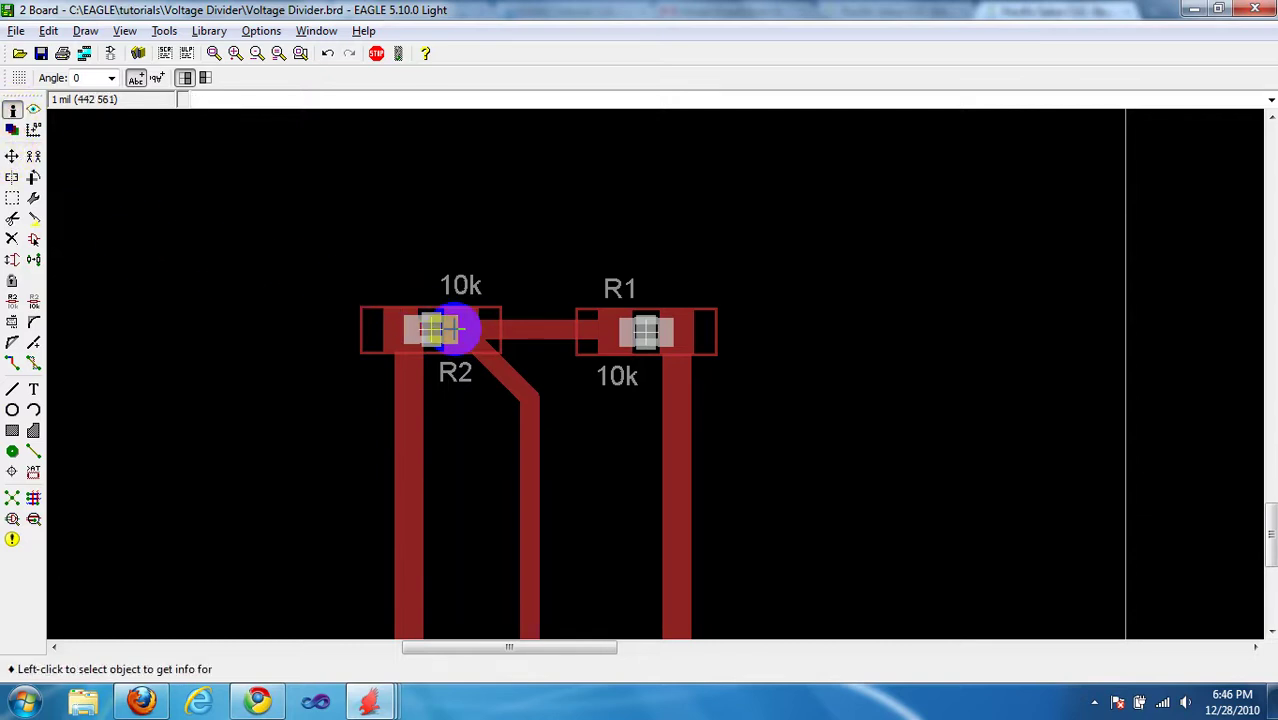
click(470, 340)
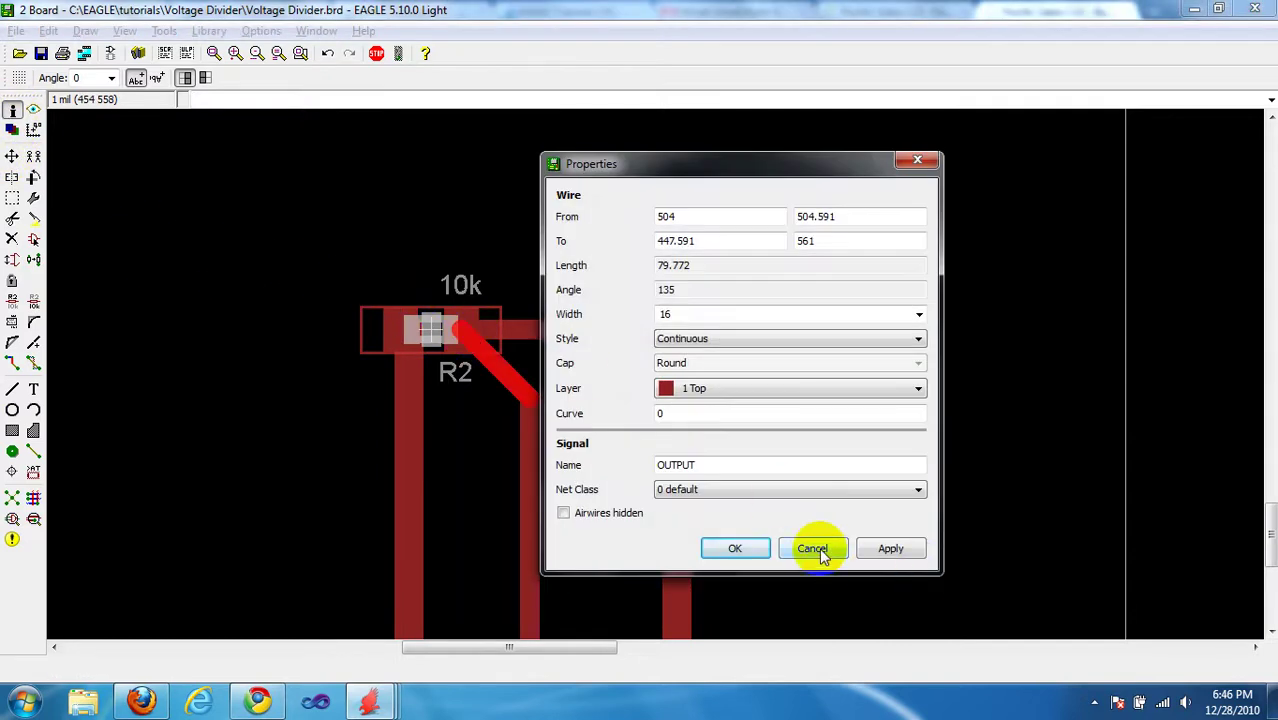
click(814, 548)
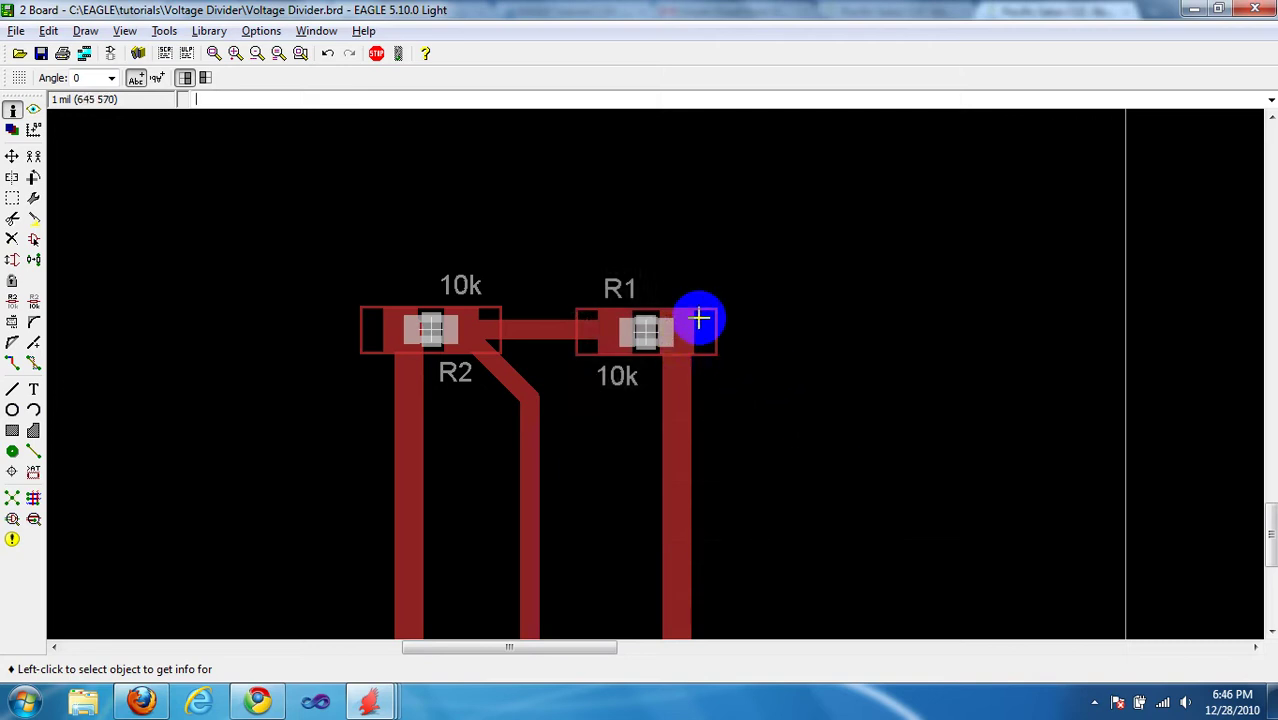
click(699, 319)
click(540, 649)
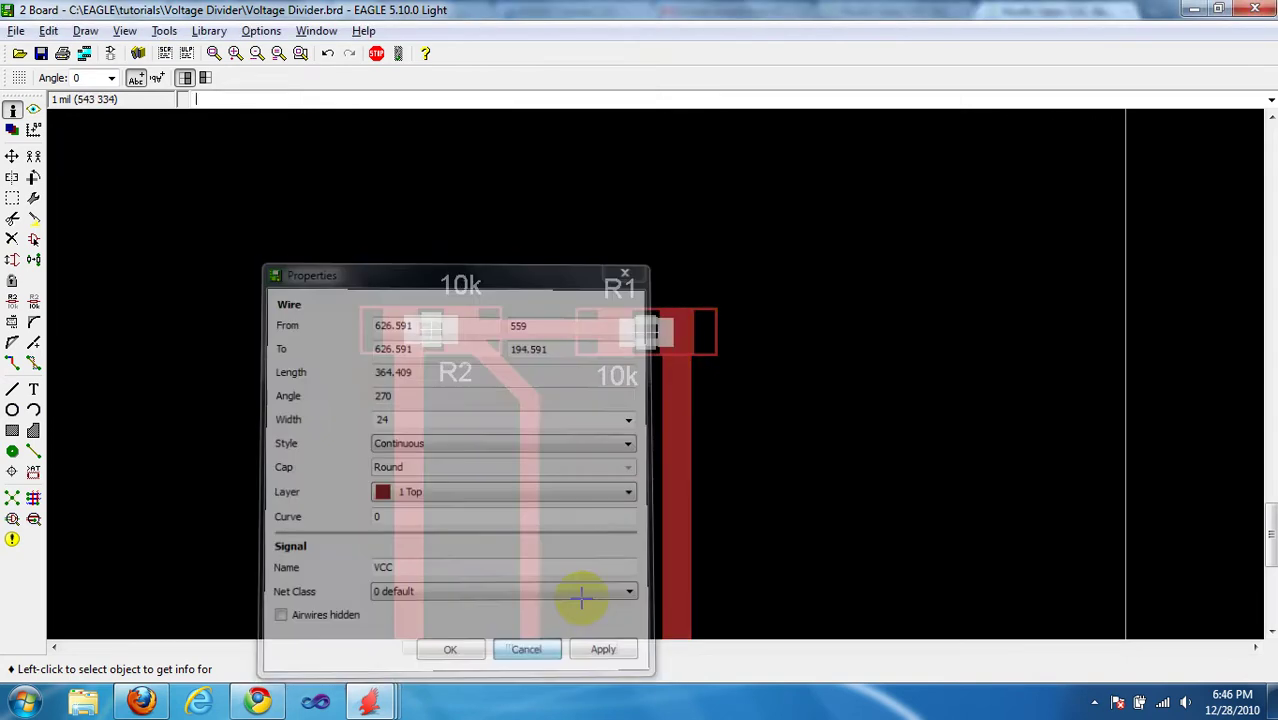
Step: Show R1's properties: package 0402-RES, value 10k, not smashed
scroll(653, 358, up, 2)
click(652, 348)
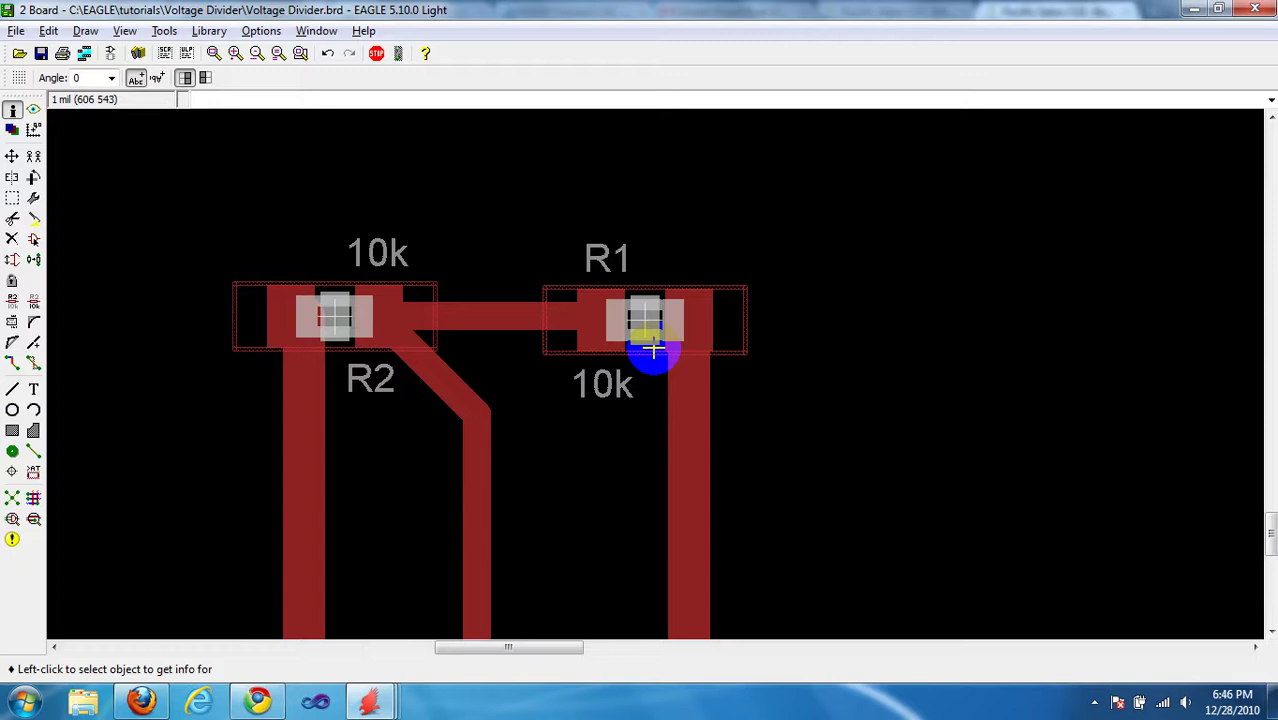
click(645, 318)
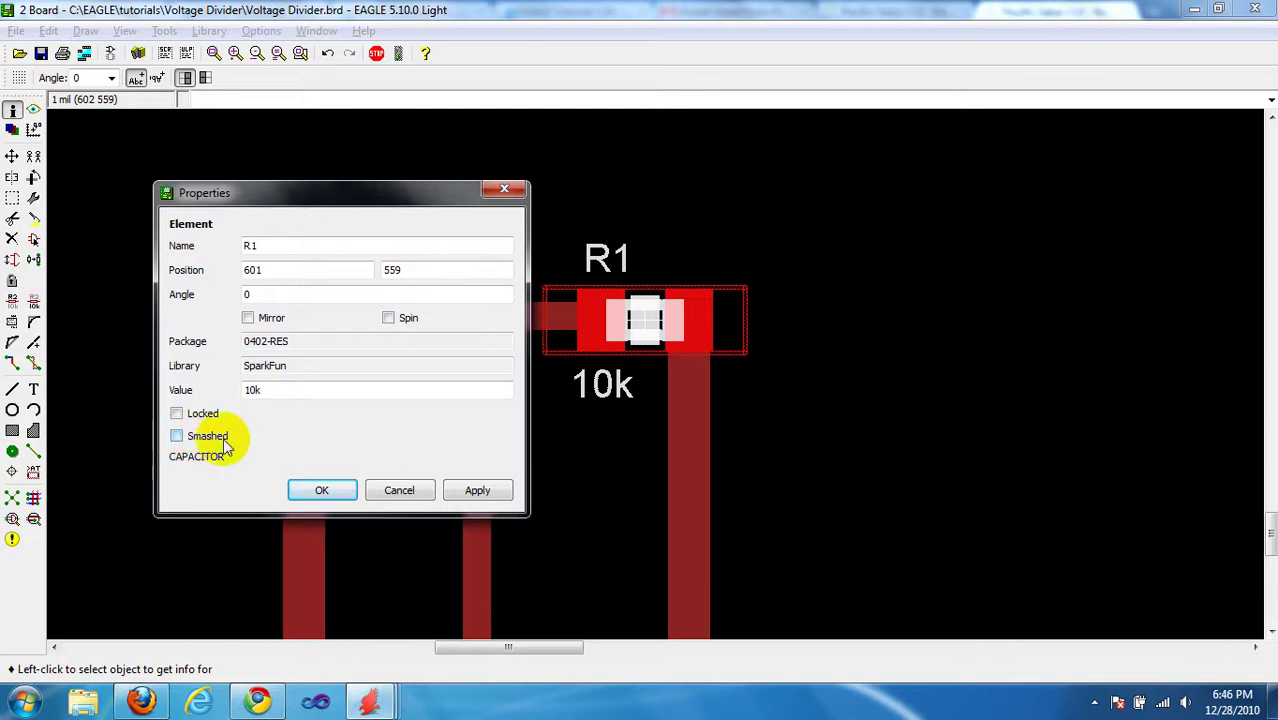
Step: Check Smashed in R1's Properties, then smash R2 with the Smash tool
click(177, 439)
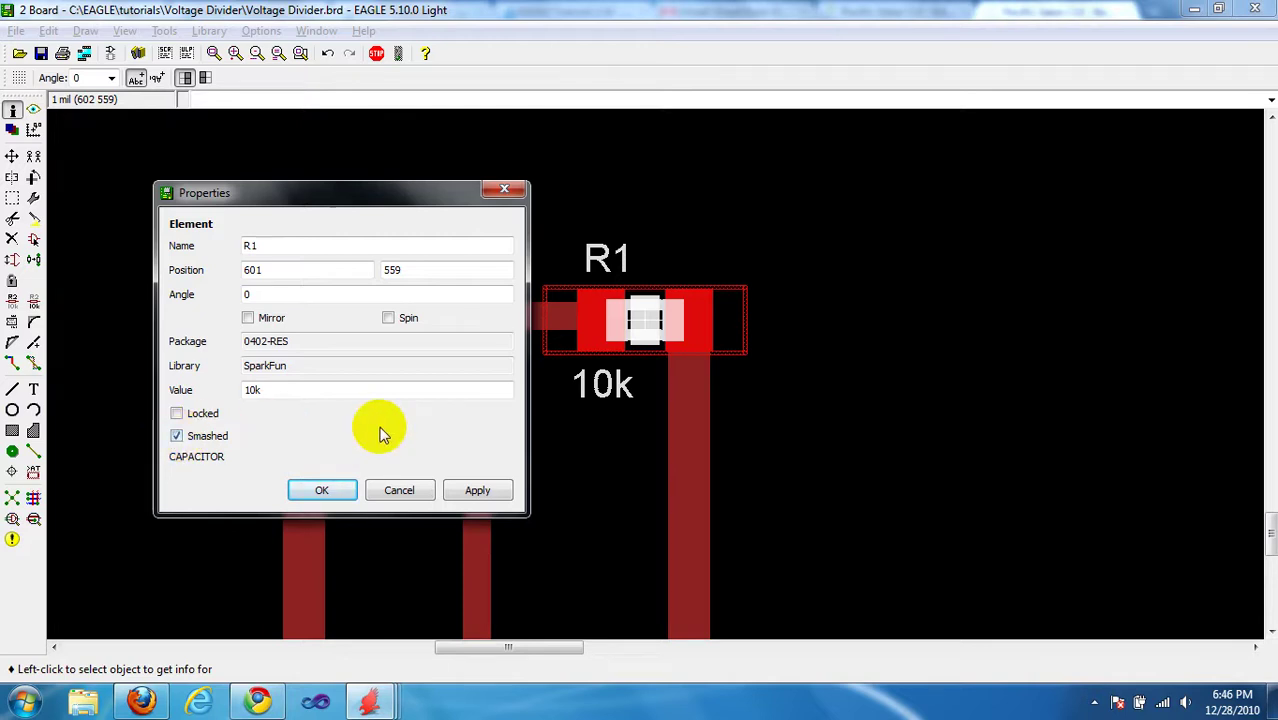
click(322, 490)
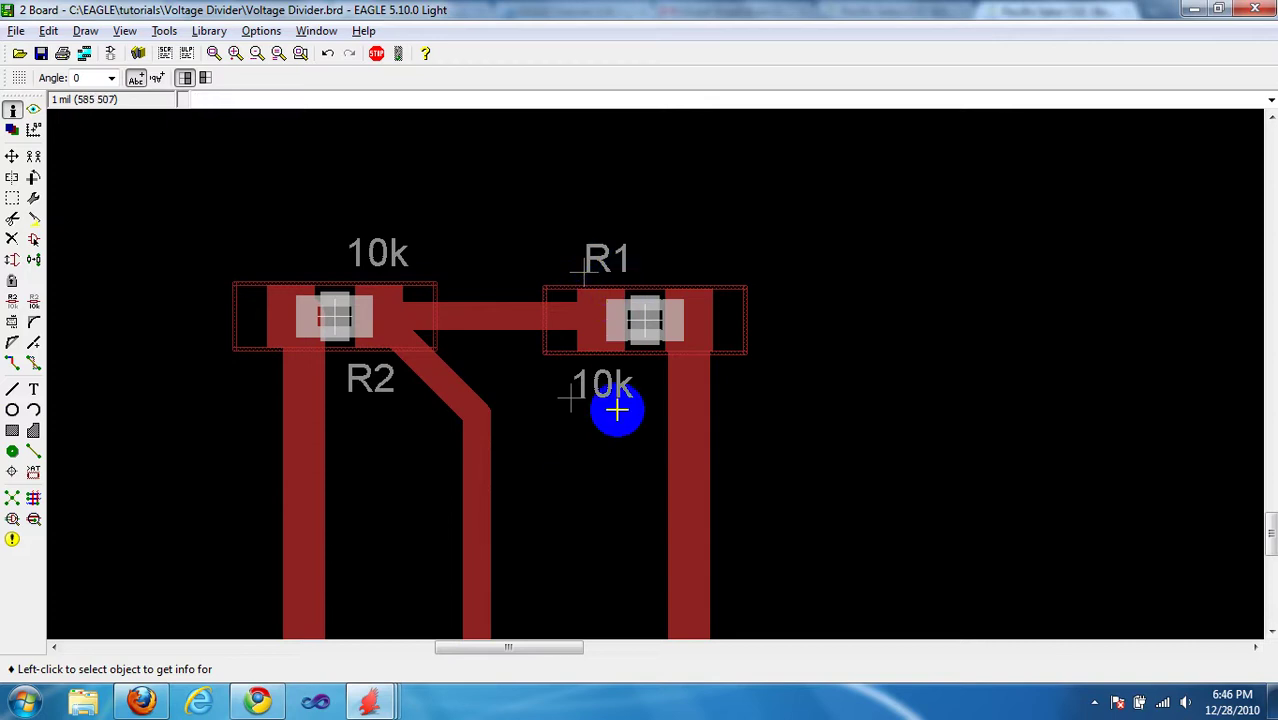
click(660, 322)
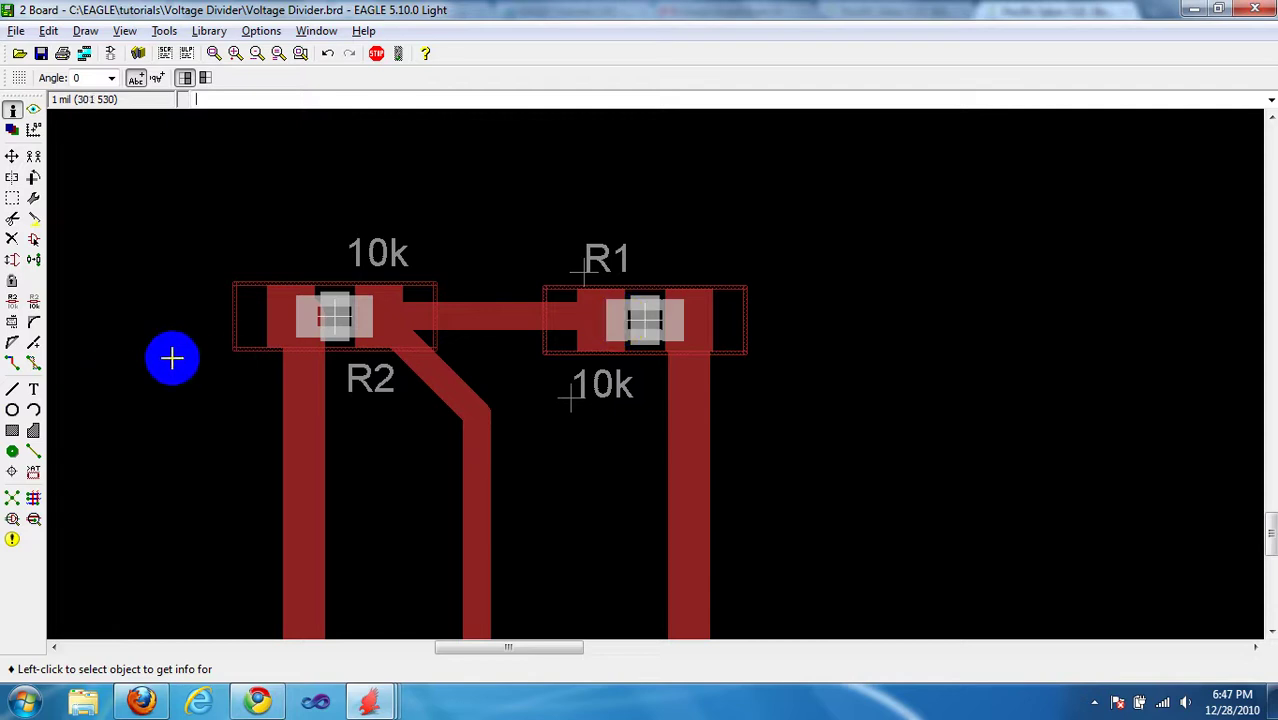
click(14, 321)
click(333, 318)
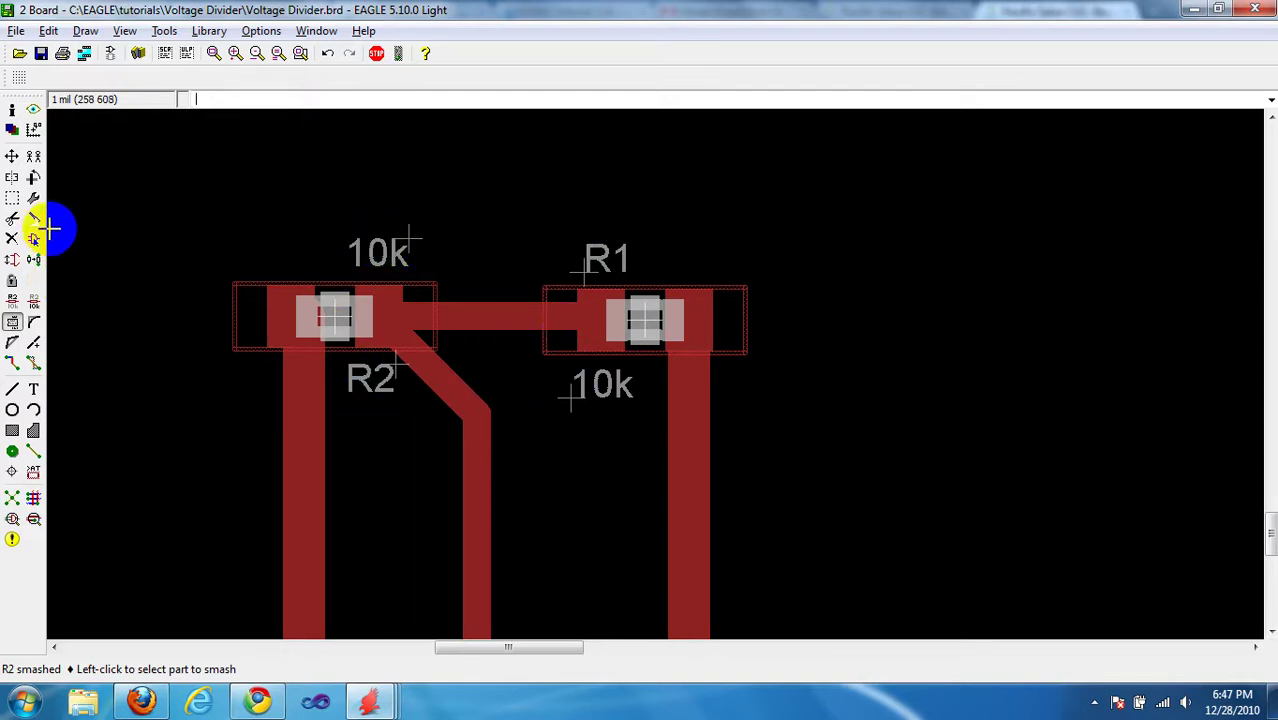
Step: Apply a larger Change > Size to R2's 10k, R1, R1's 10k and R2 labels
click(34, 199)
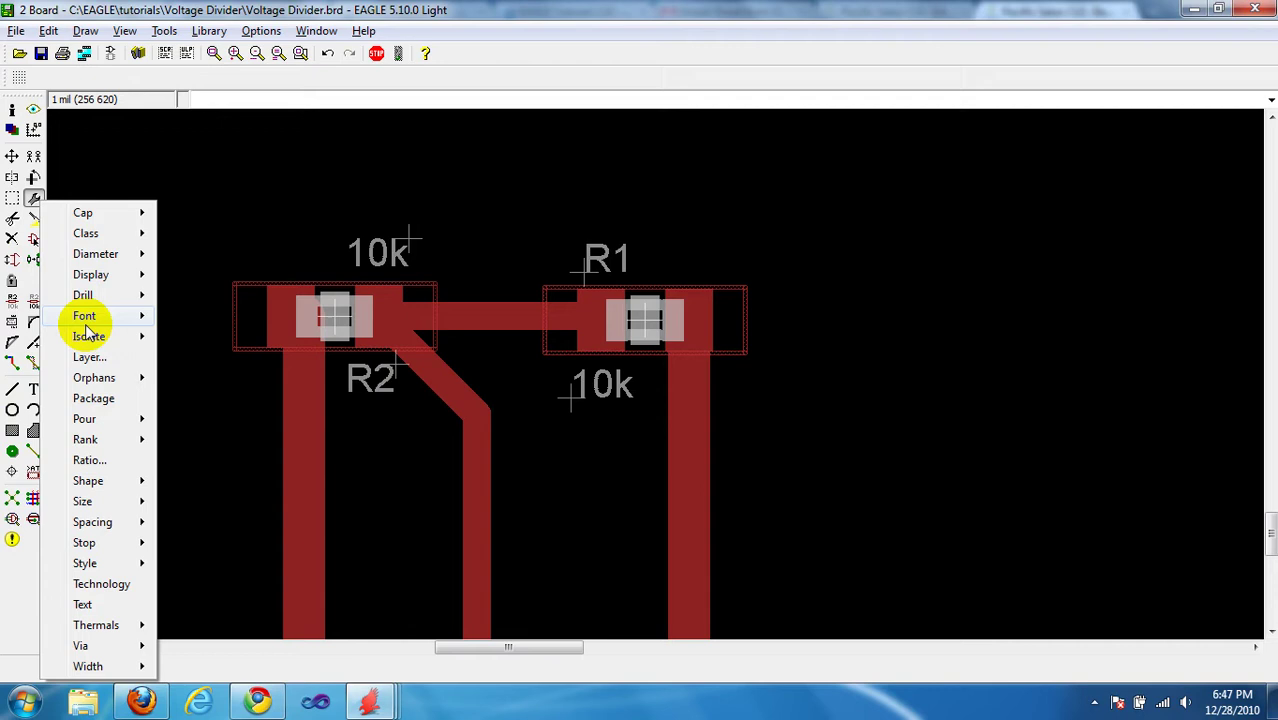
mouse_move(119, 510)
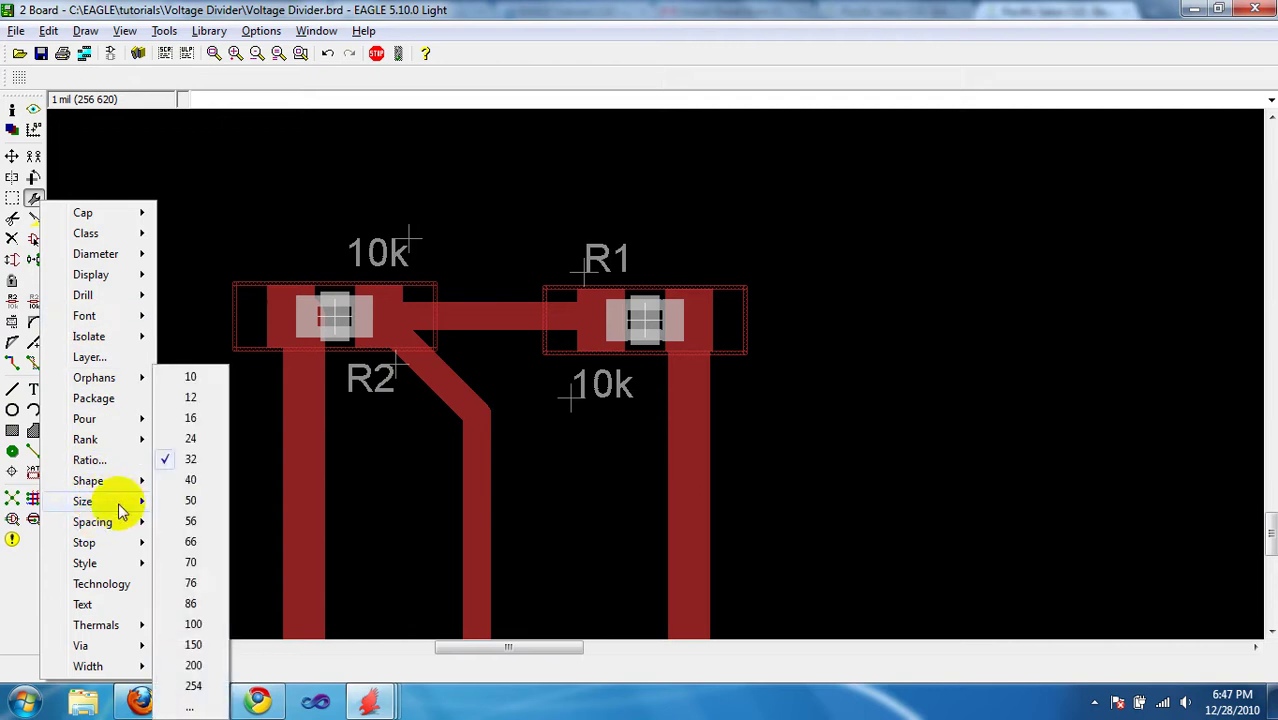
click(198, 462)
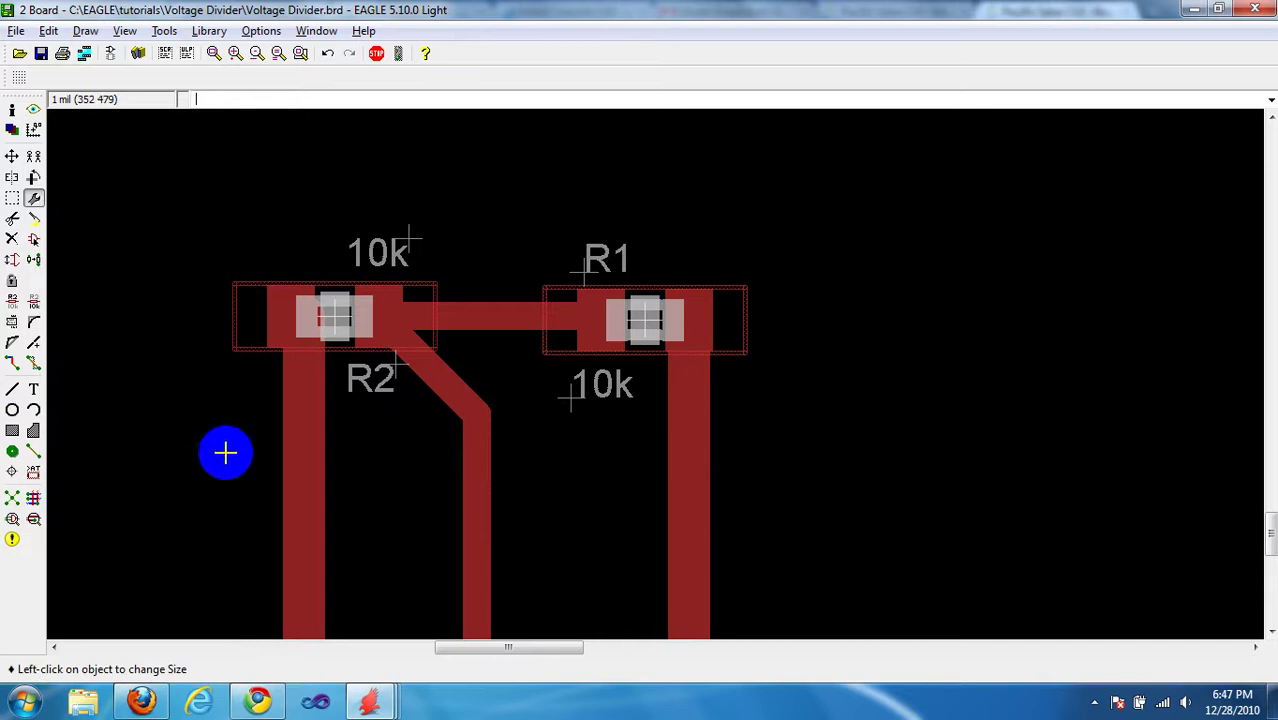
click(400, 252)
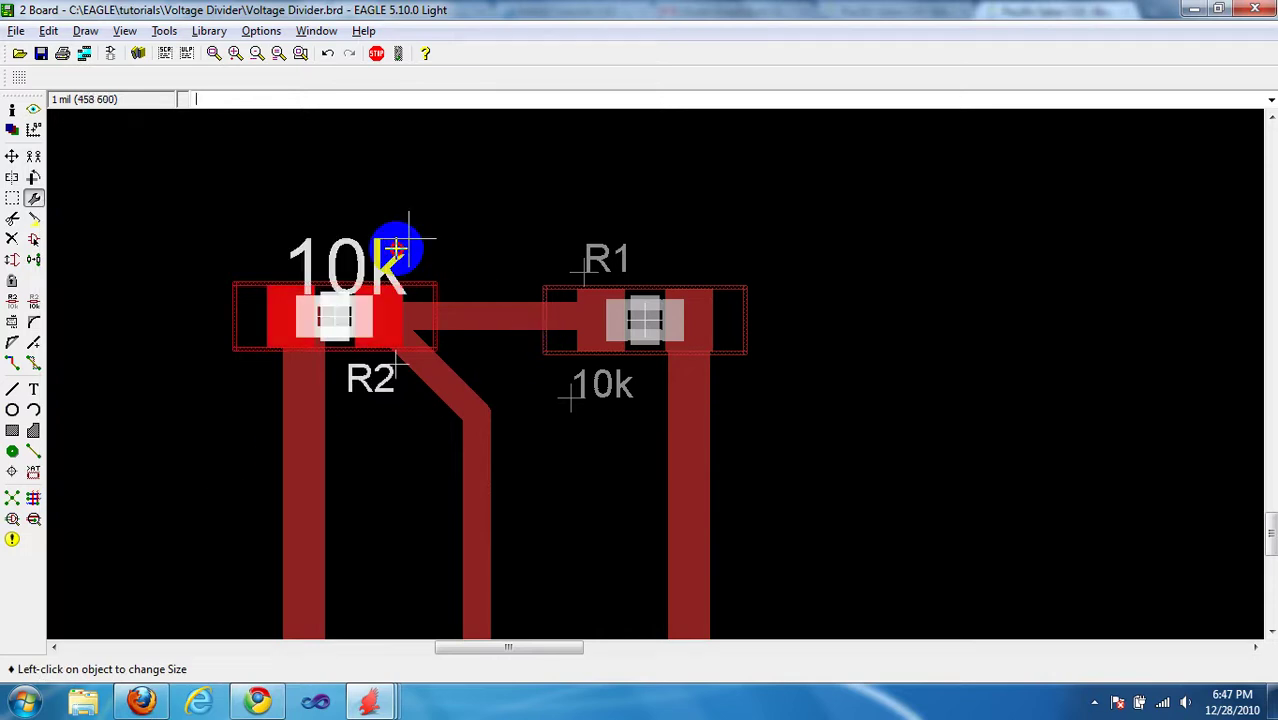
click(603, 248)
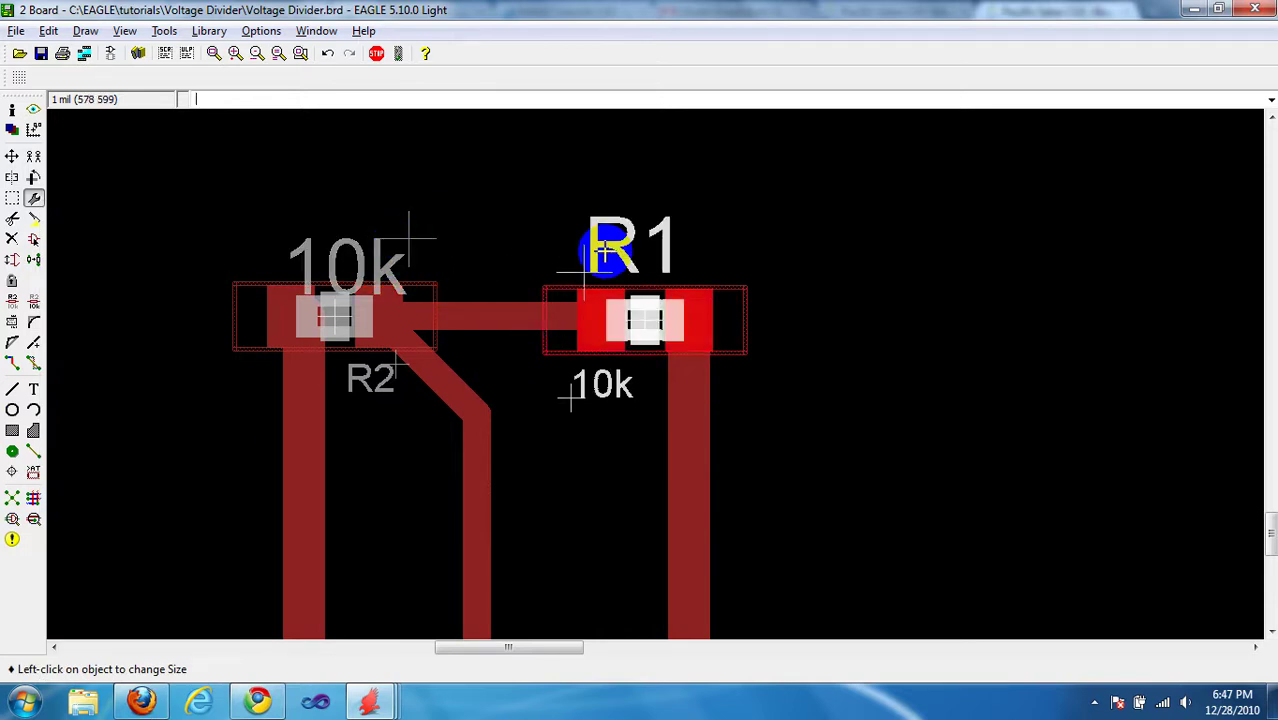
click(597, 390)
click(371, 380)
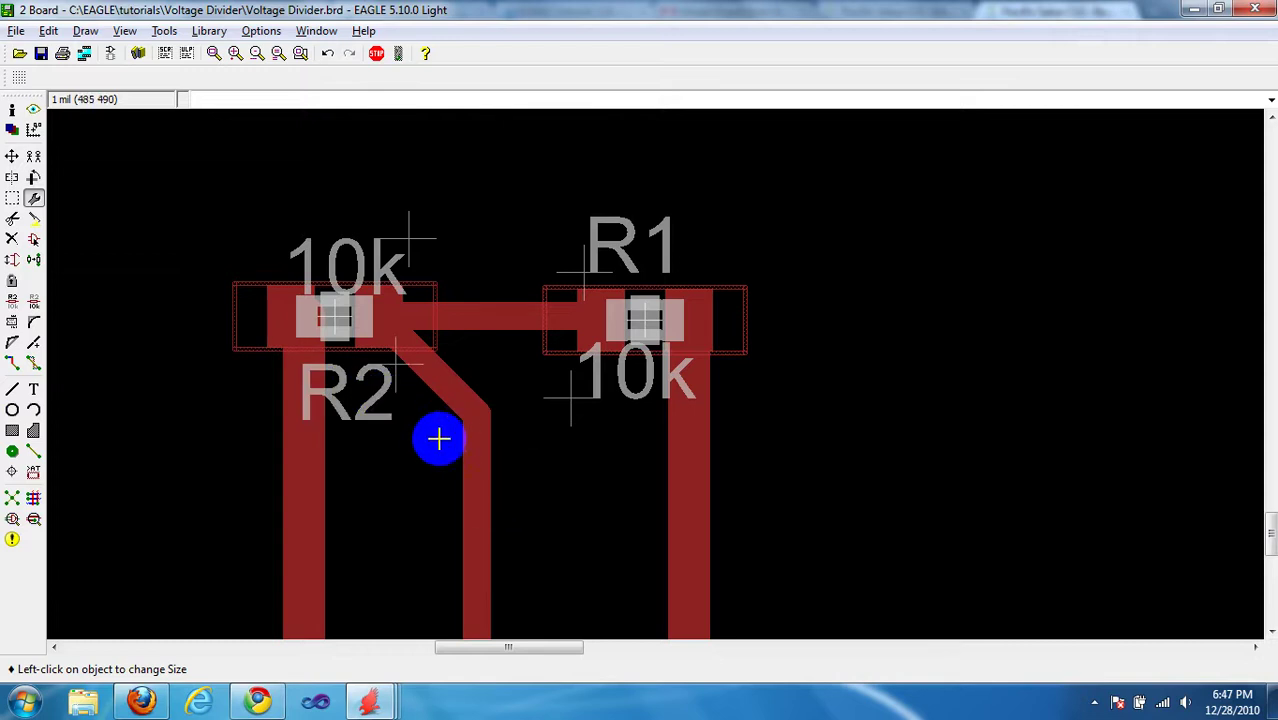
scroll(456, 419, down, 3)
middle_drag(503, 461, 506, 413)
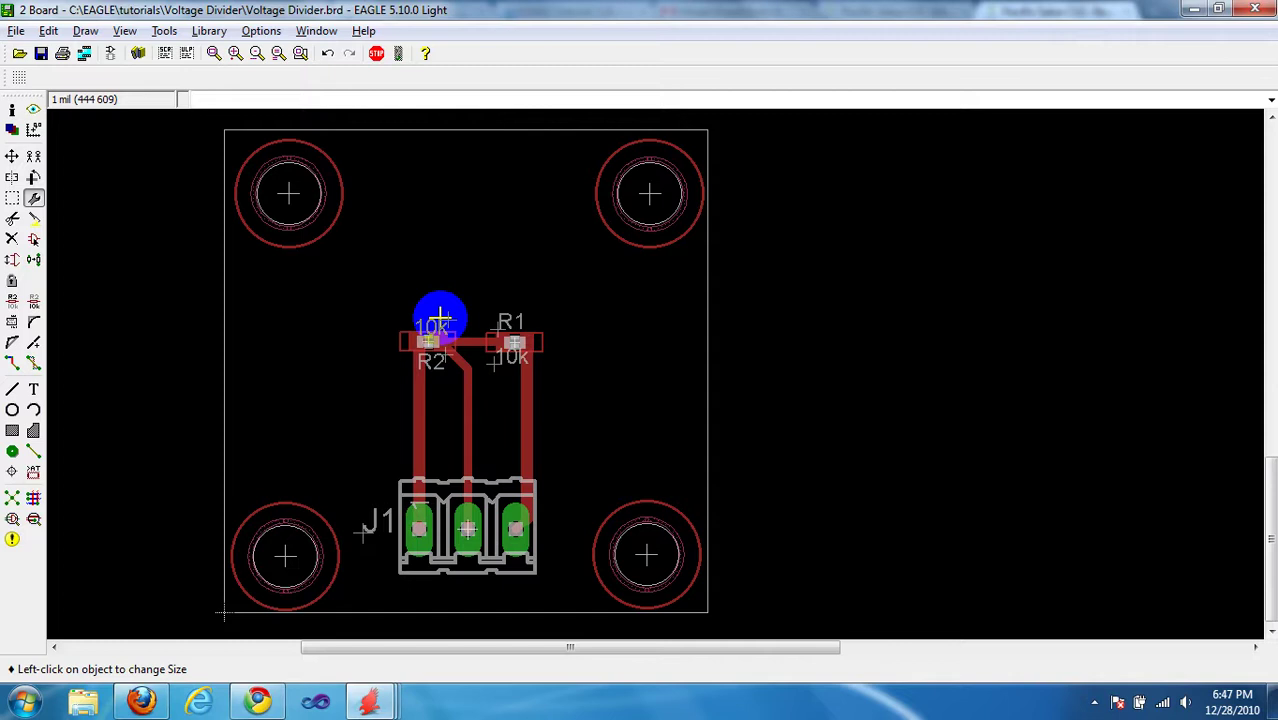
Step: Move R2's 10k value above its pad and its R2 name to the left
scroll(451, 328, up, 3)
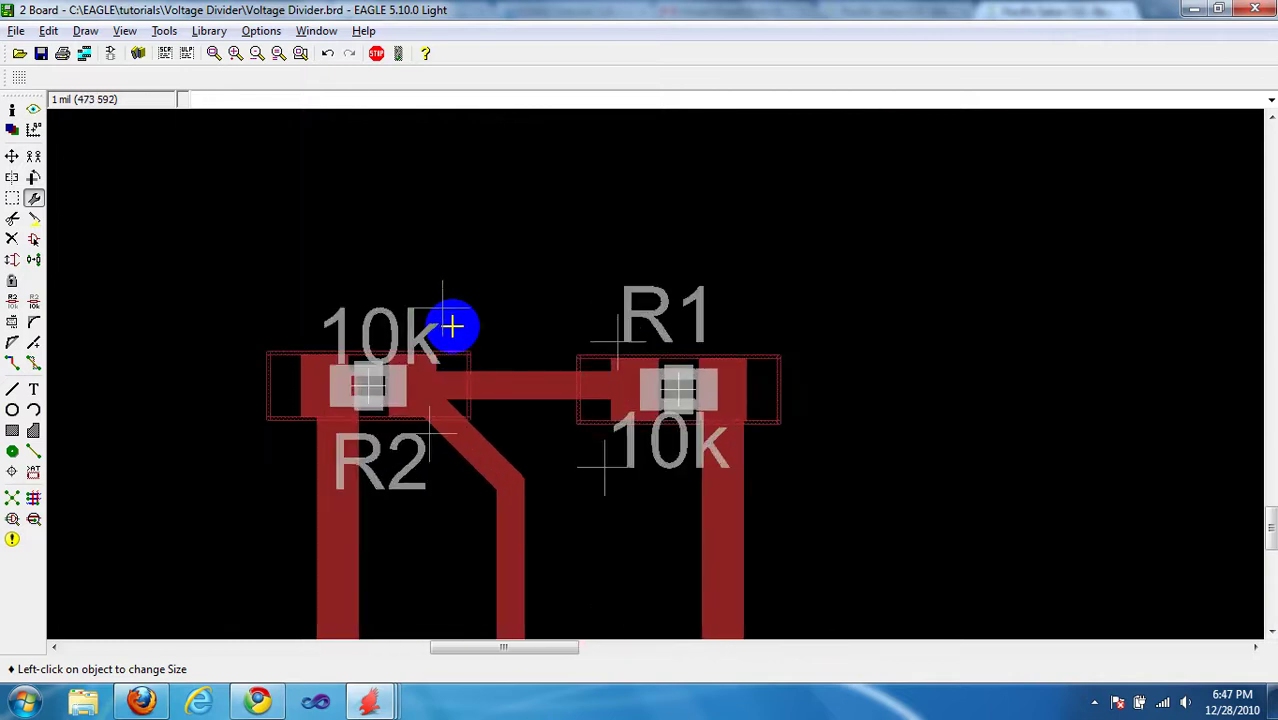
click(12, 156)
click(418, 320)
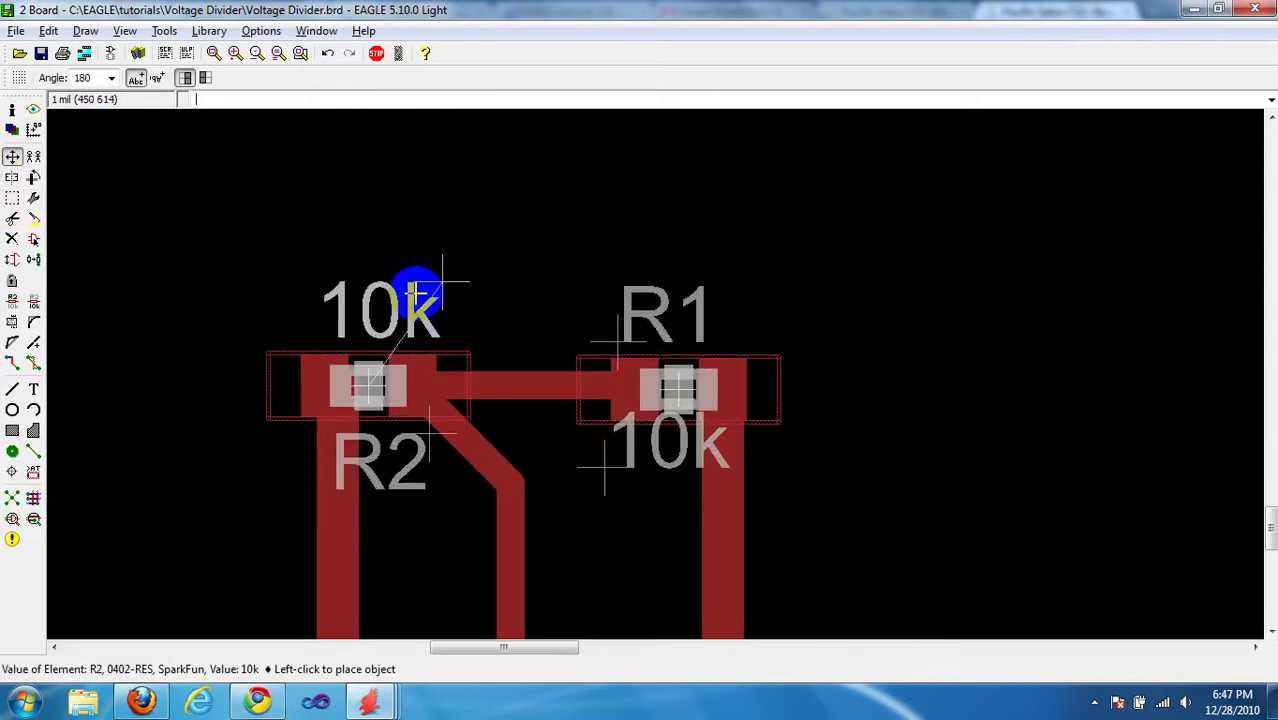
click(420, 297)
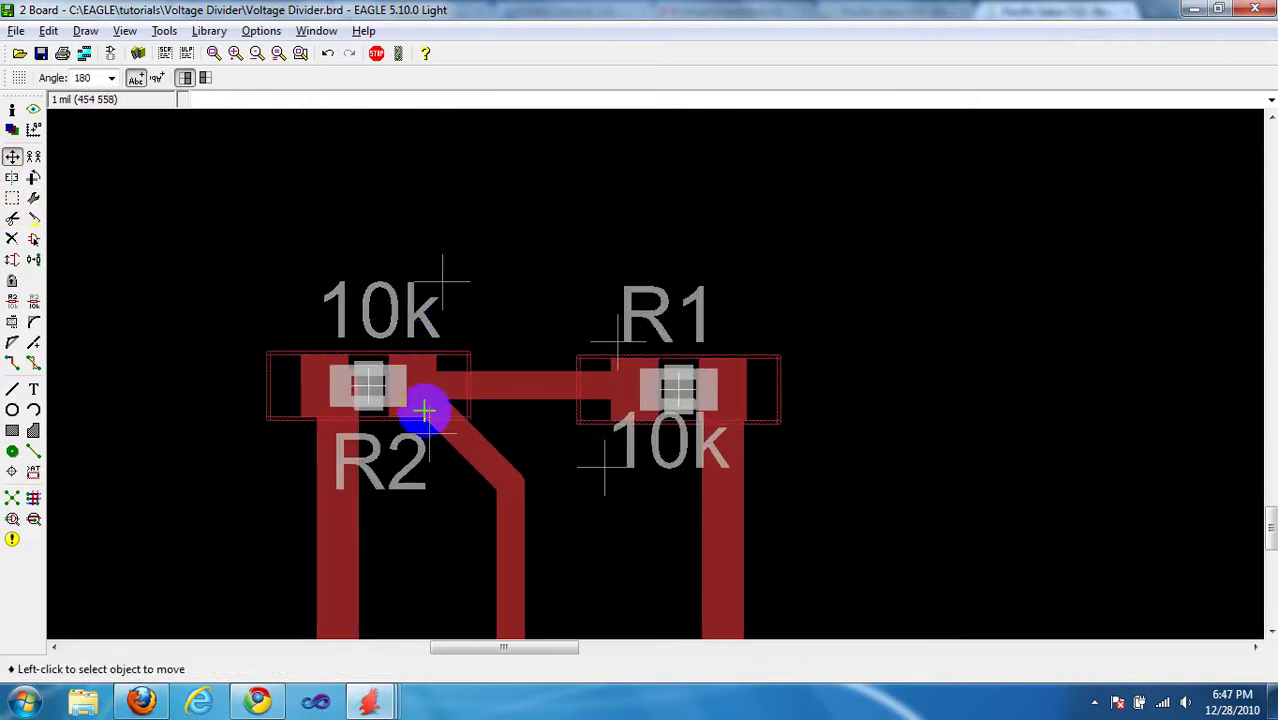
click(407, 466)
click(216, 397)
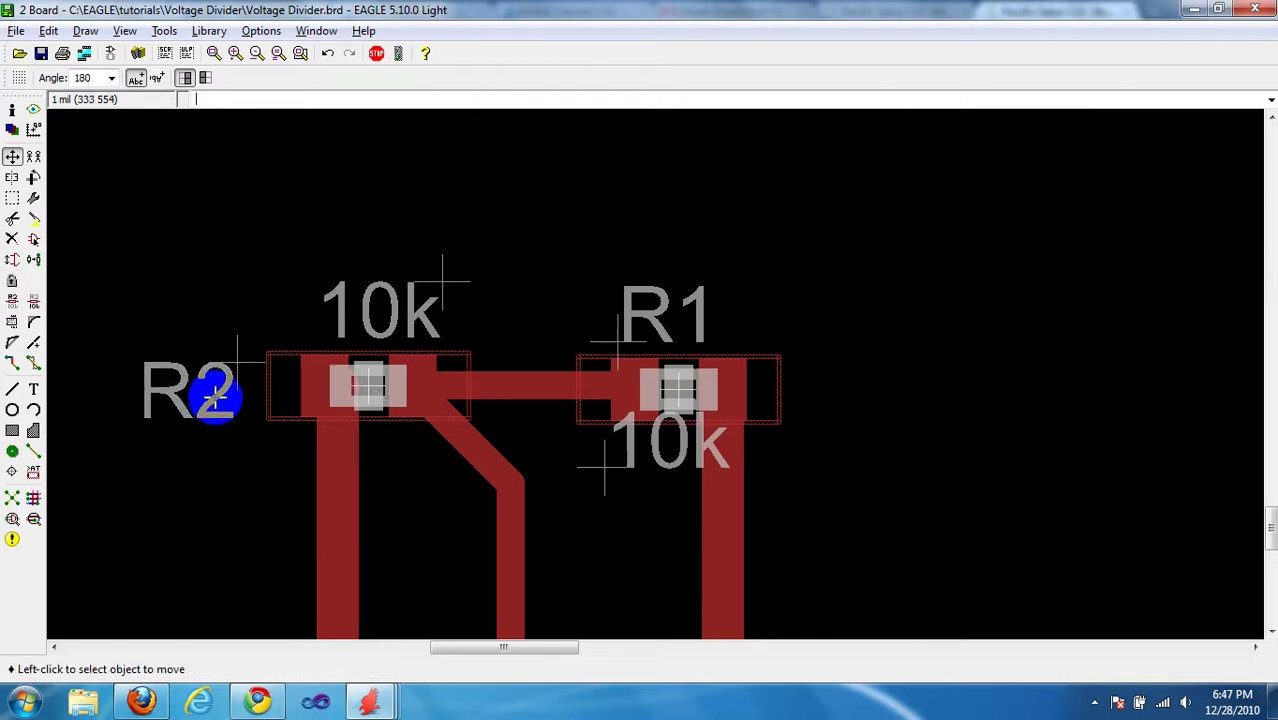
Step: Move the R1 name right of its pad and R1's 10k value above it
click(635, 331)
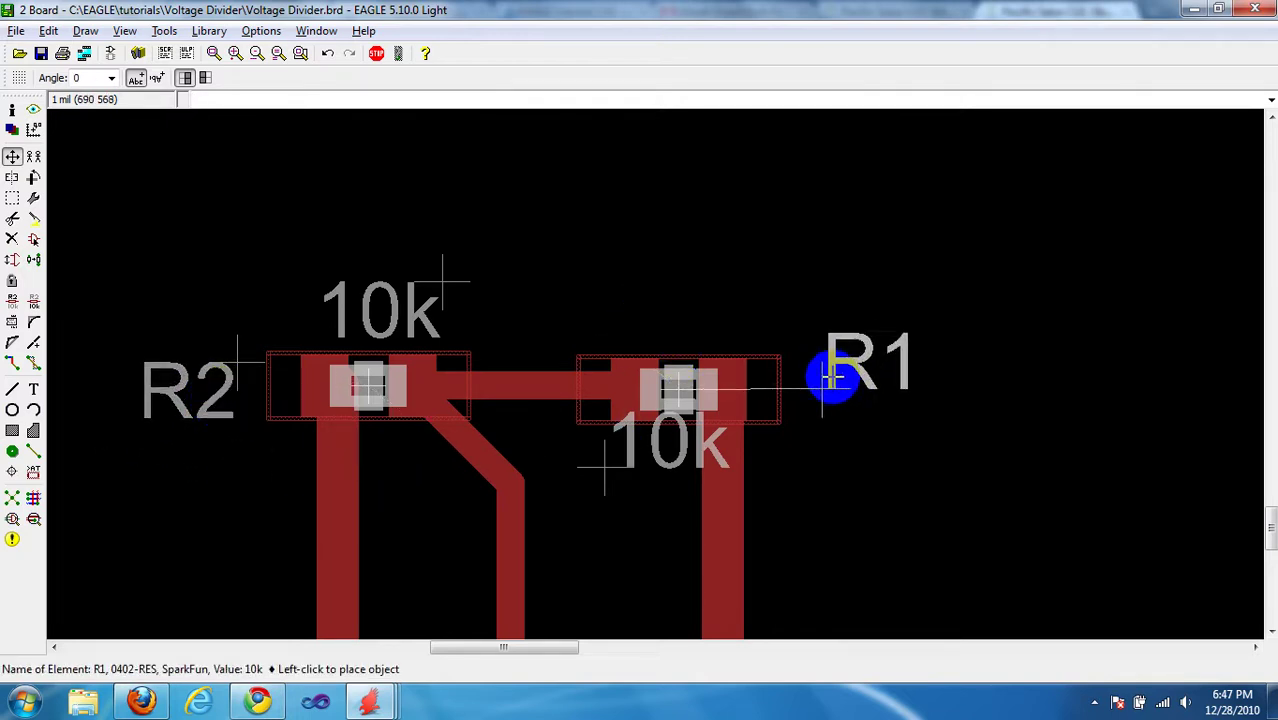
click(808, 411)
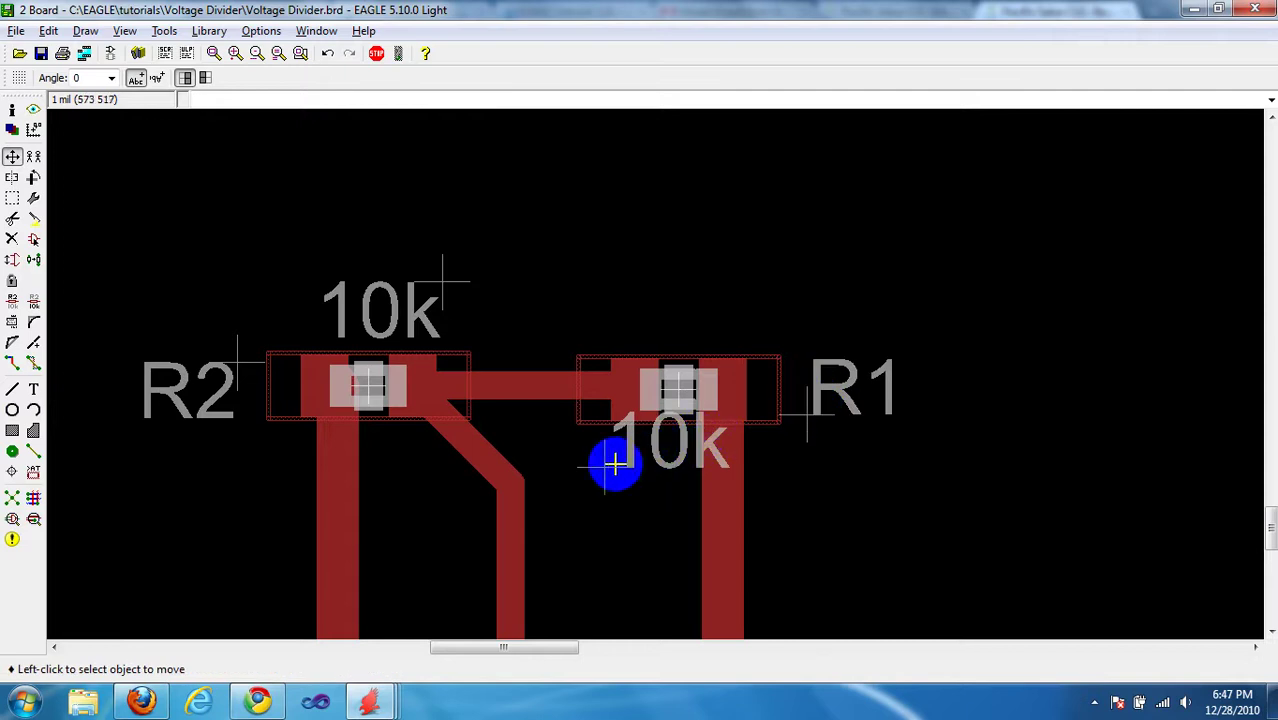
click(615, 462)
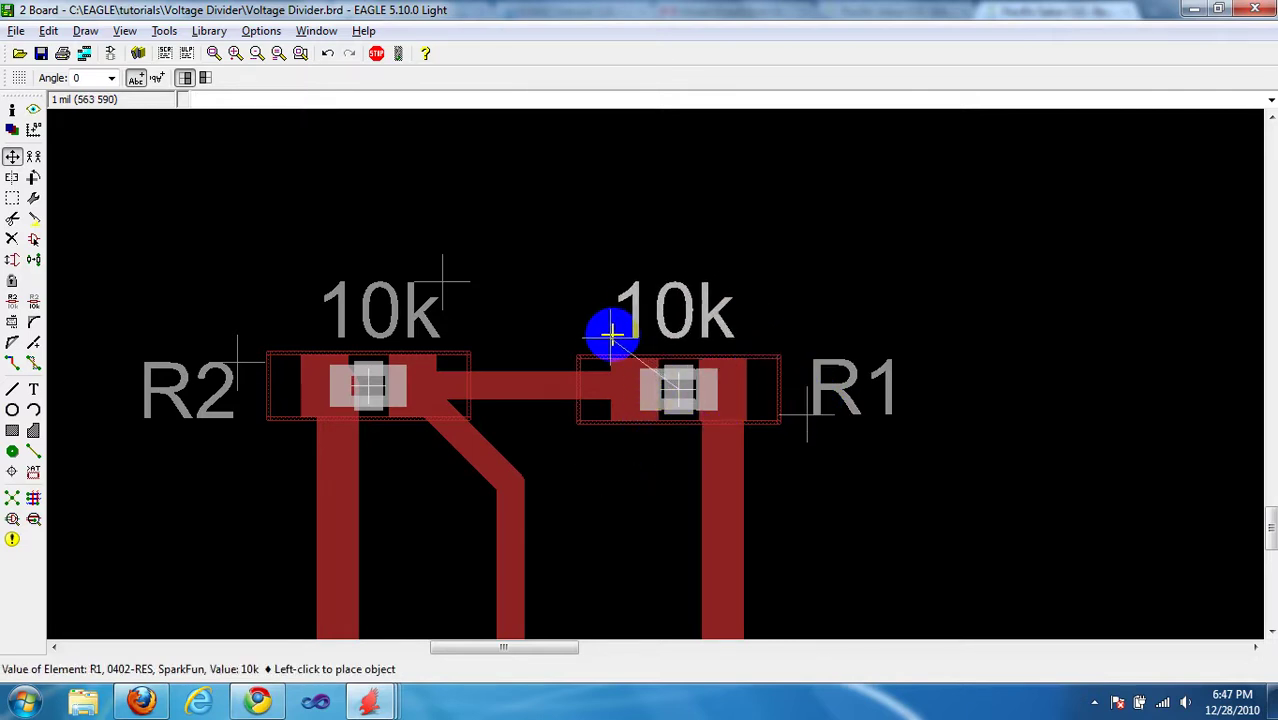
click(611, 325)
scroll(640, 415, down, 2)
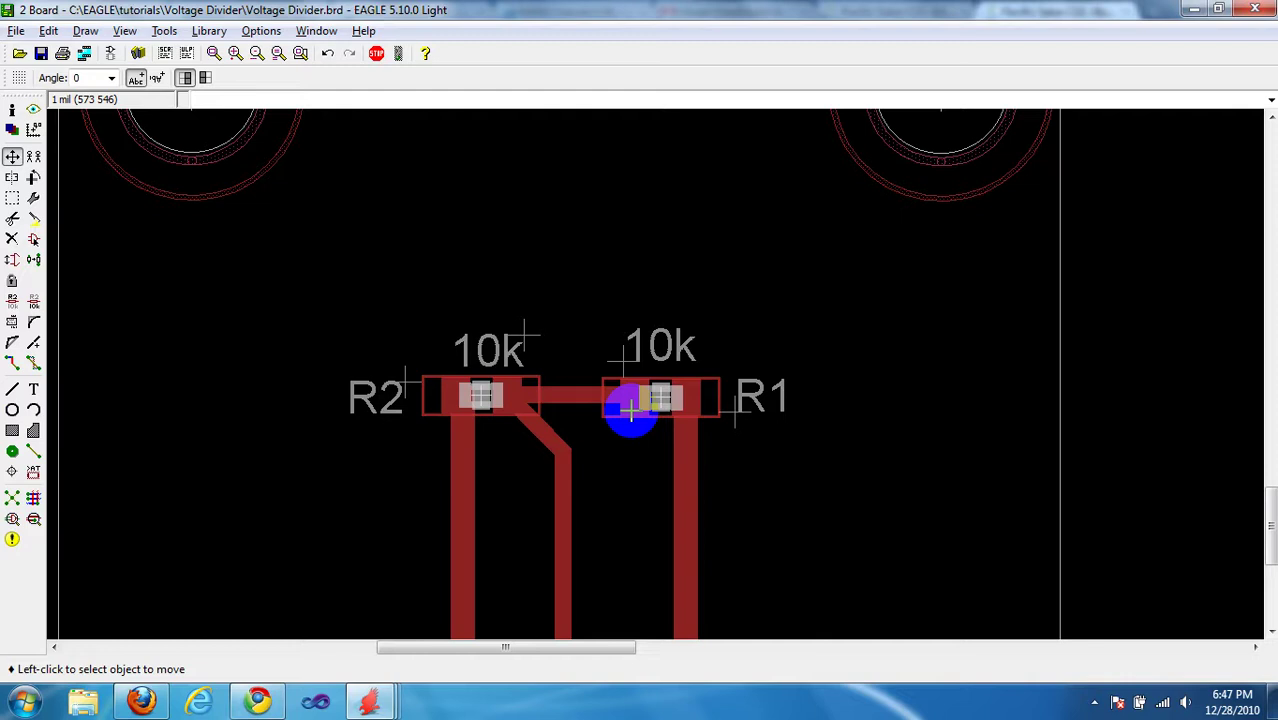
click(640, 352)
click(625, 362)
scroll(600, 400, down, 2)
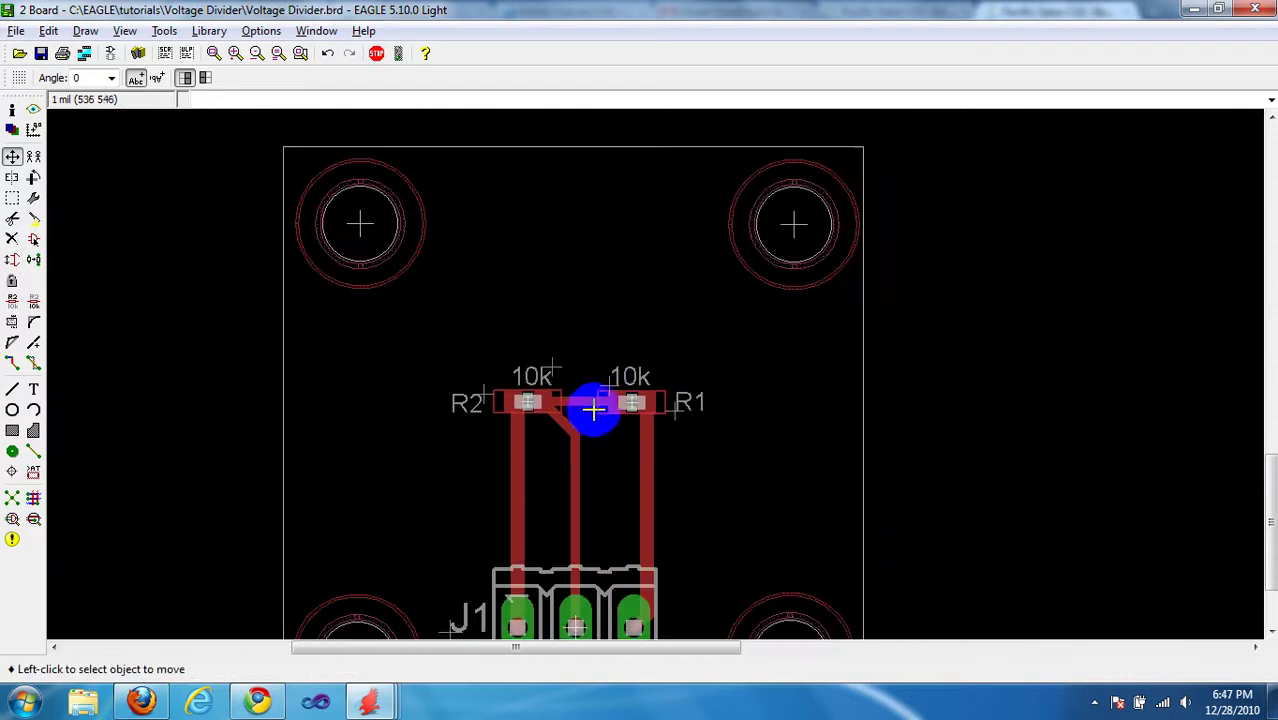
middle_drag(639, 456, 569, 410)
scroll(599, 399, down, 1)
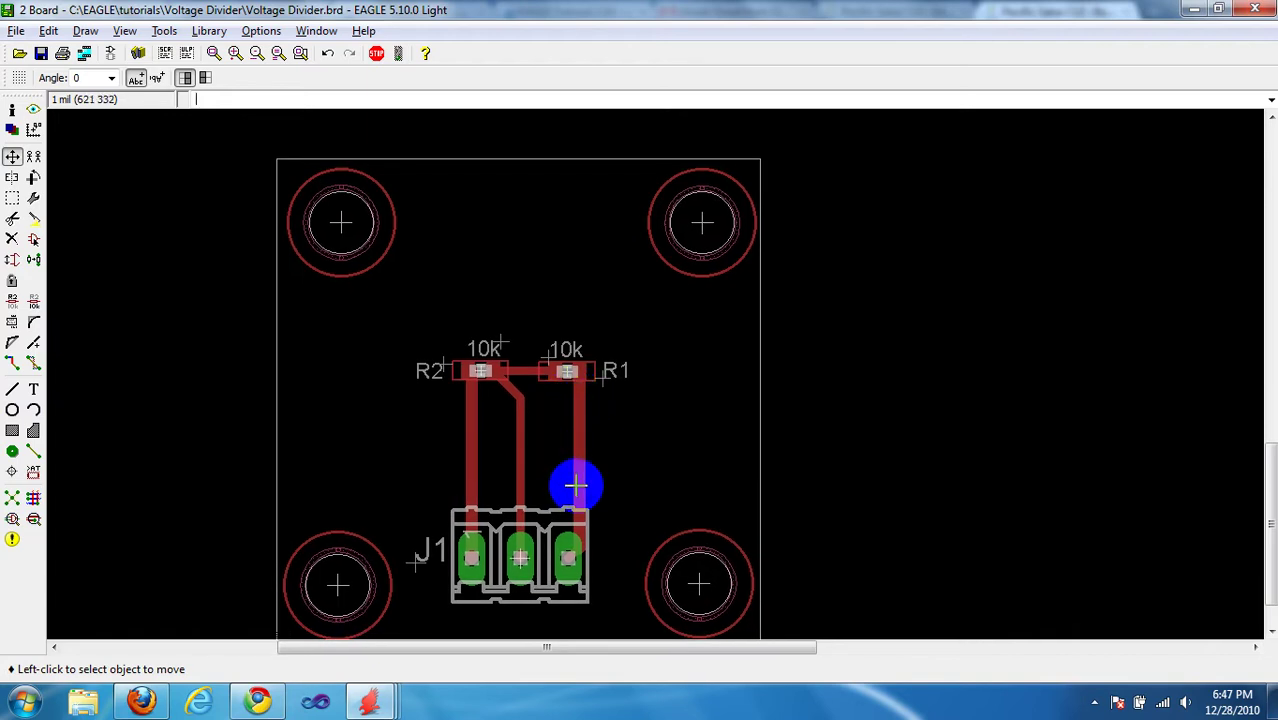
middle_drag(576, 486, 576, 427)
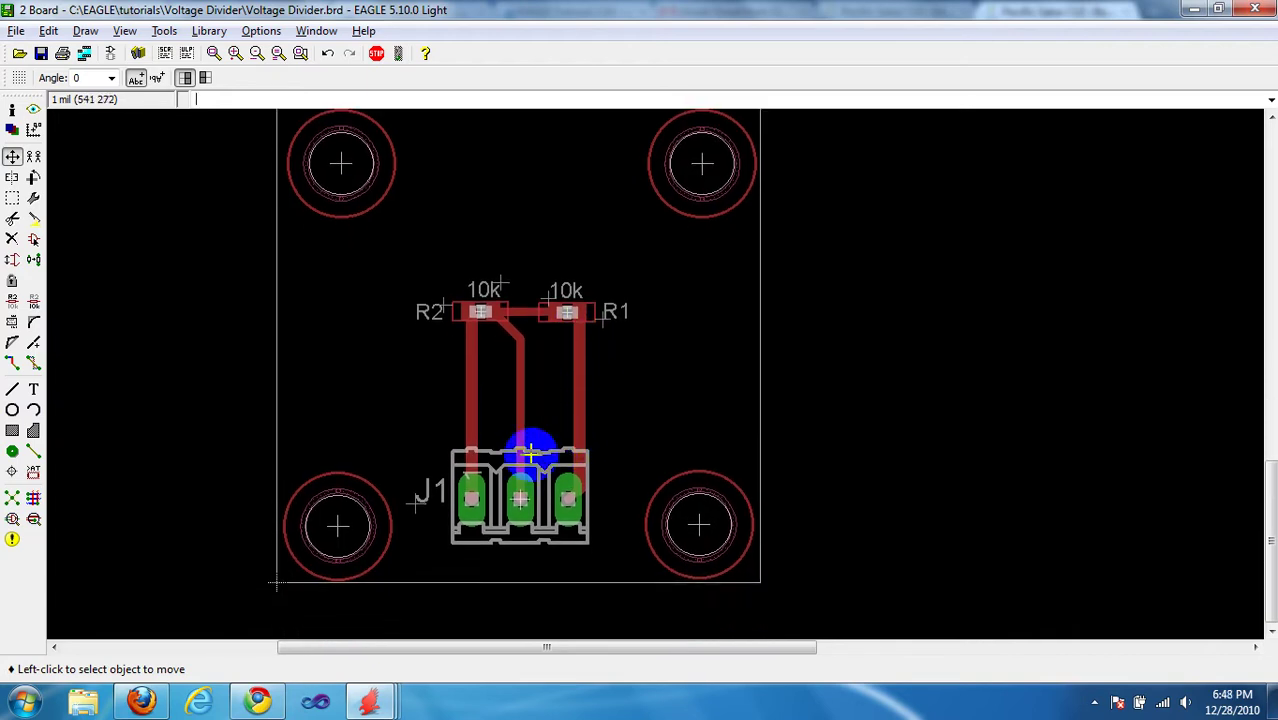
scroll(512, 569, up, 4)
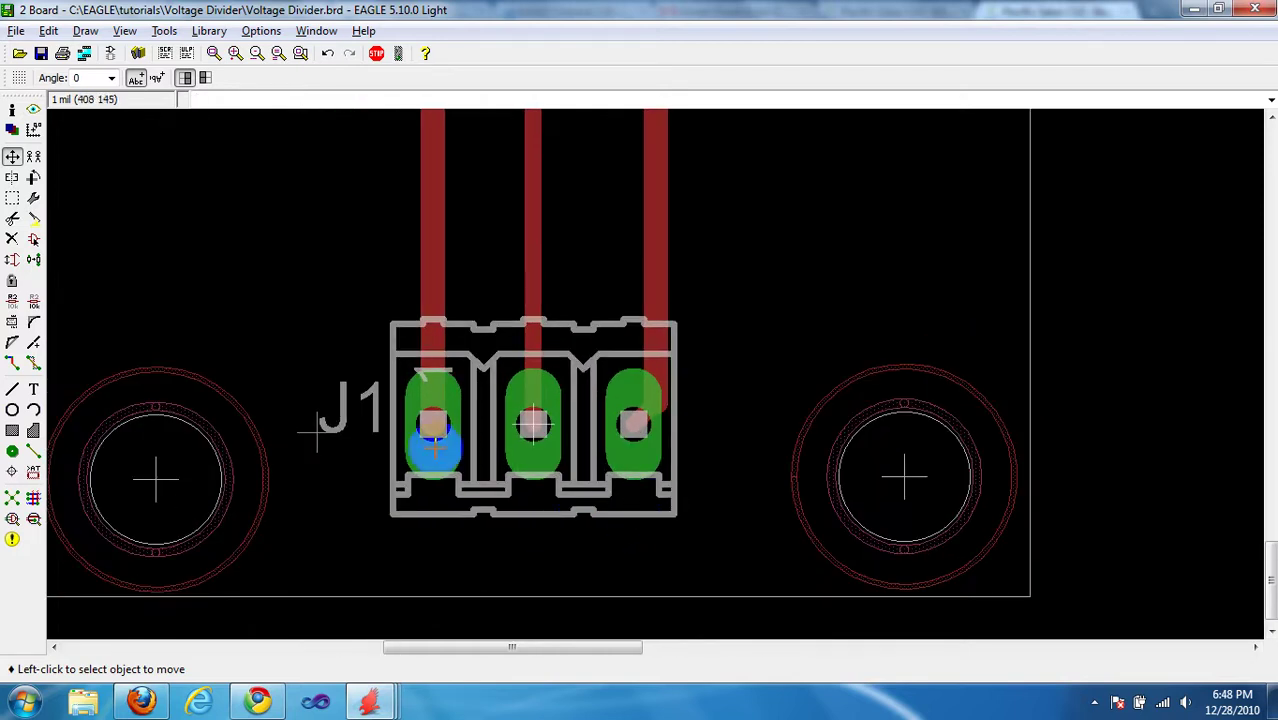
middle_drag(734, 309, 756, 419)
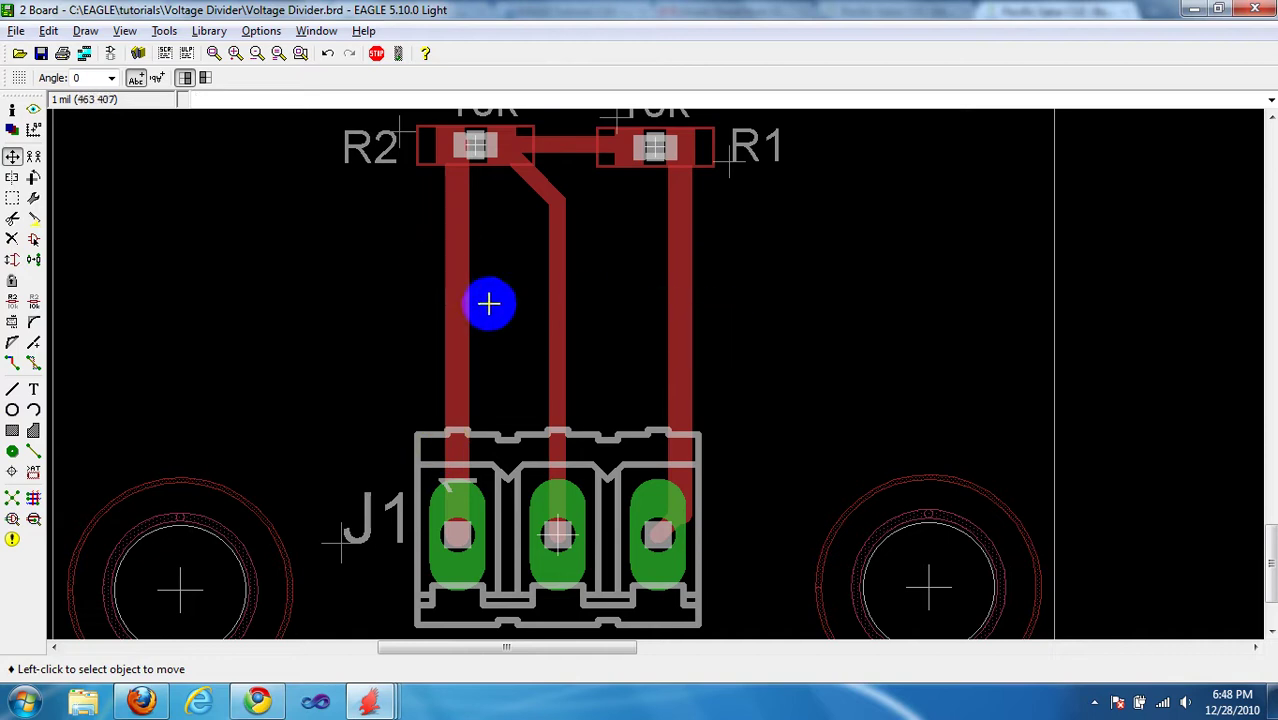
scroll(851, 374, down, 1)
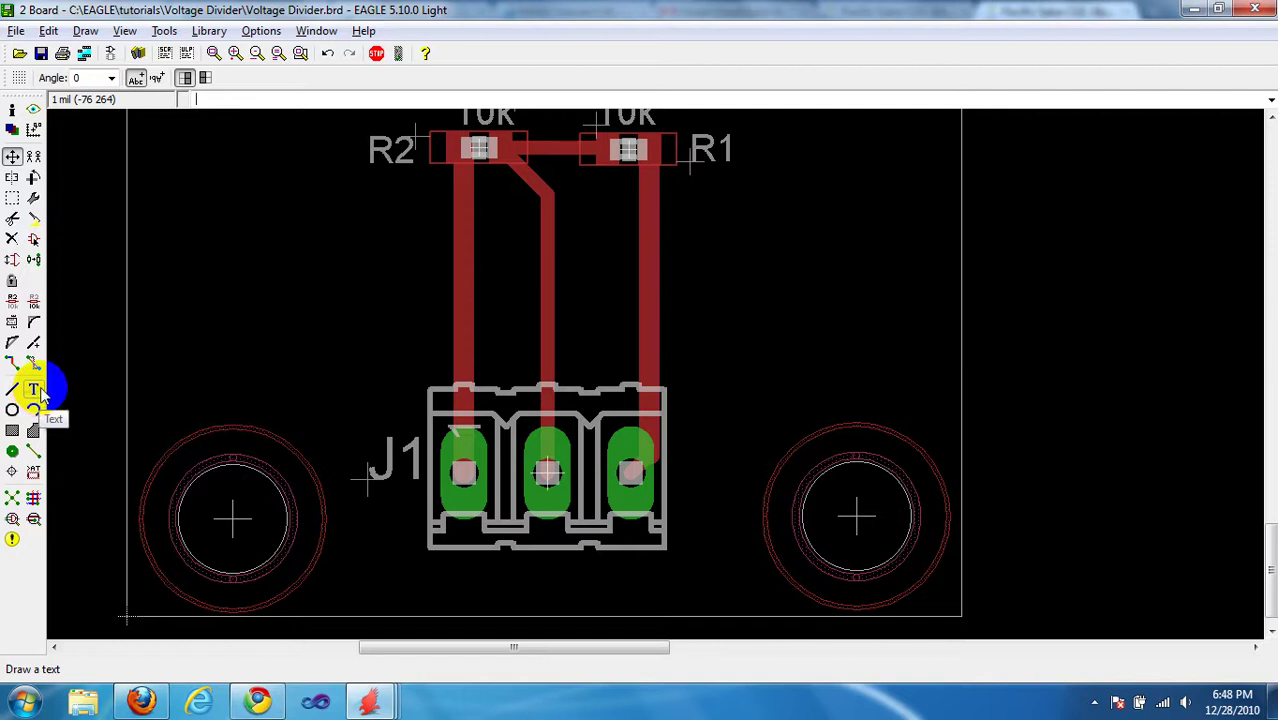
Step: Place a GND text label left of connector J1
click(35, 389)
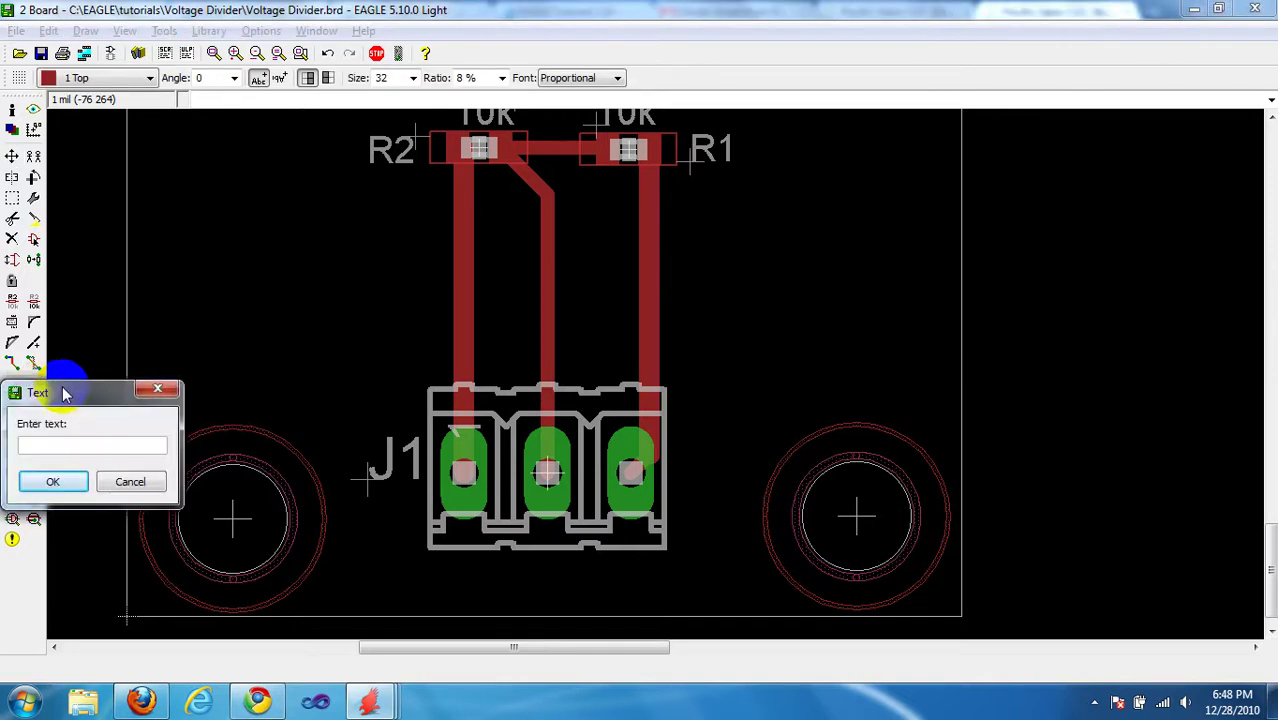
drag(64, 394, 252, 316)
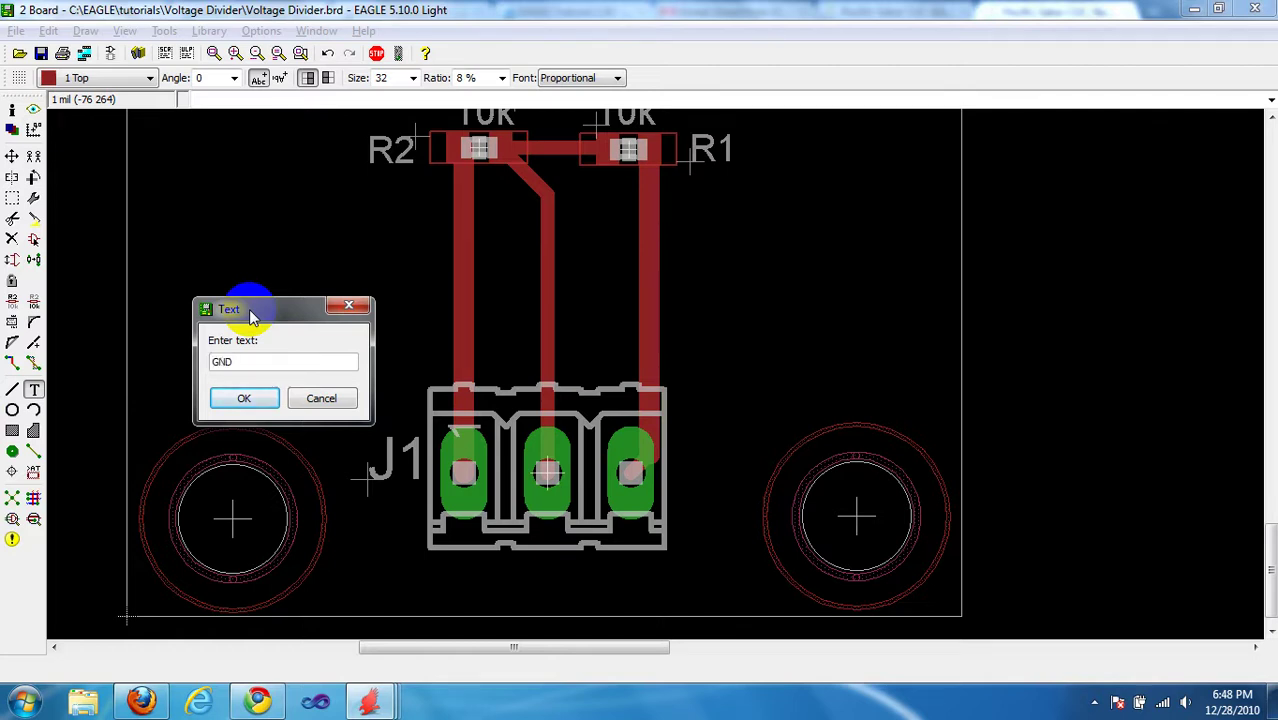
key(Return)
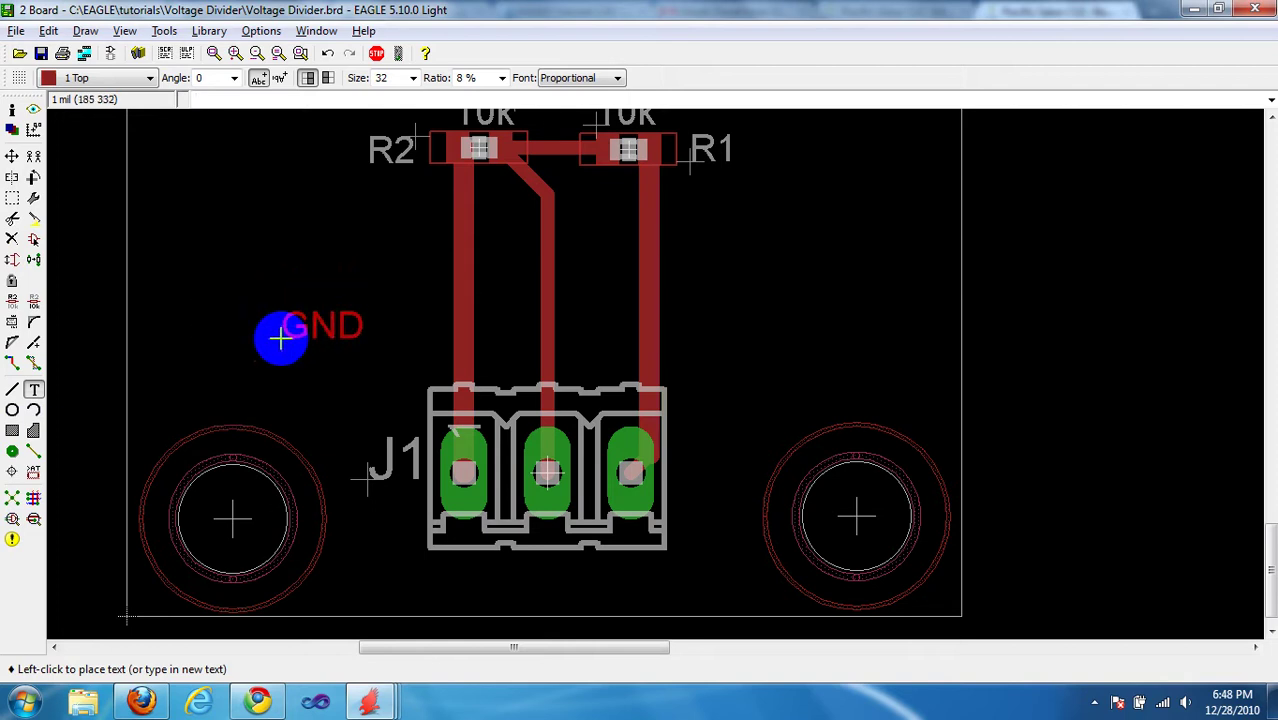
click(234, 326)
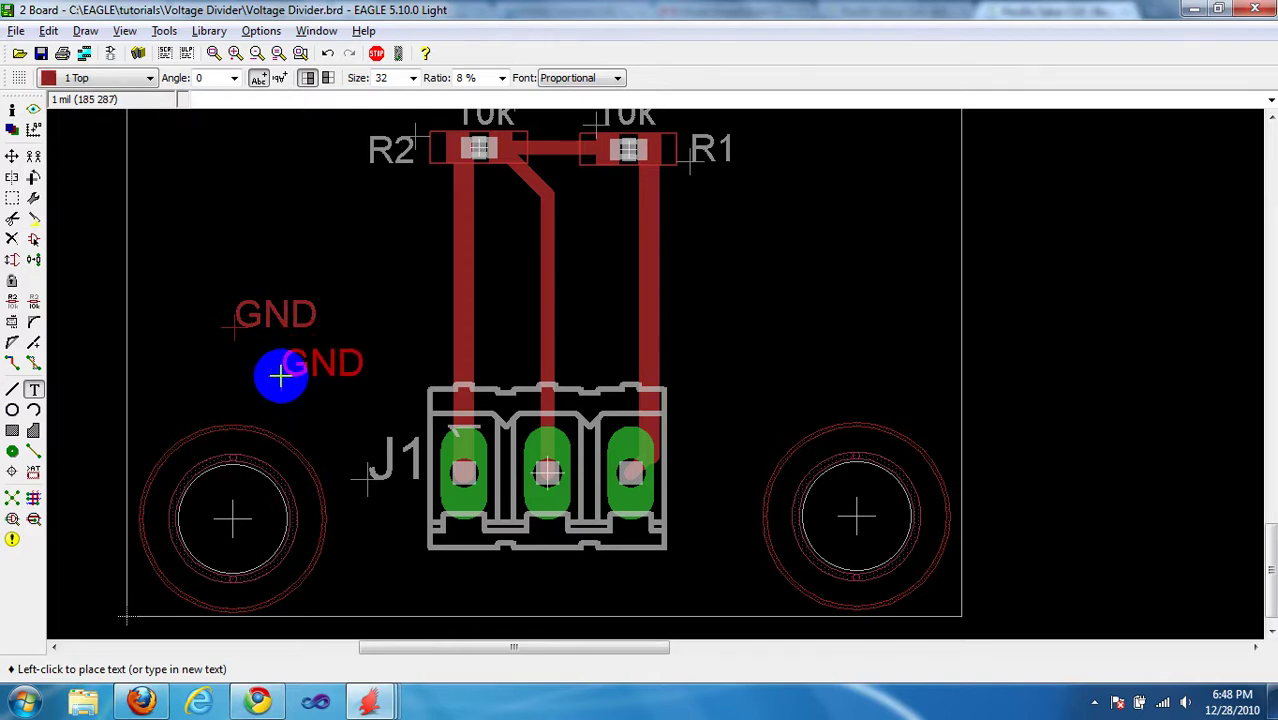
click(281, 376)
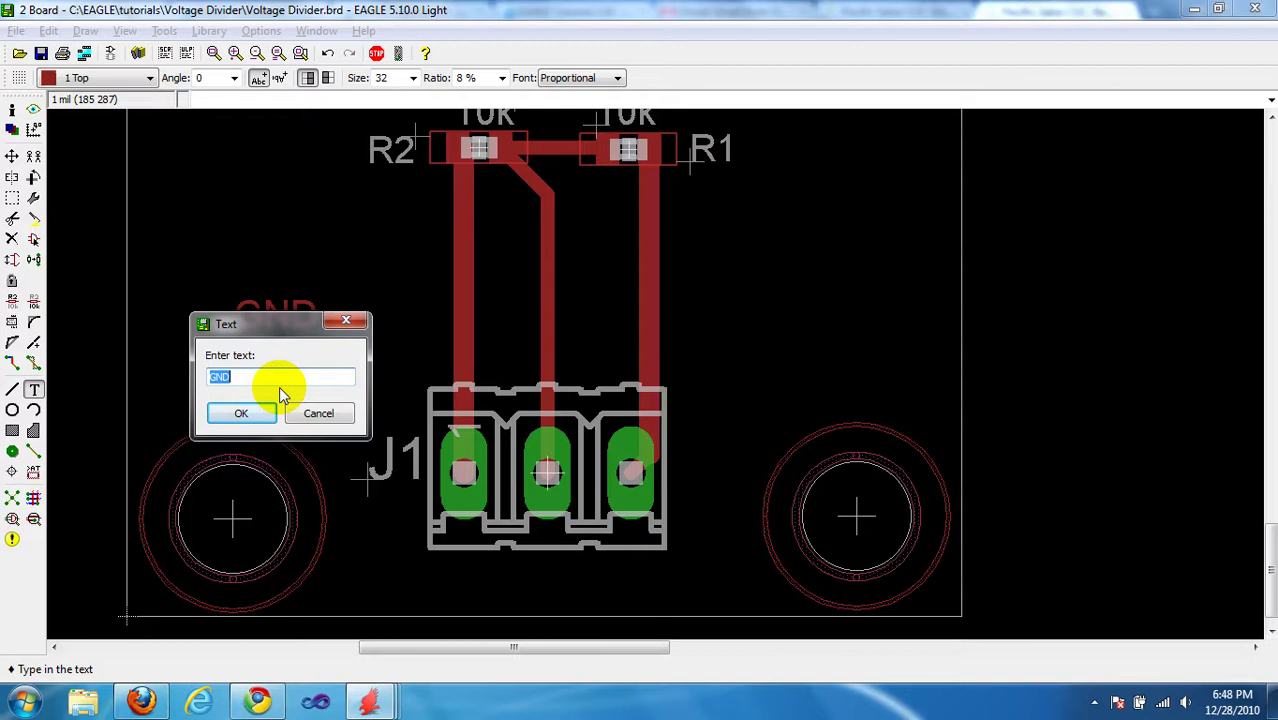
Step: Place a VCC text label below GND and end the Text command
text(VCC)
key(Return)
click(229, 378)
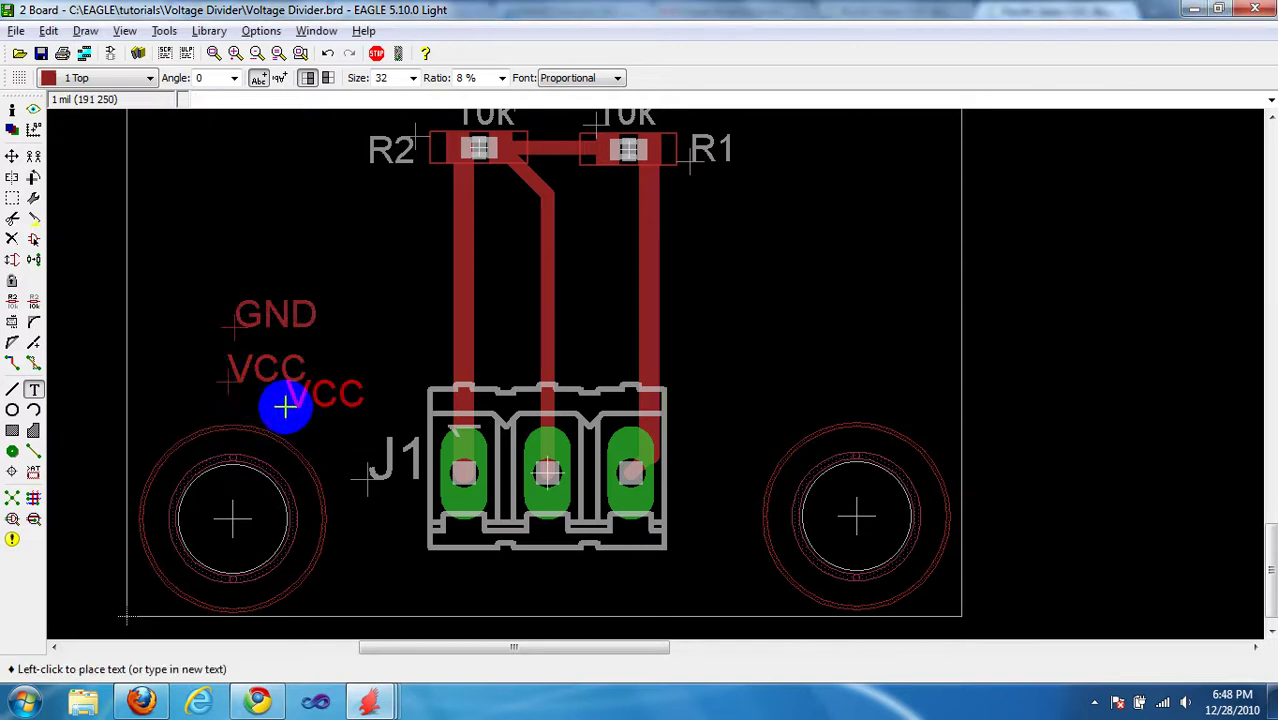
key(Escape)
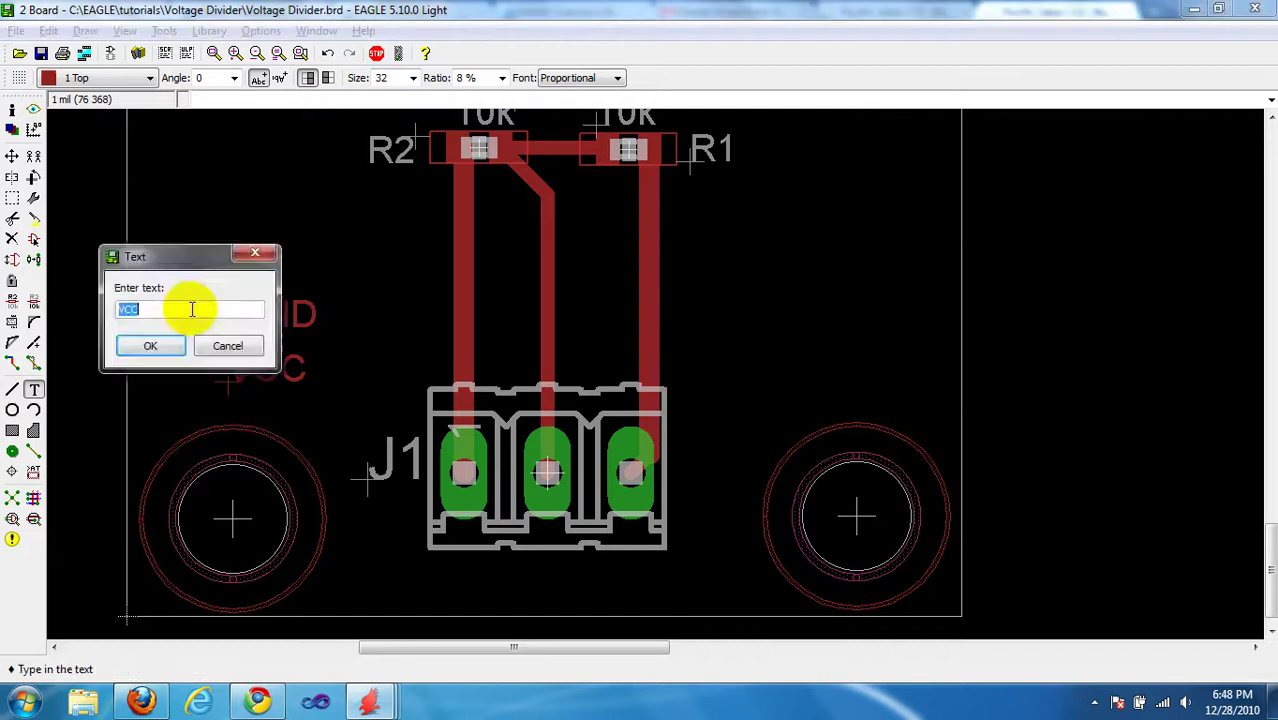
key(Escape)
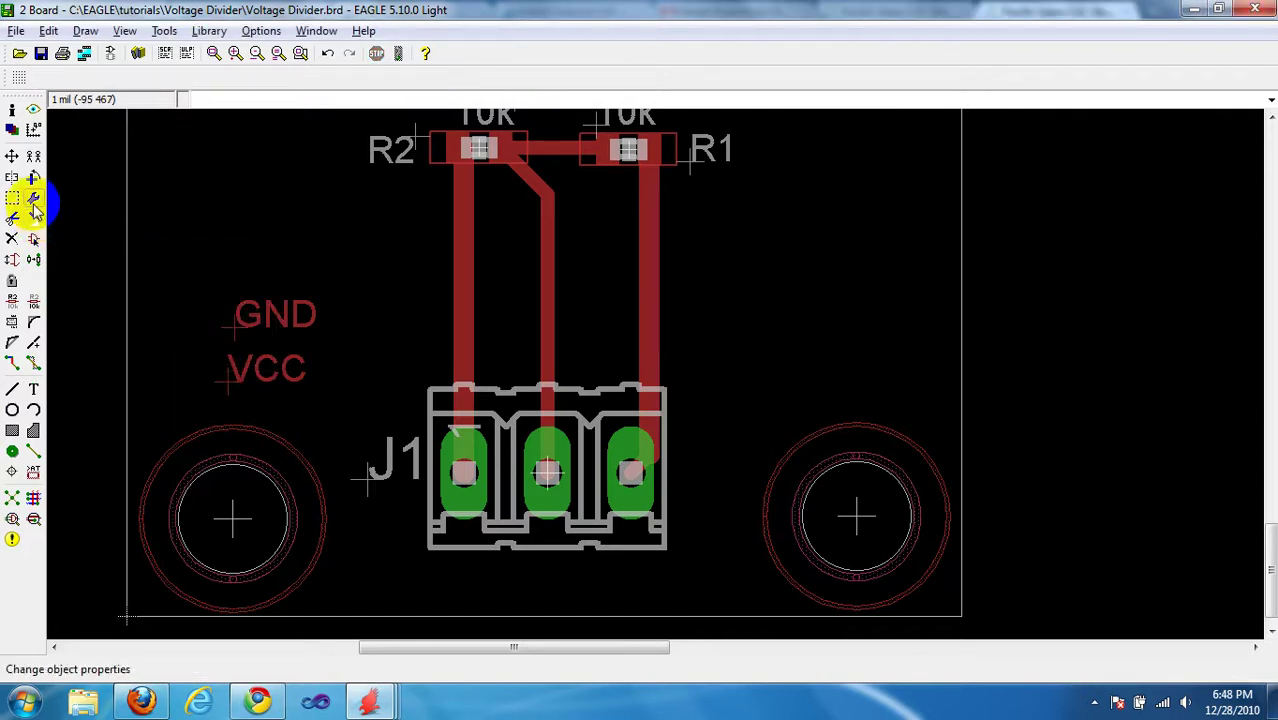
click(34, 203)
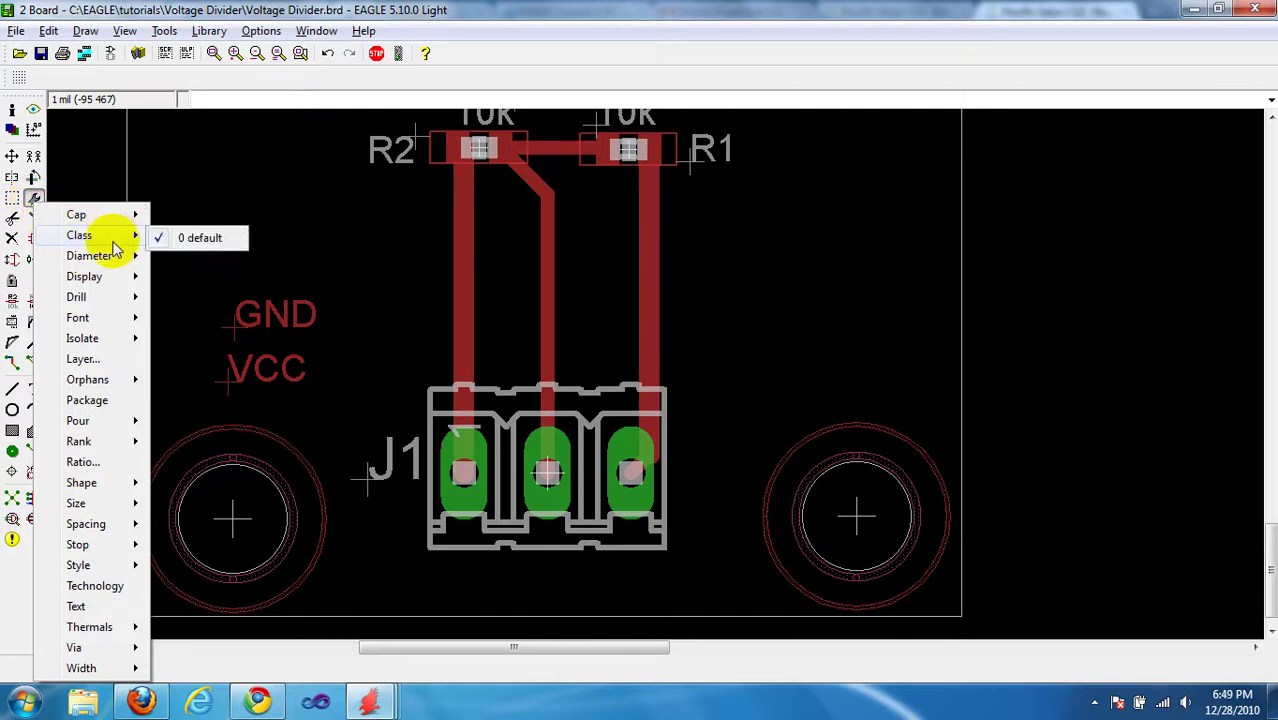
mouse_move(126, 317)
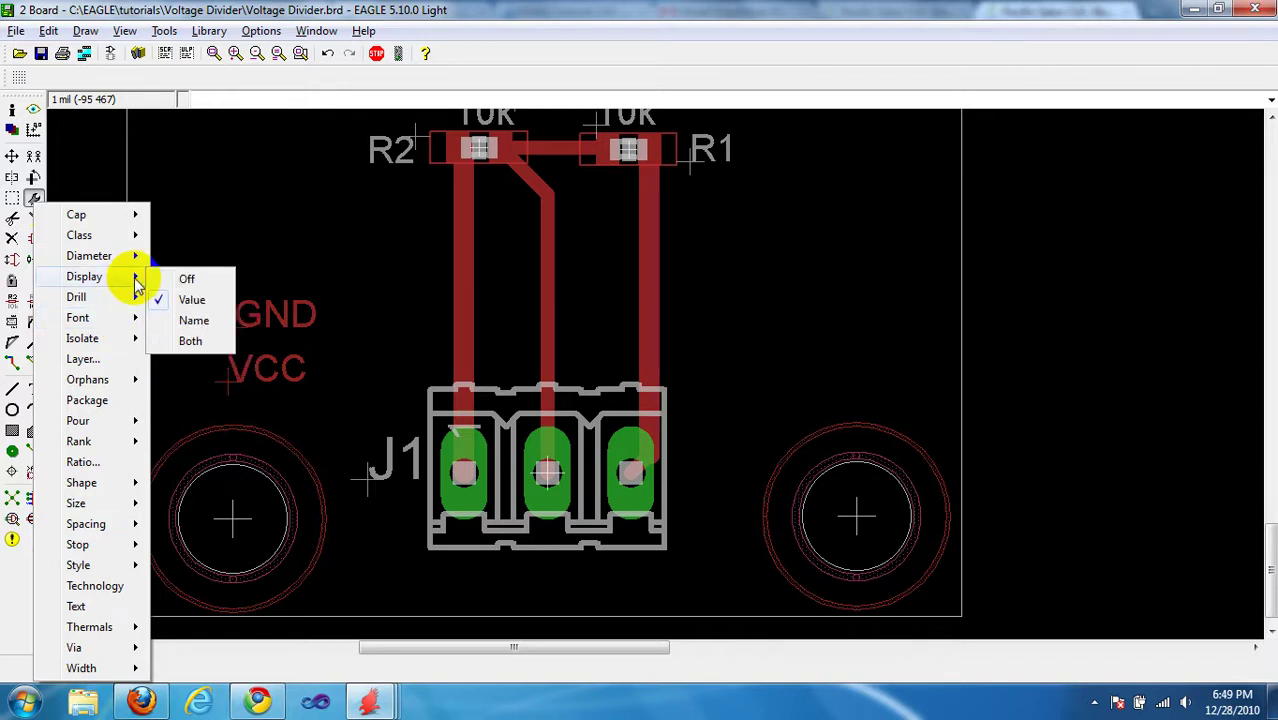
click(137, 285)
click(66, 168)
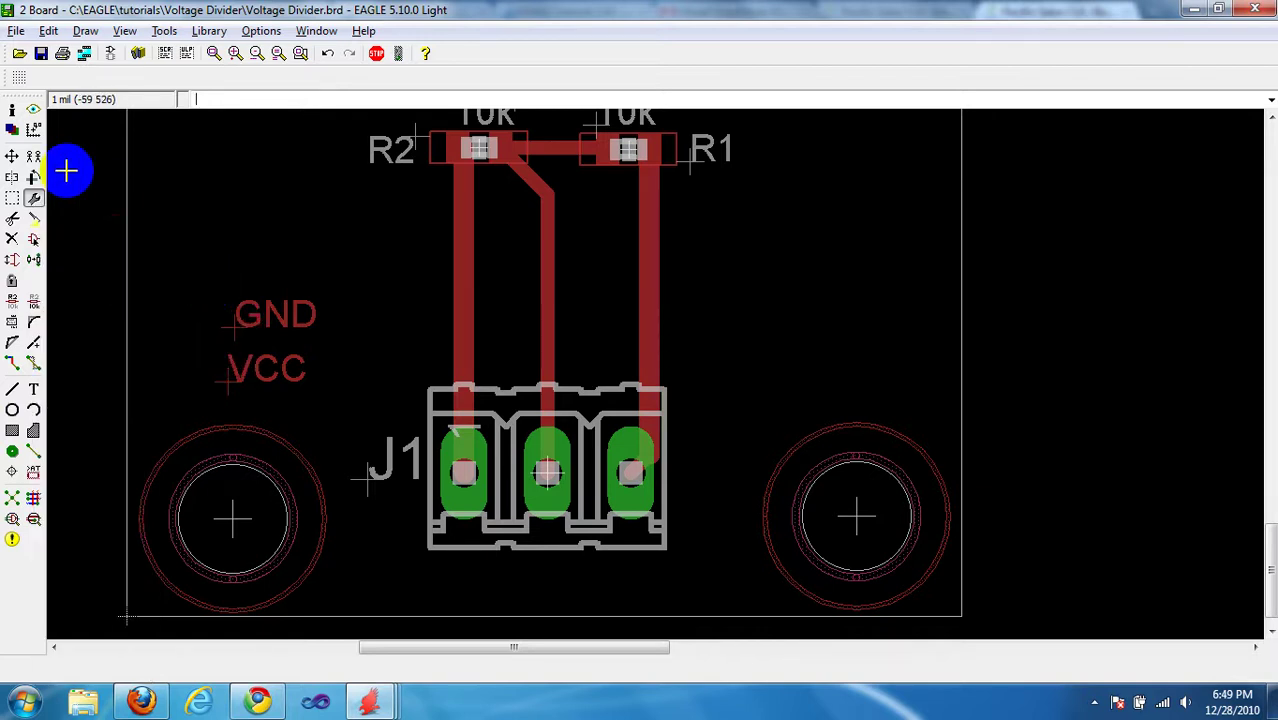
Step: Move the GND label to layer 25 tNames via its Info properties
click(12, 109)
click(245, 318)
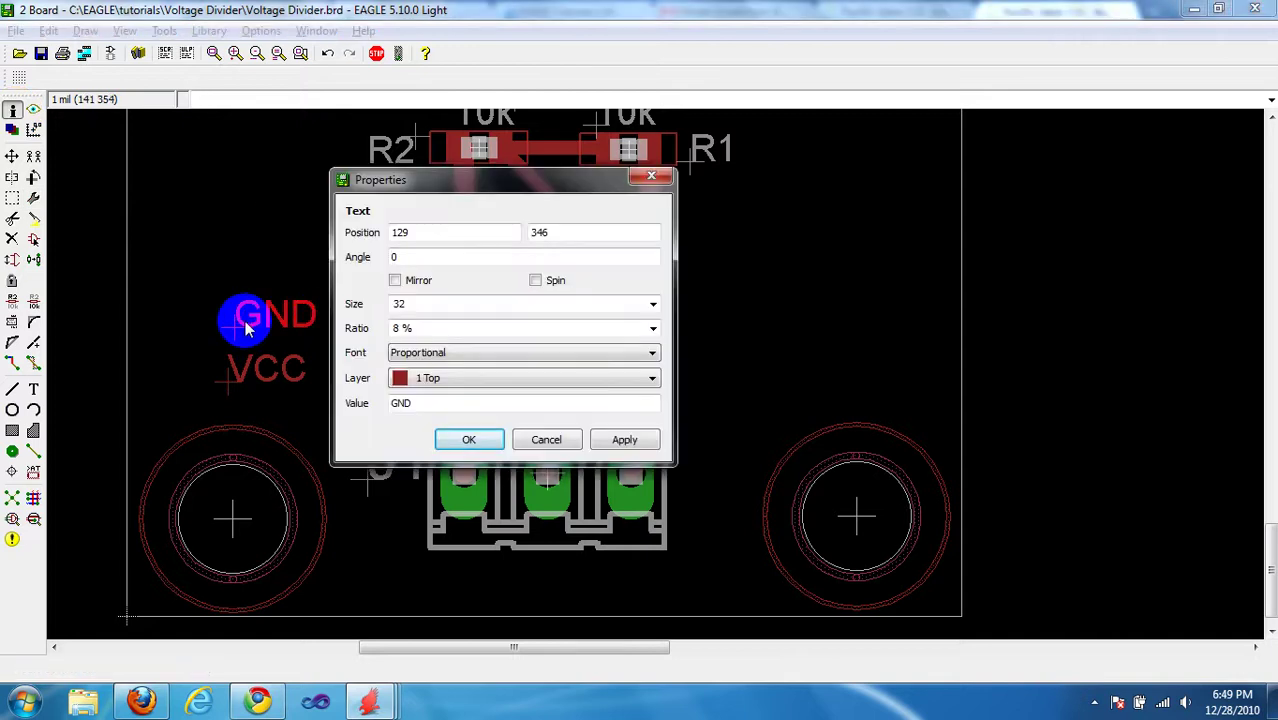
click(652, 380)
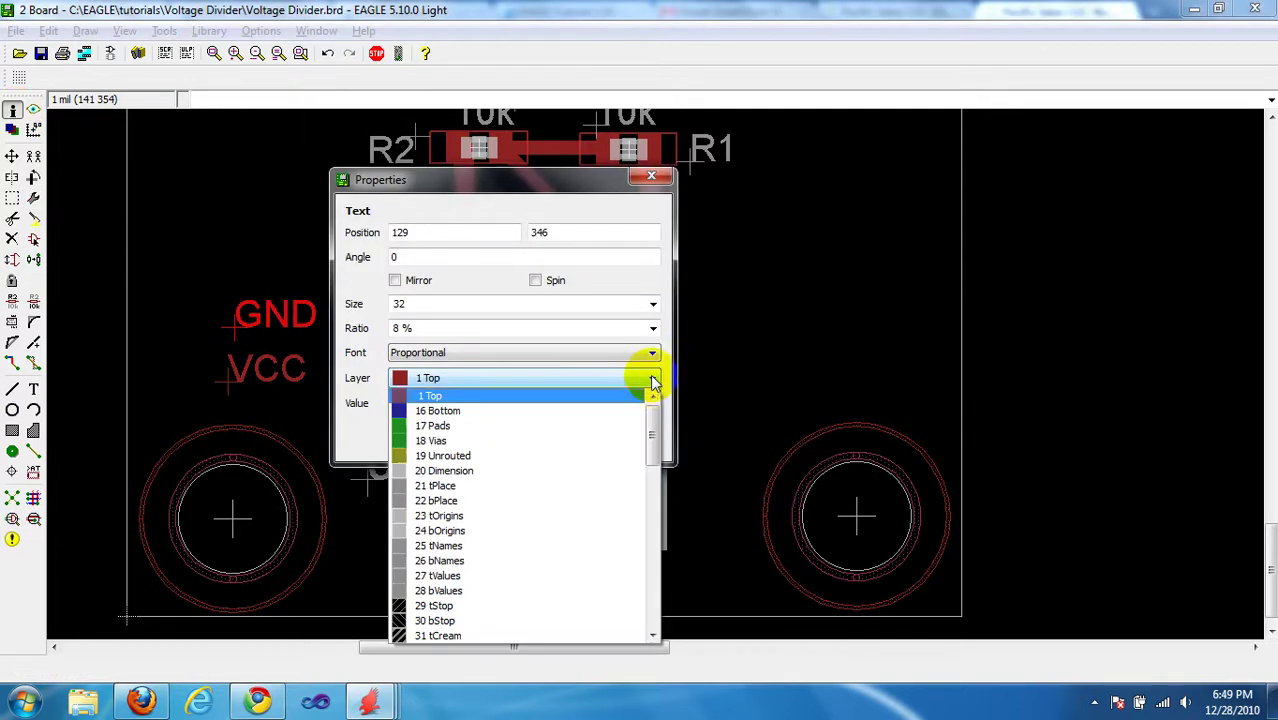
mouse_move(654, 418)
mouse_down()
mouse_move(654, 445)
mouse_move(653, 430)
mouse_up()
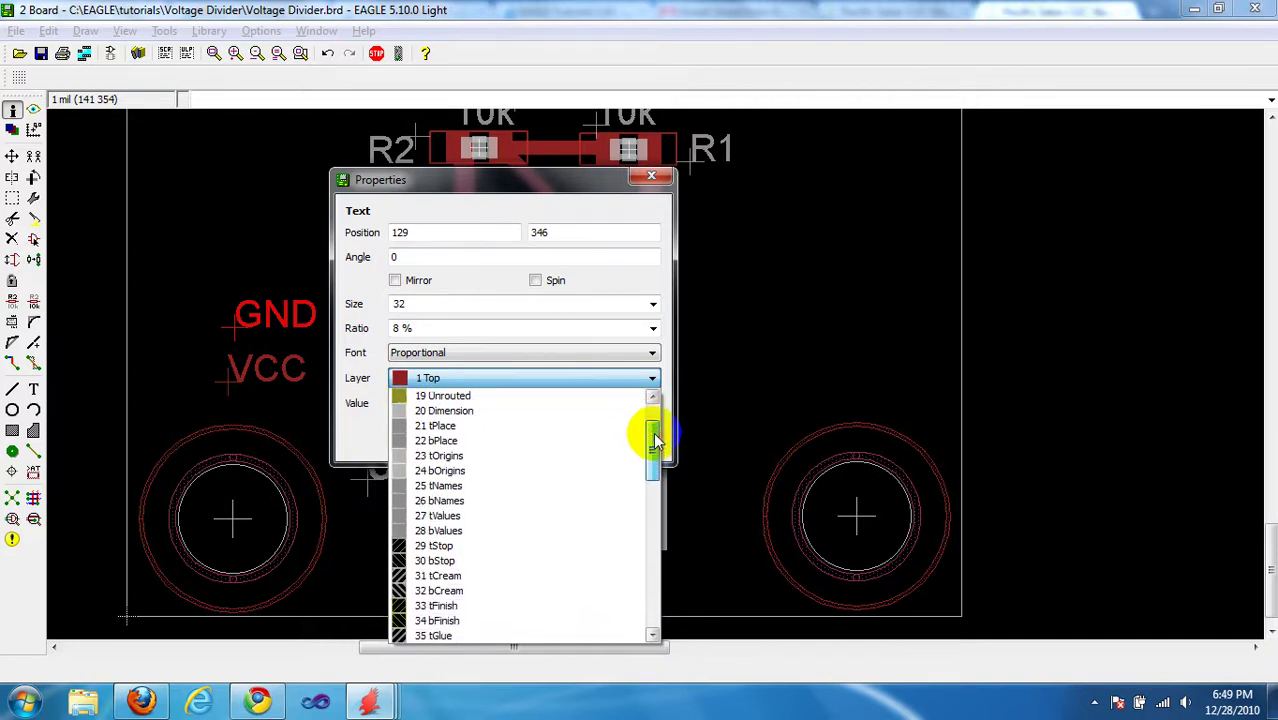
click(452, 487)
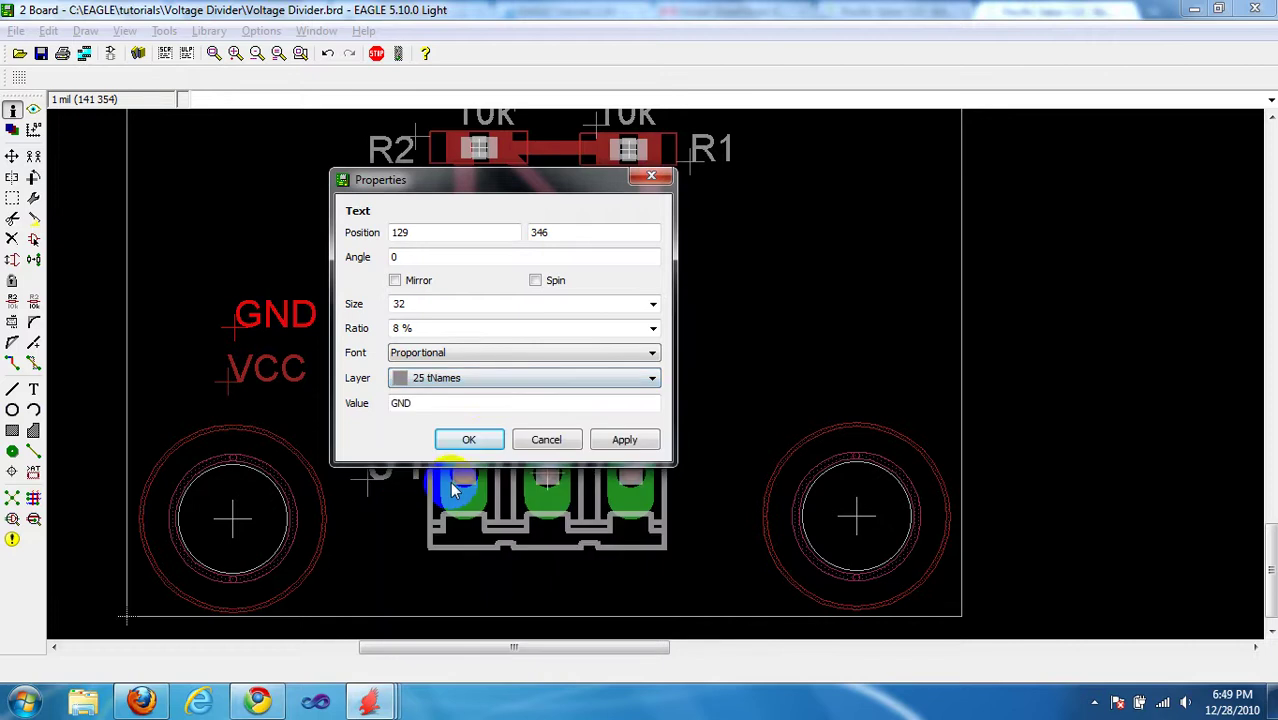
click(483, 443)
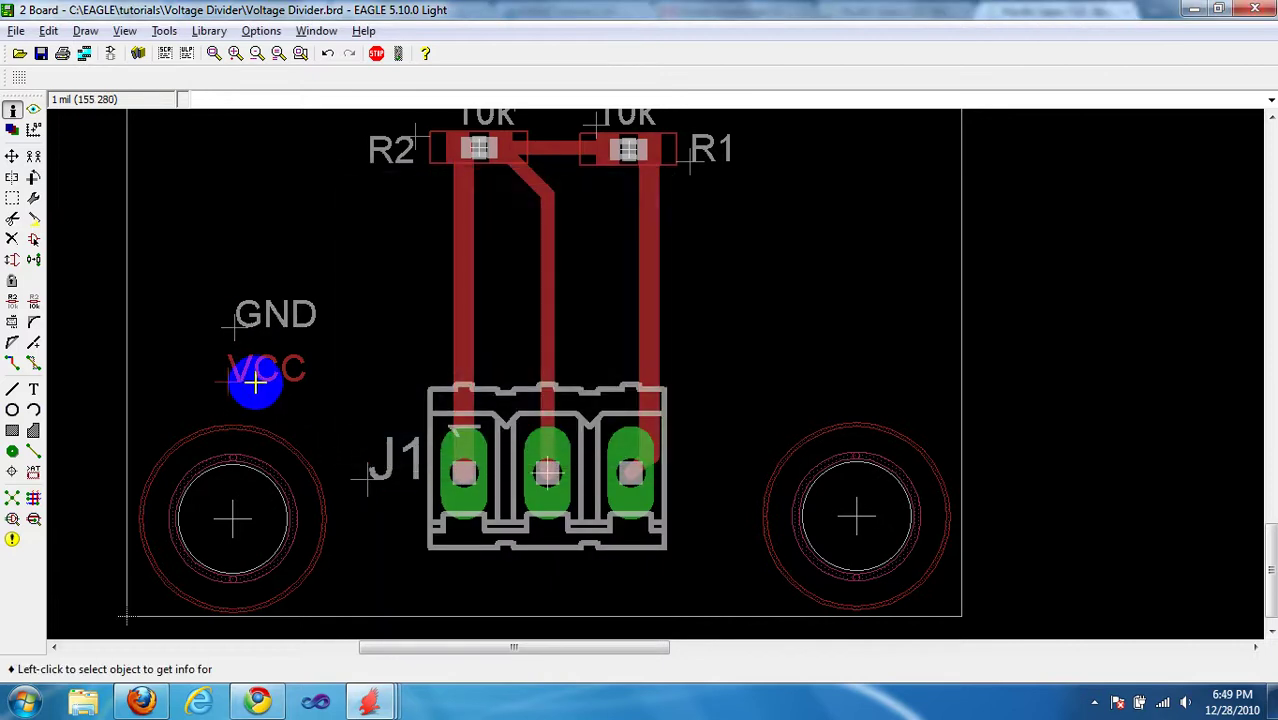
Step: Move the VCC label to layer 25 tNames as well
click(233, 378)
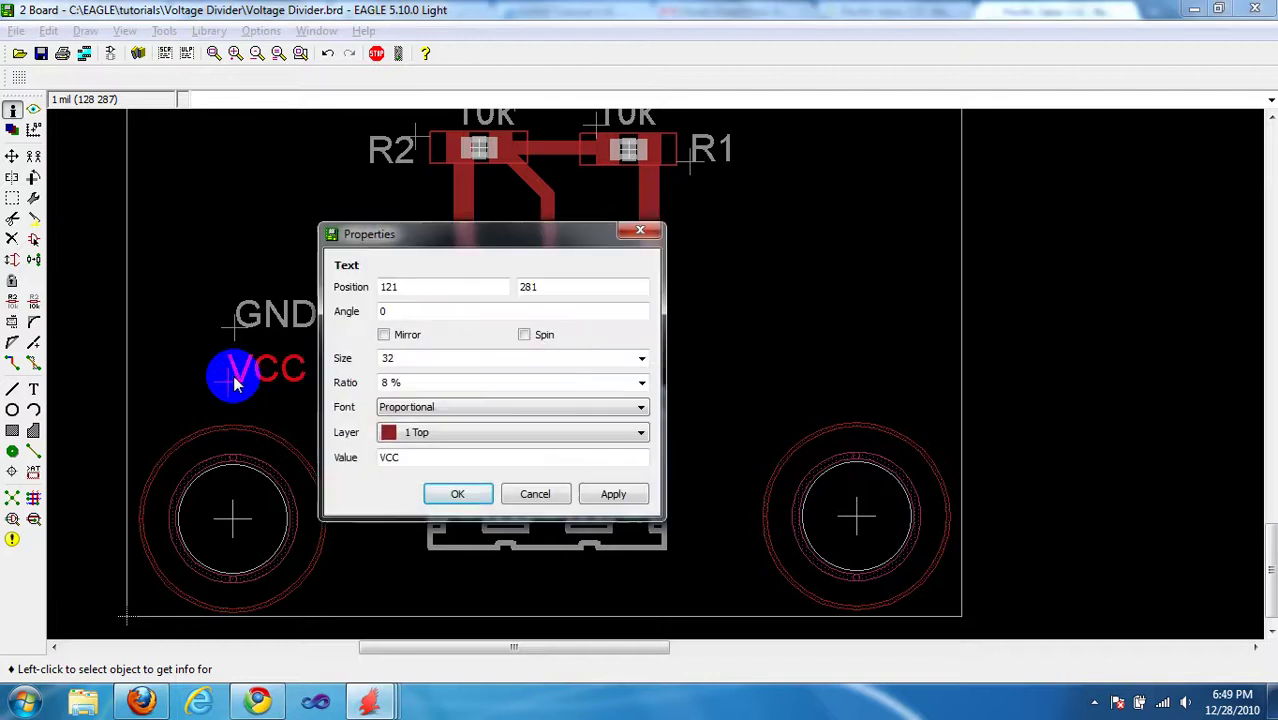
click(610, 434)
click(468, 600)
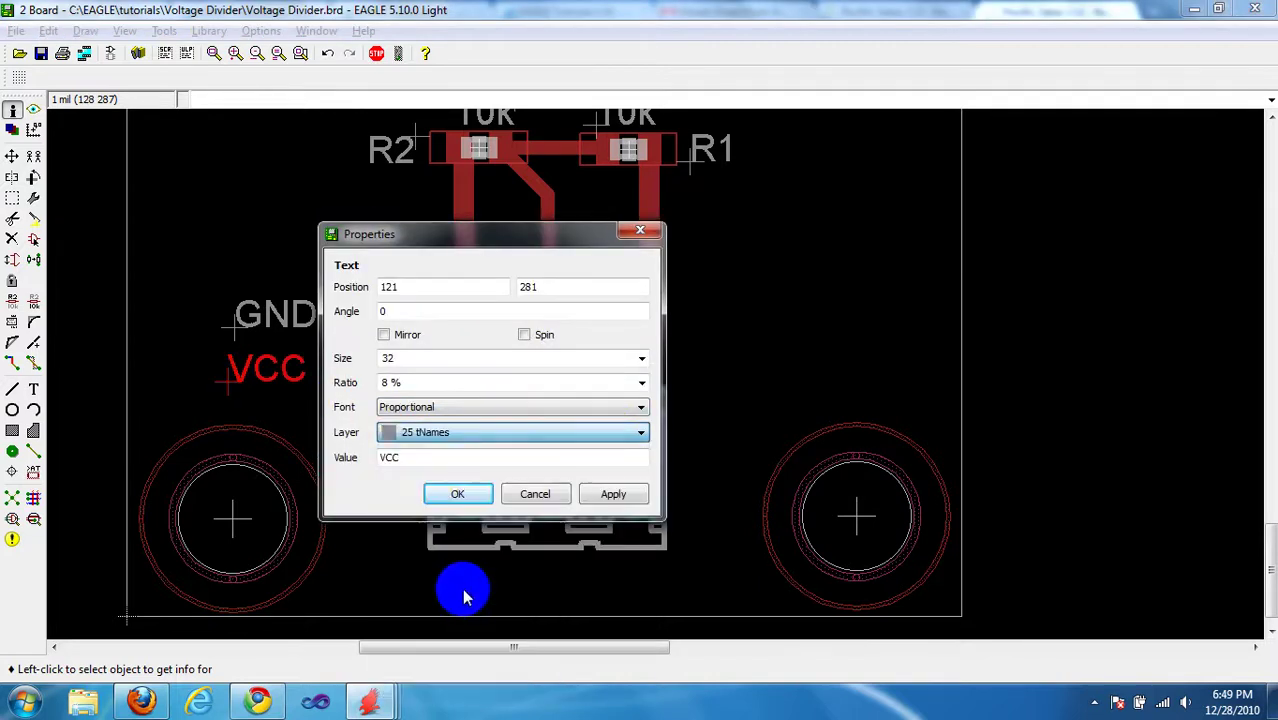
click(455, 492)
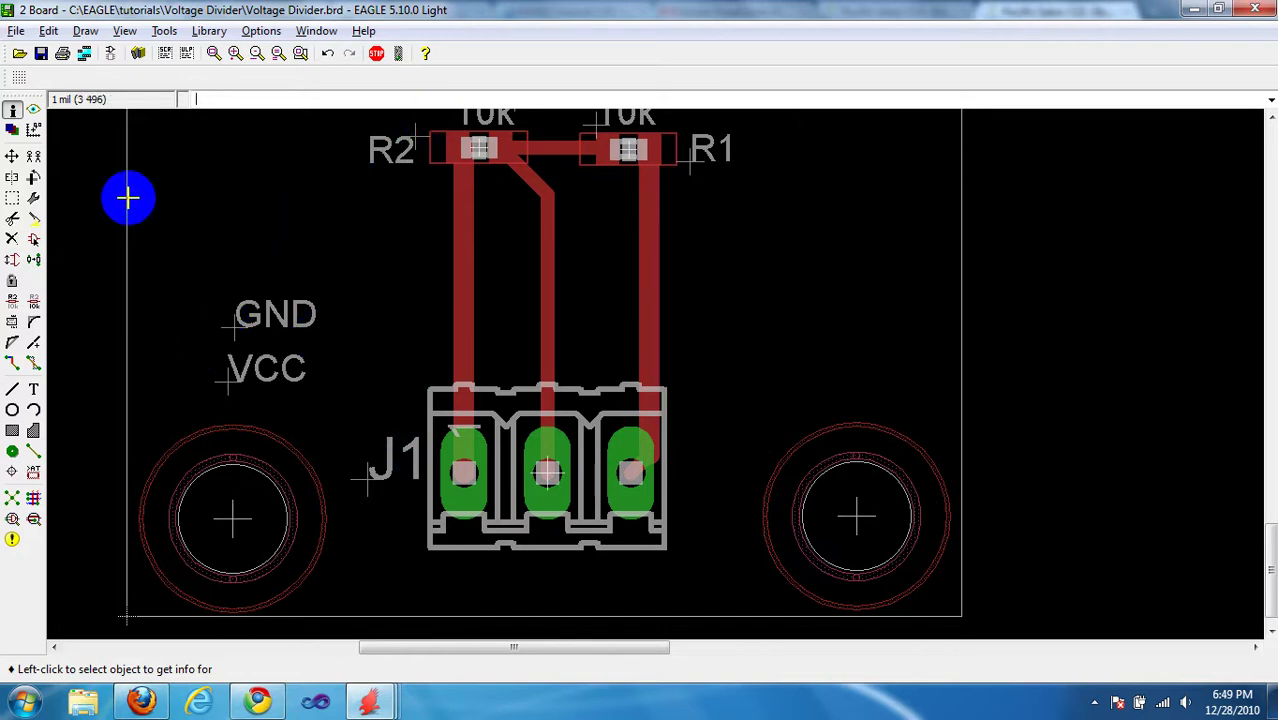
Step: Drop GND beneath J1's left pin and VCC beneath its right pin
click(12, 156)
click(234, 318)
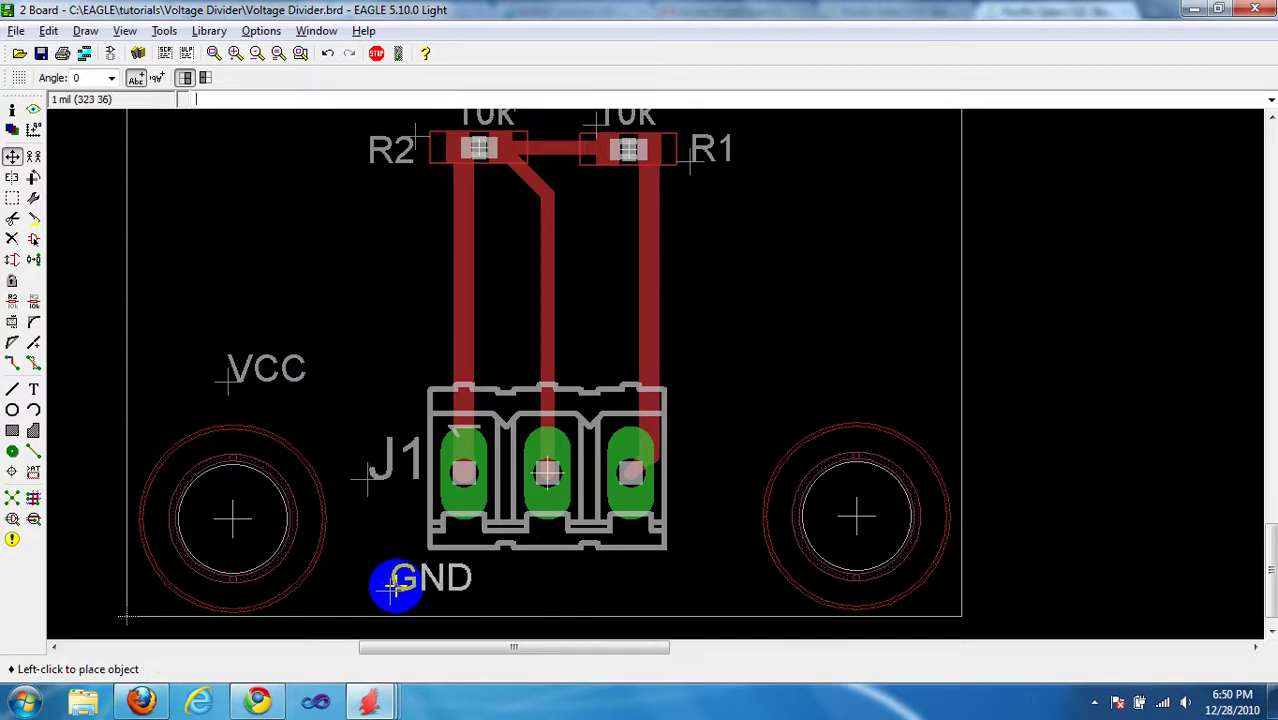
click(397, 585)
click(229, 376)
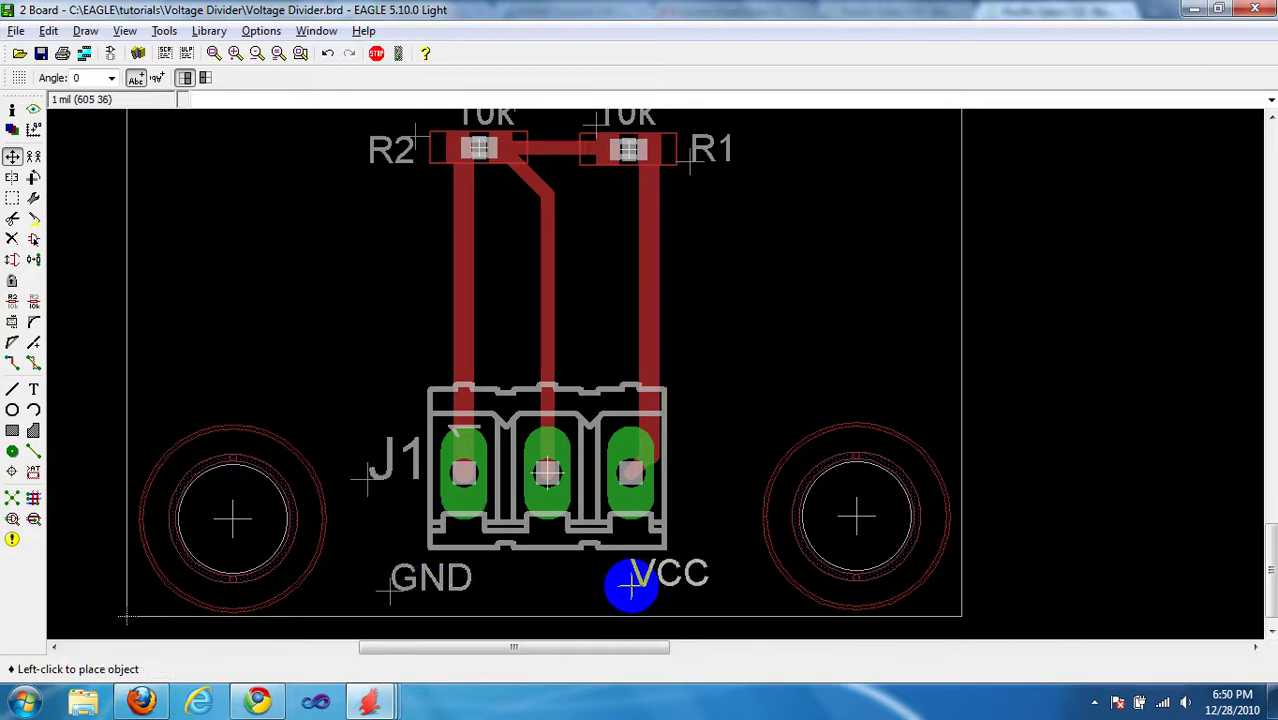
click(630, 590)
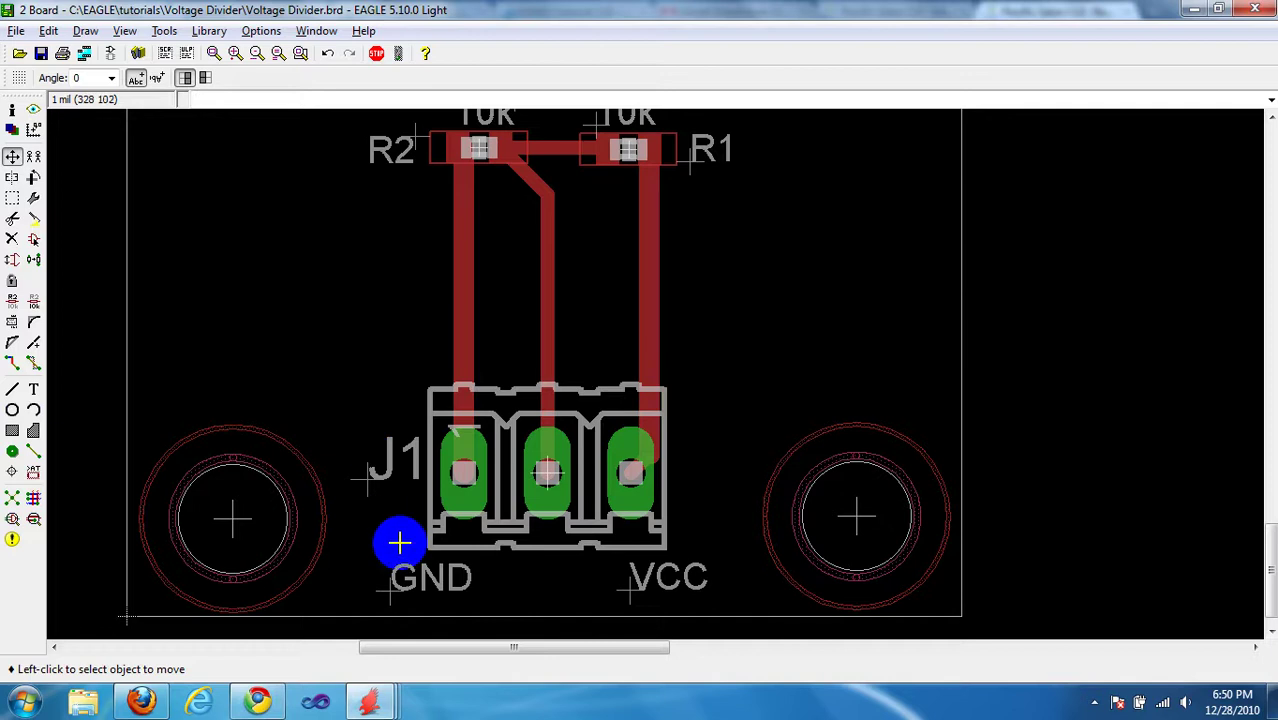
middle_drag(750, 466, 670, 437)
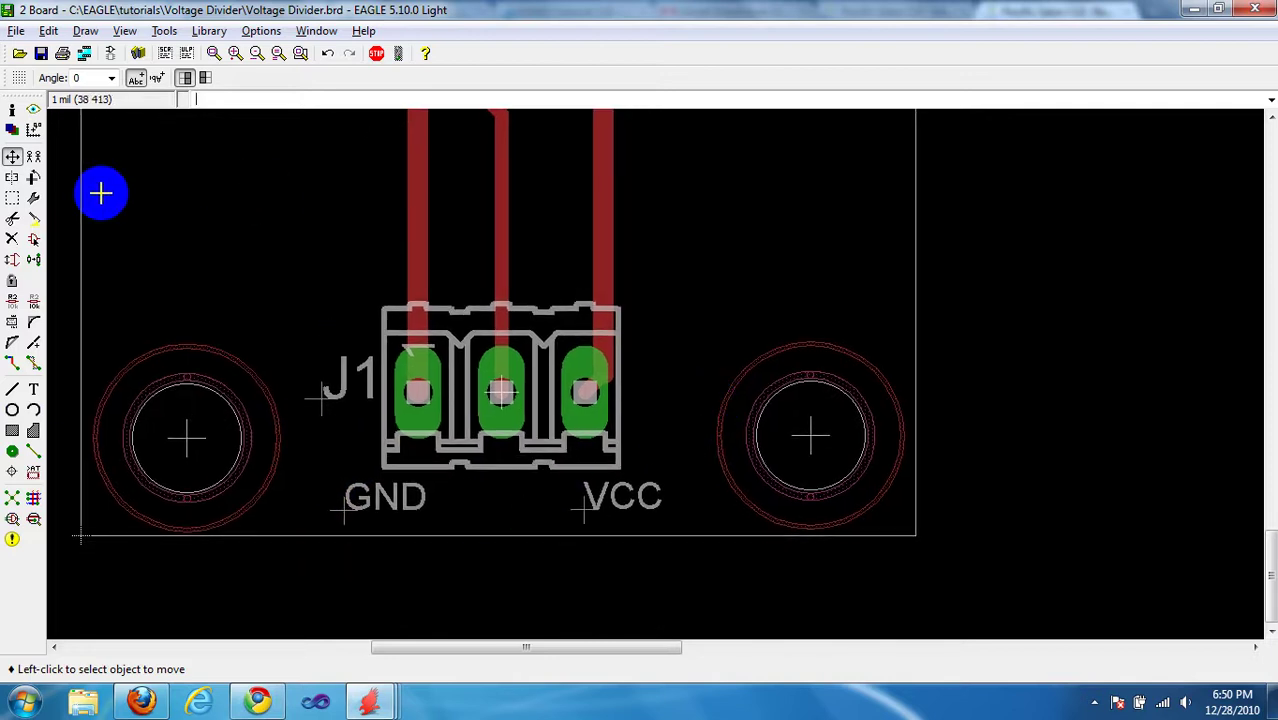
Step: Copy GND under J1's middle pin and change the copy's value to OUT
click(33, 156)
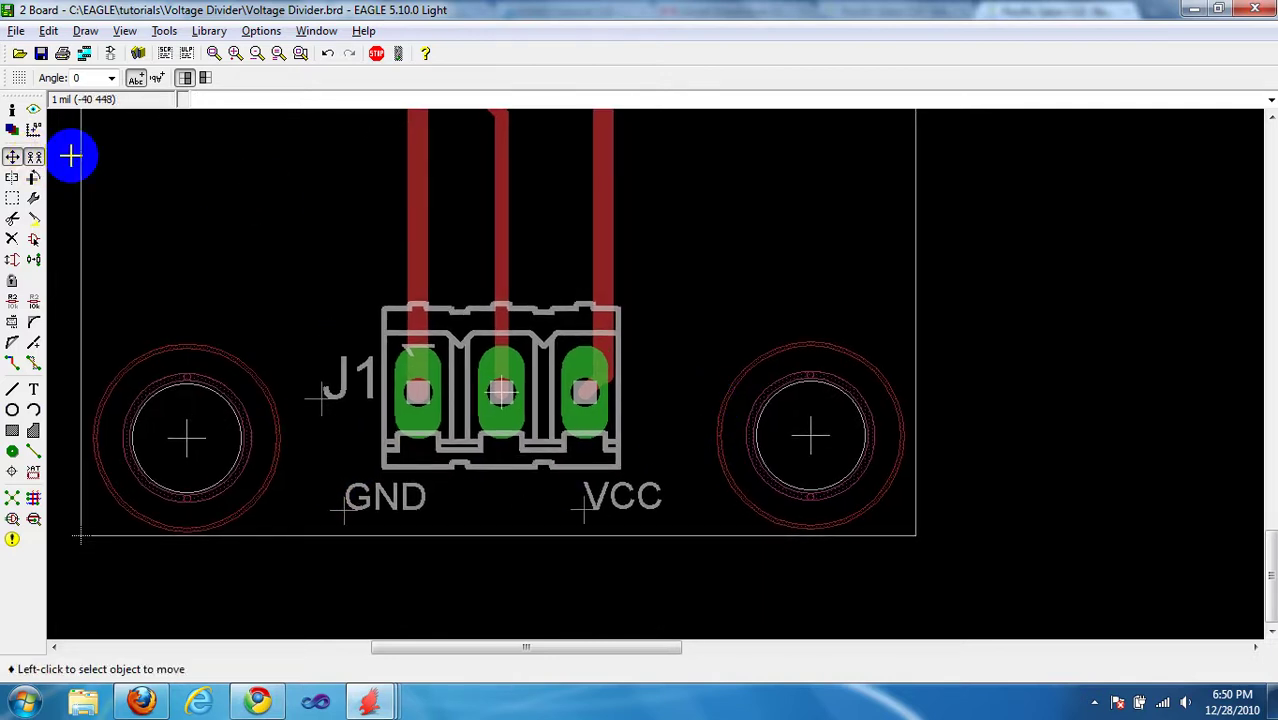
click(358, 504)
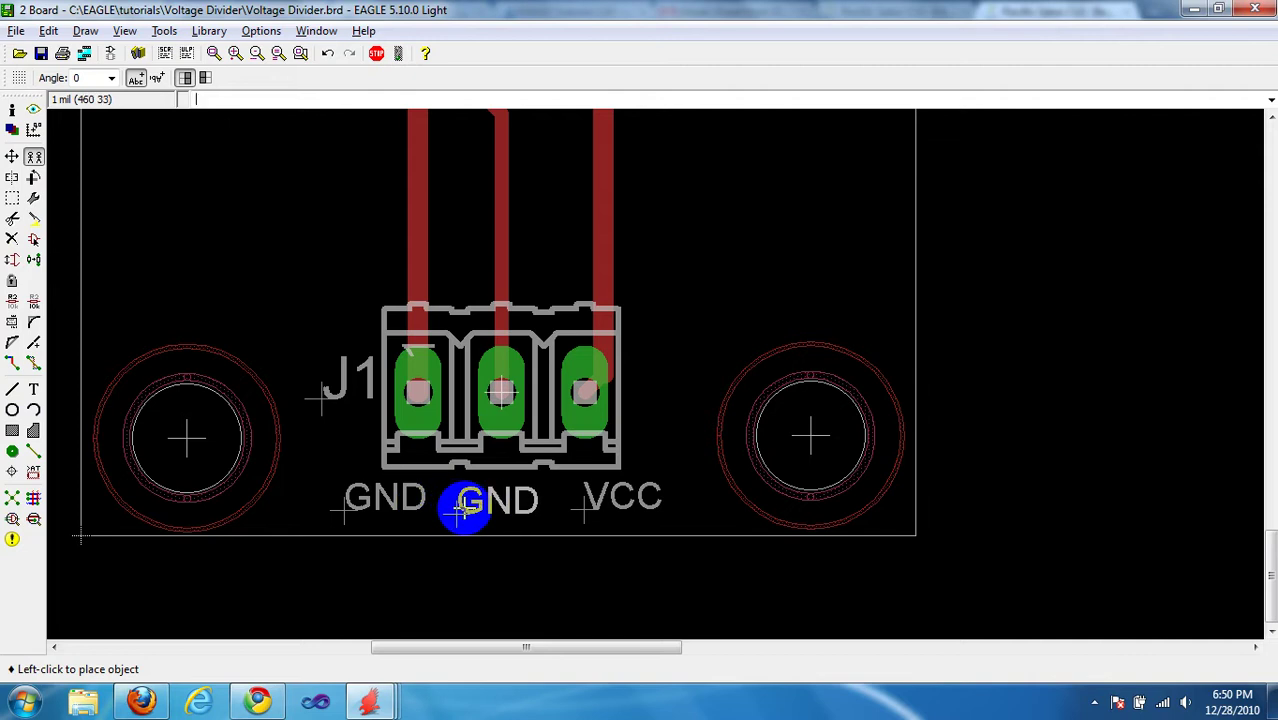
click(463, 511)
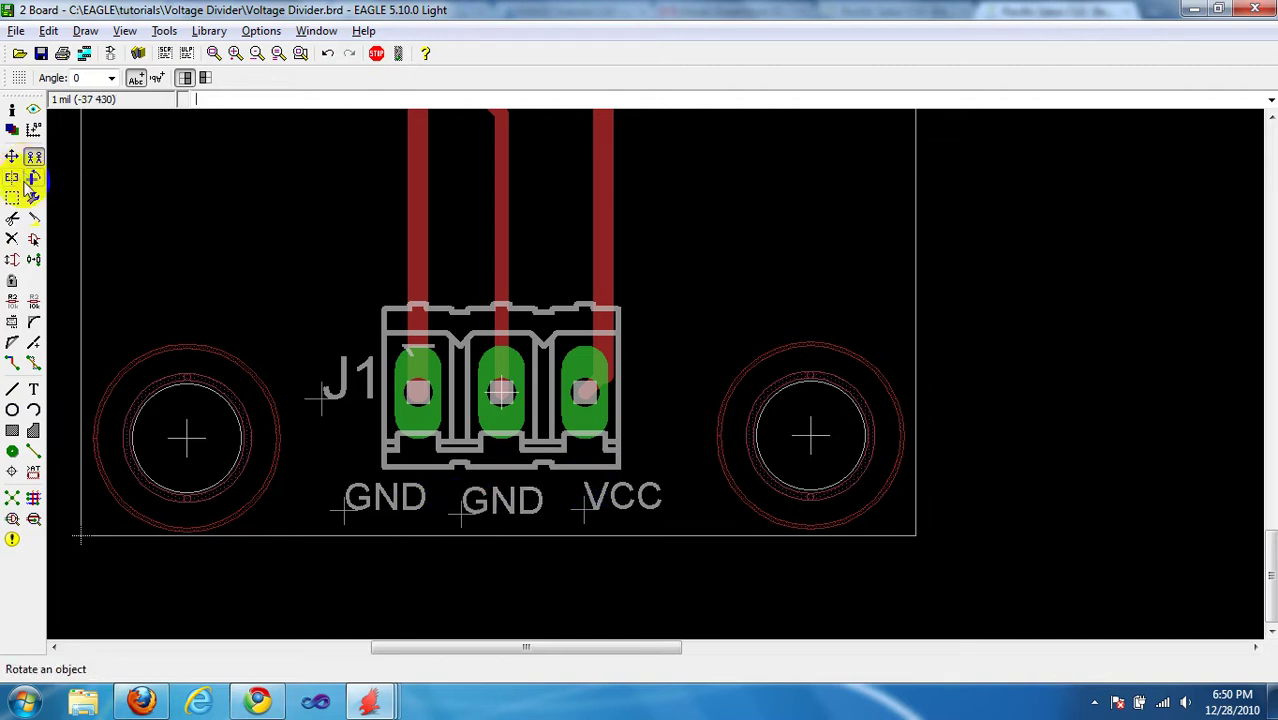
click(13, 111)
click(481, 526)
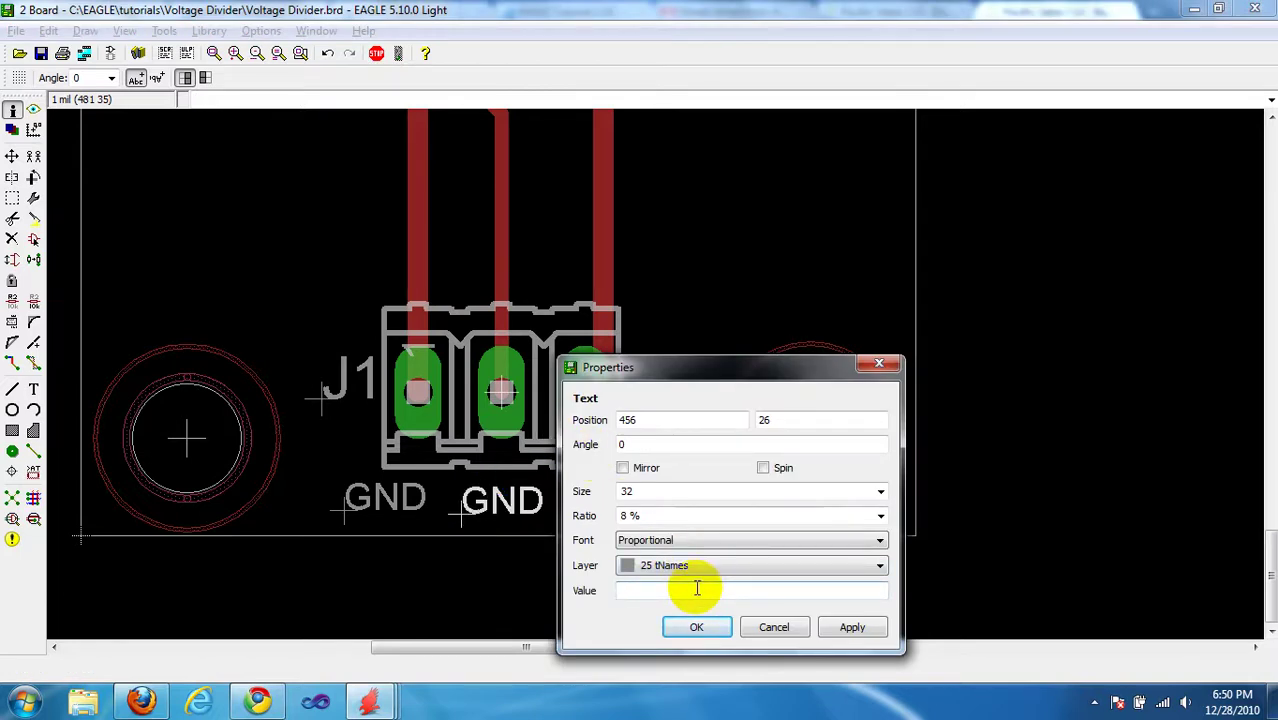
key(Return)
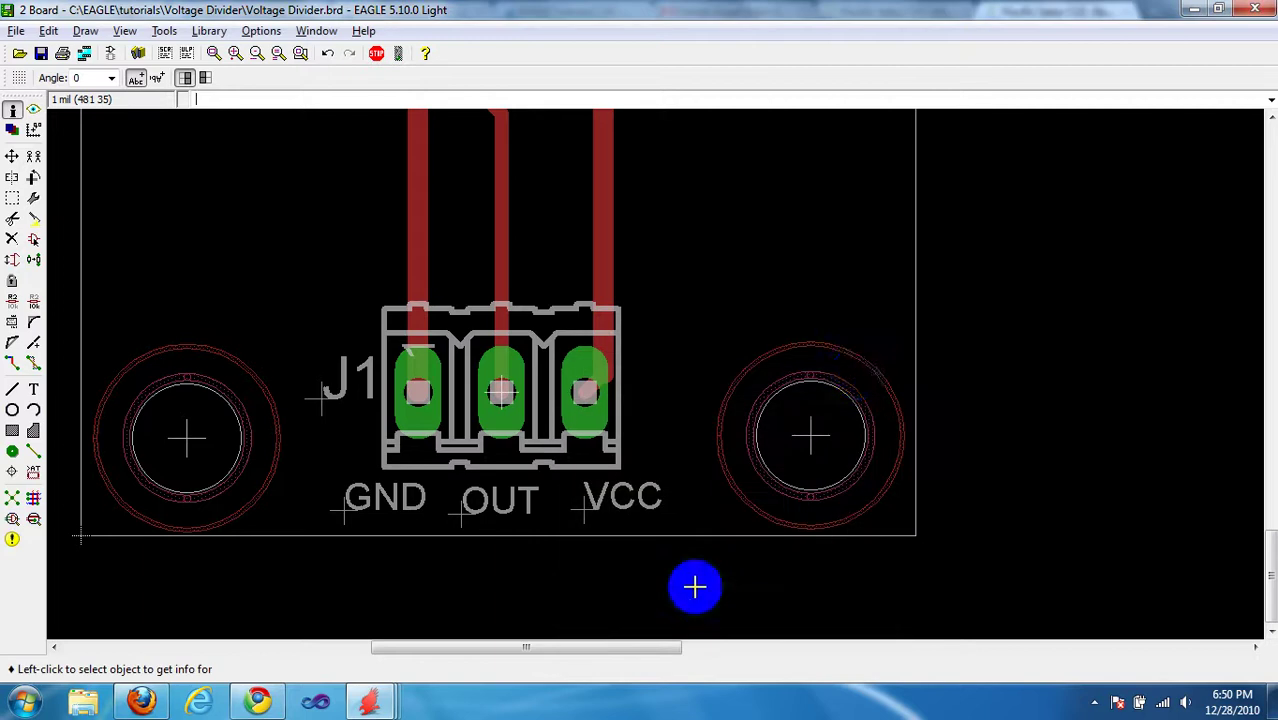
scroll(739, 294, down, 1)
scroll(660, 246, down, 3)
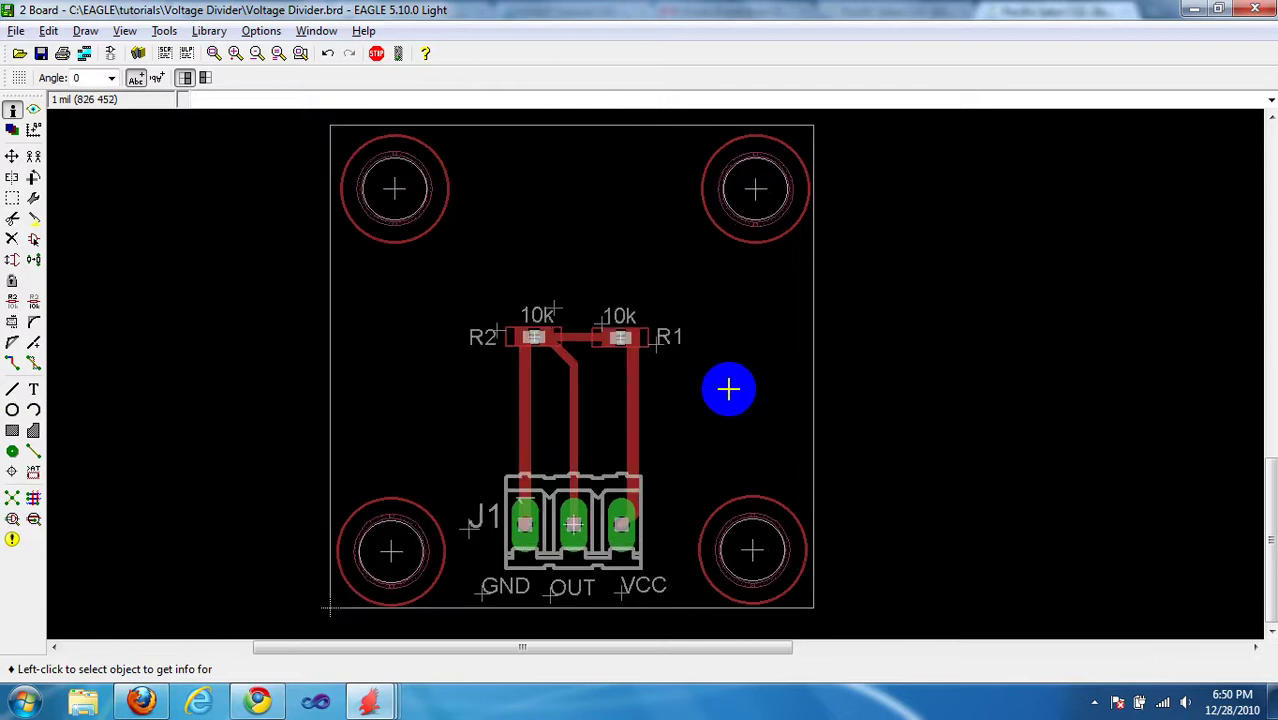
middle_drag(727, 391, 709, 398)
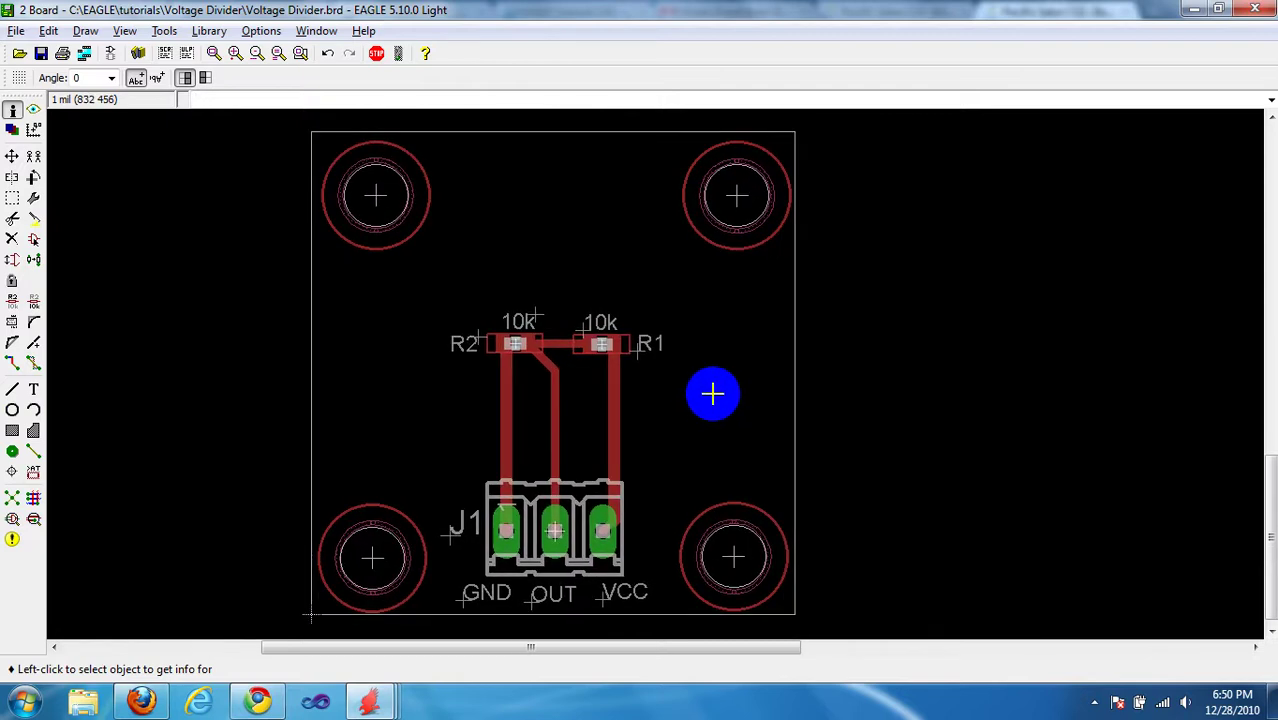
scroll(689, 423, up, 1)
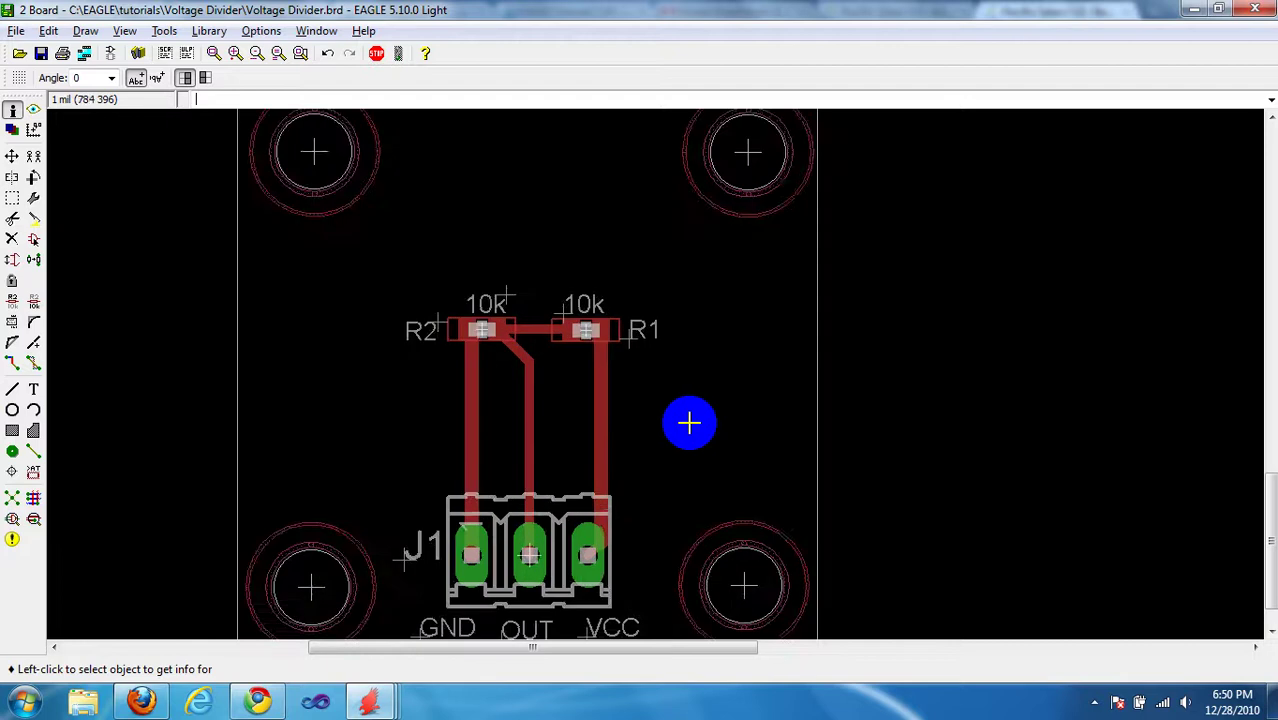
scroll(689, 423, up, 1)
middle_drag(565, 423, 593, 343)
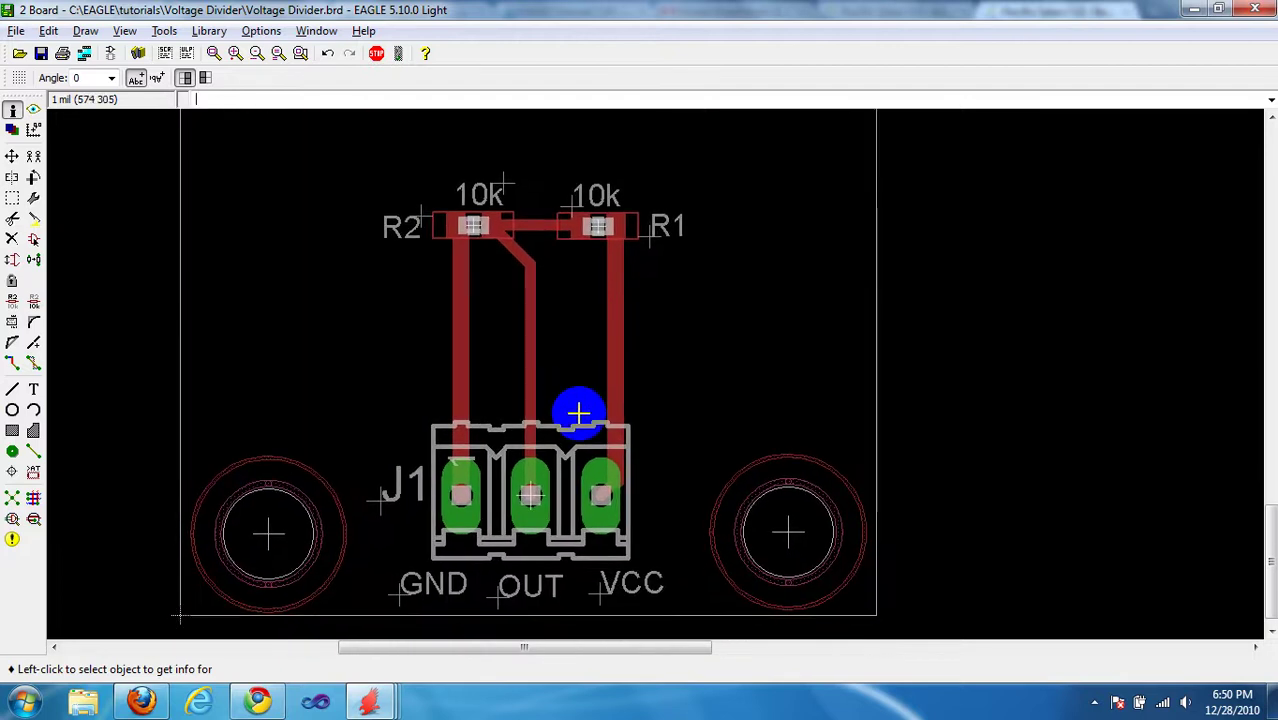
scroll(579, 431, up, 2)
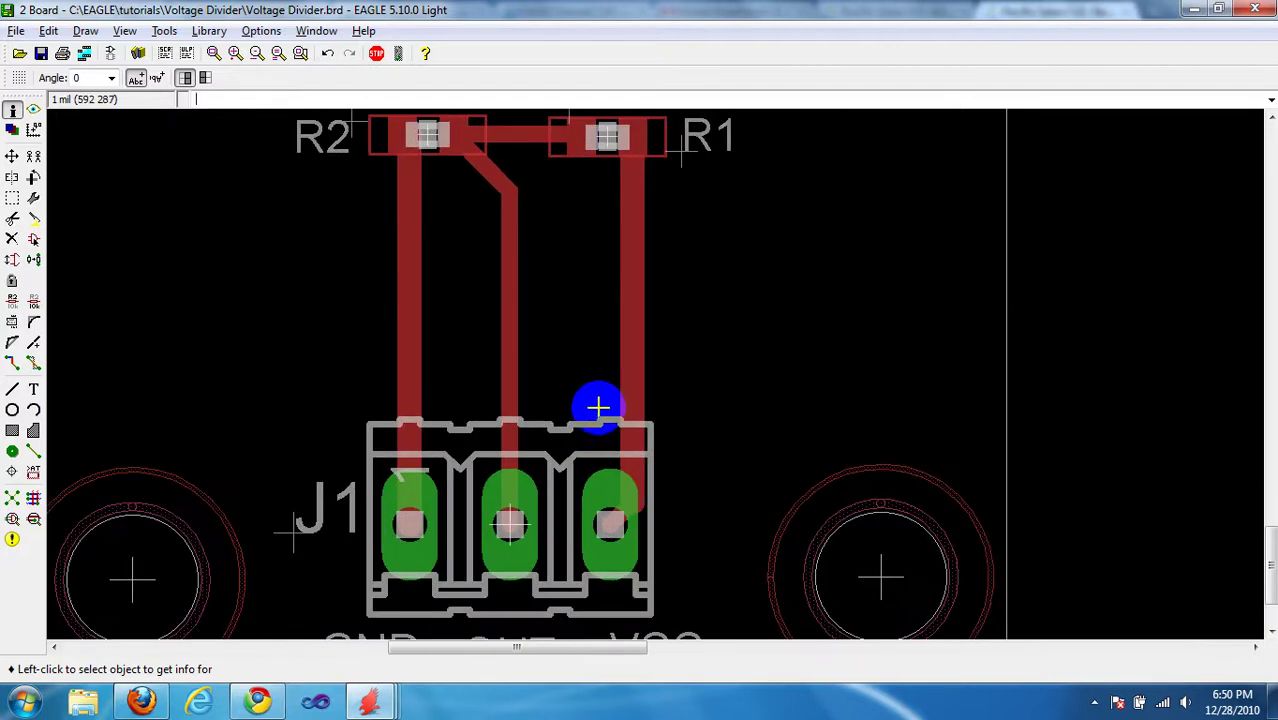
scroll(588, 362, down, 1)
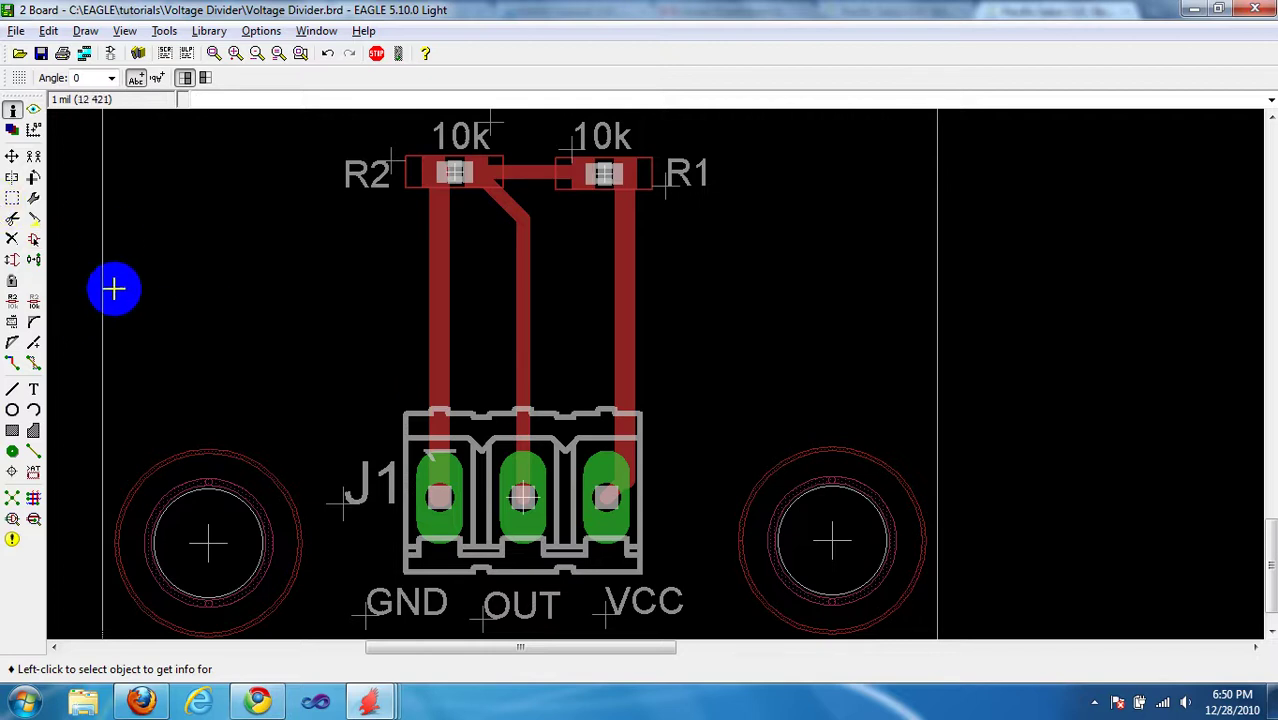
scroll(785, 318, up, 1)
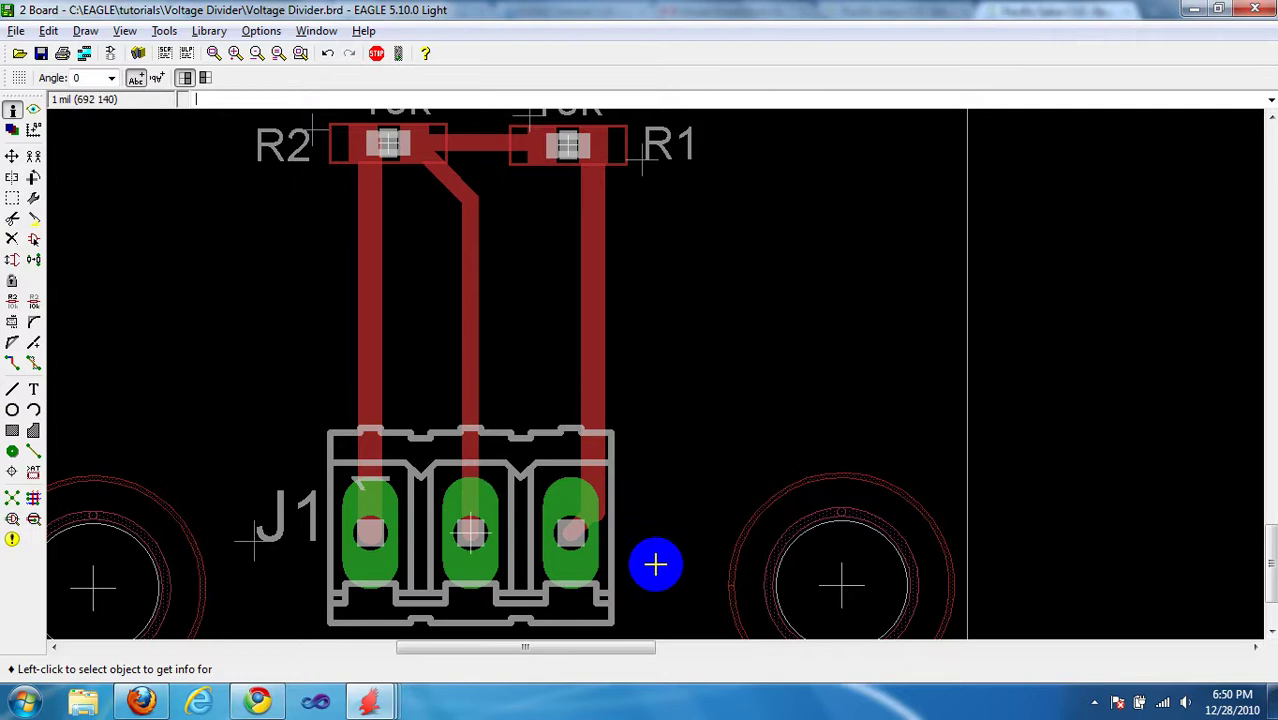
scroll(610, 542, up, 2)
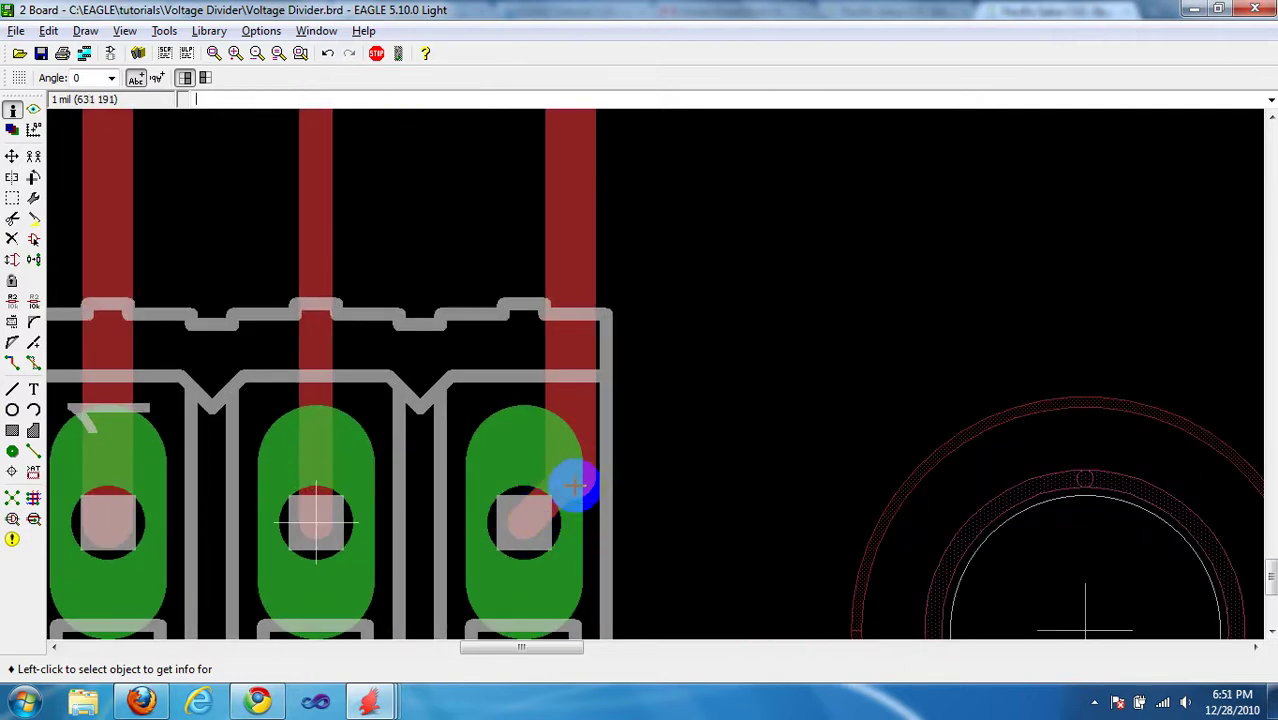
scroll(558, 495, down, 3)
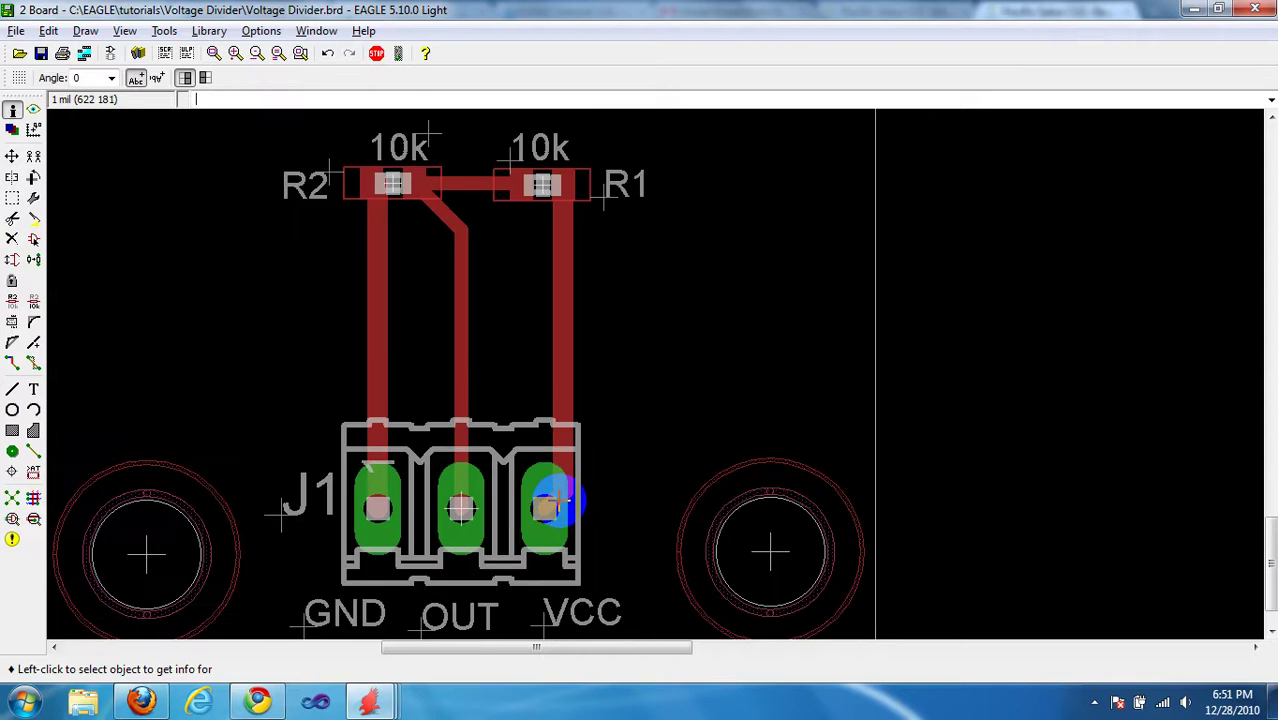
scroll(548, 497, up, 3)
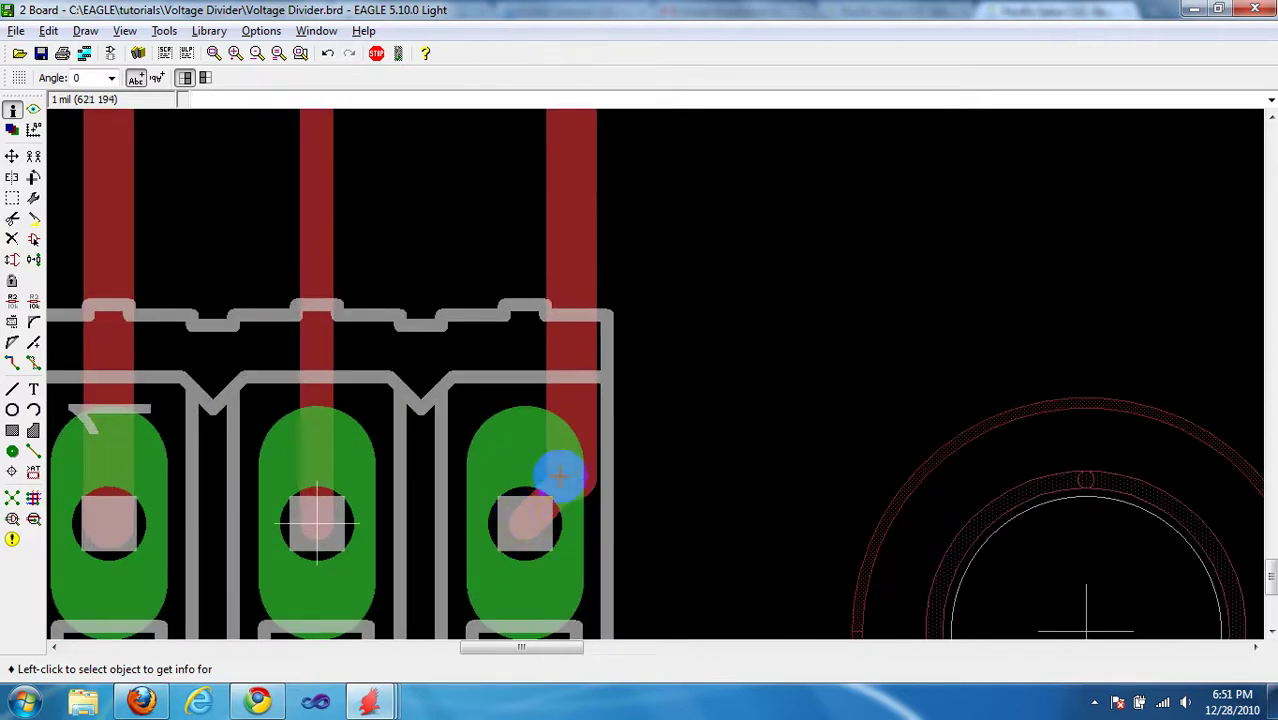
scroll(560, 476, down, 3)
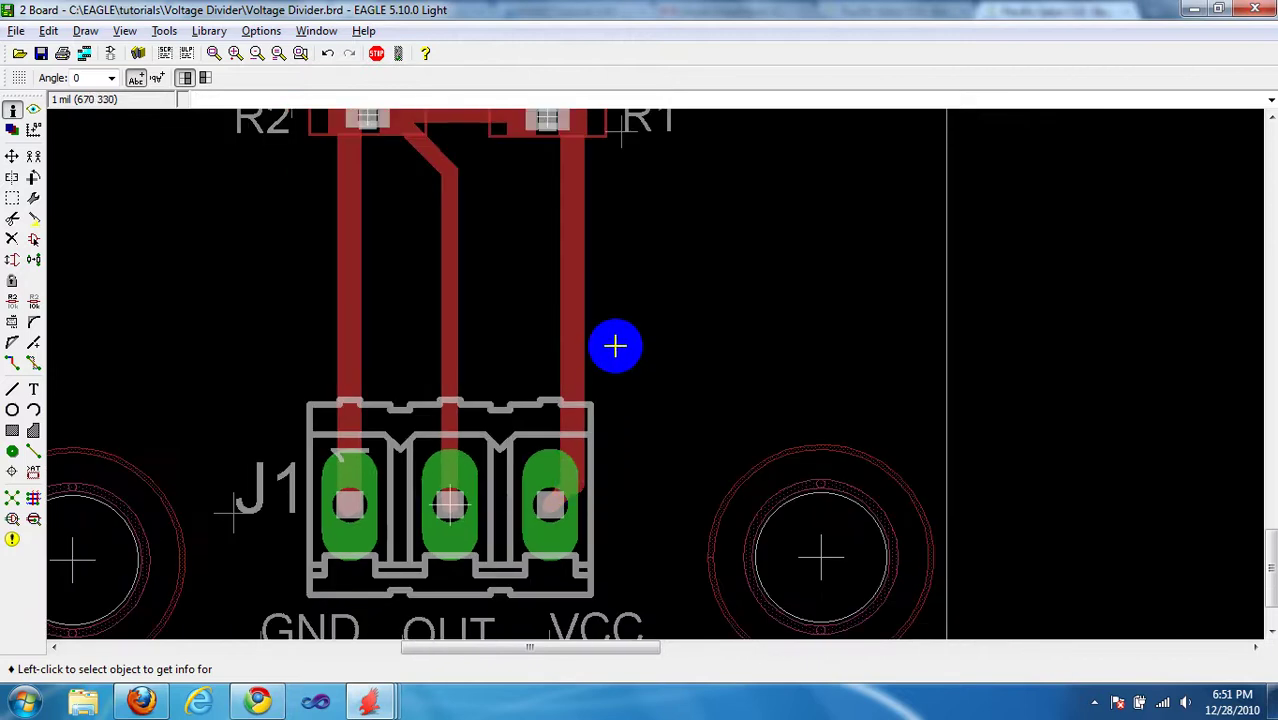
middle_drag(616, 345, 611, 388)
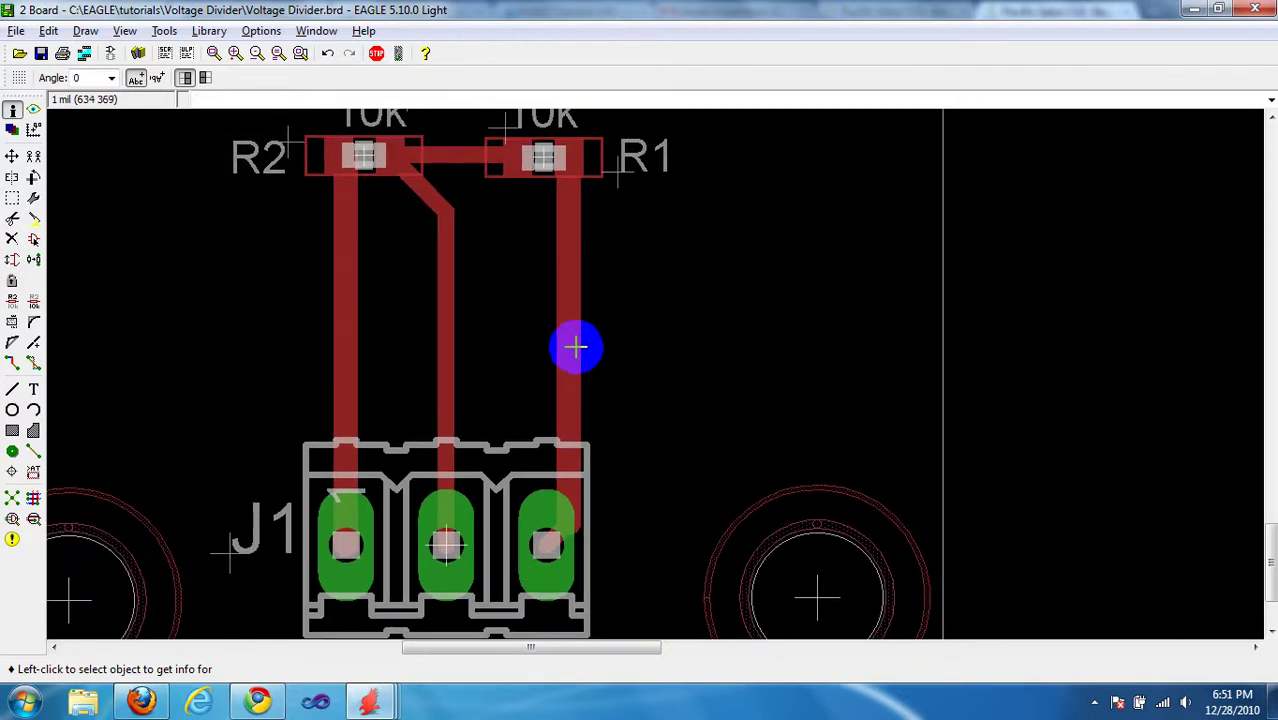
scroll(579, 540, up, 3)
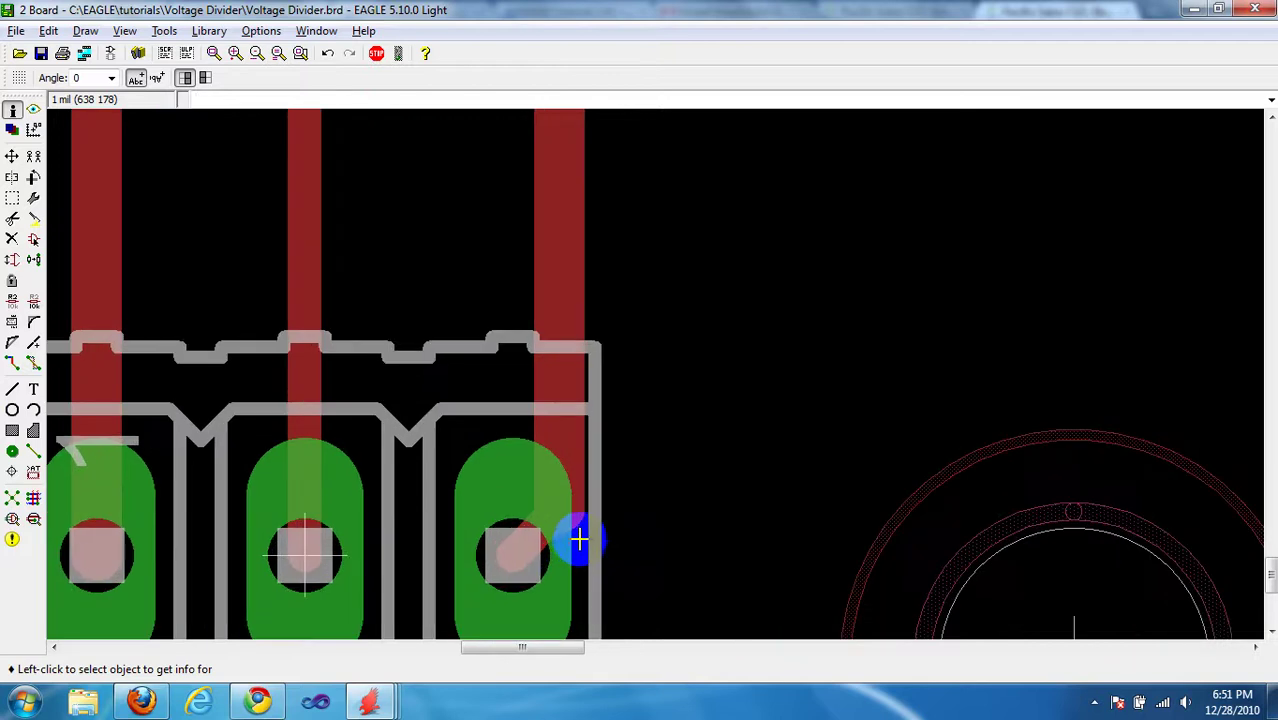
scroll(579, 543, up, 3)
middle_drag(648, 534, 736, 403)
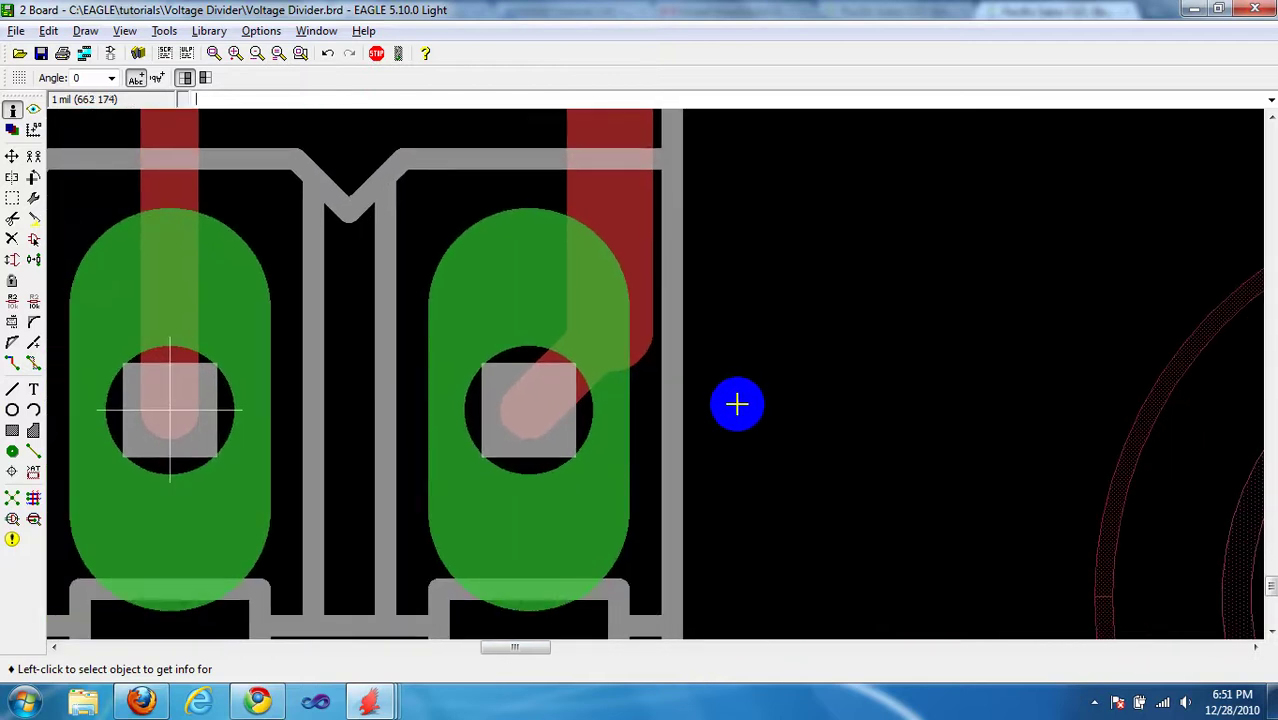
scroll(736, 403, down, 1)
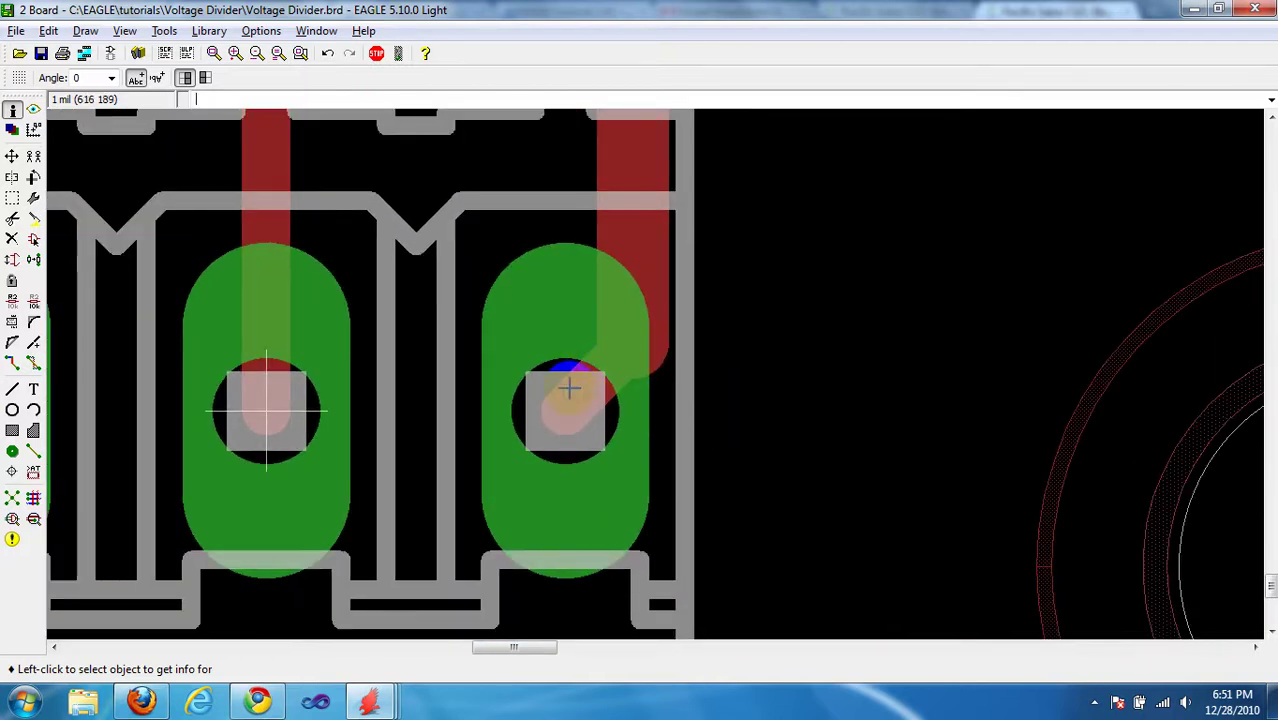
scroll(698, 322, down, 2)
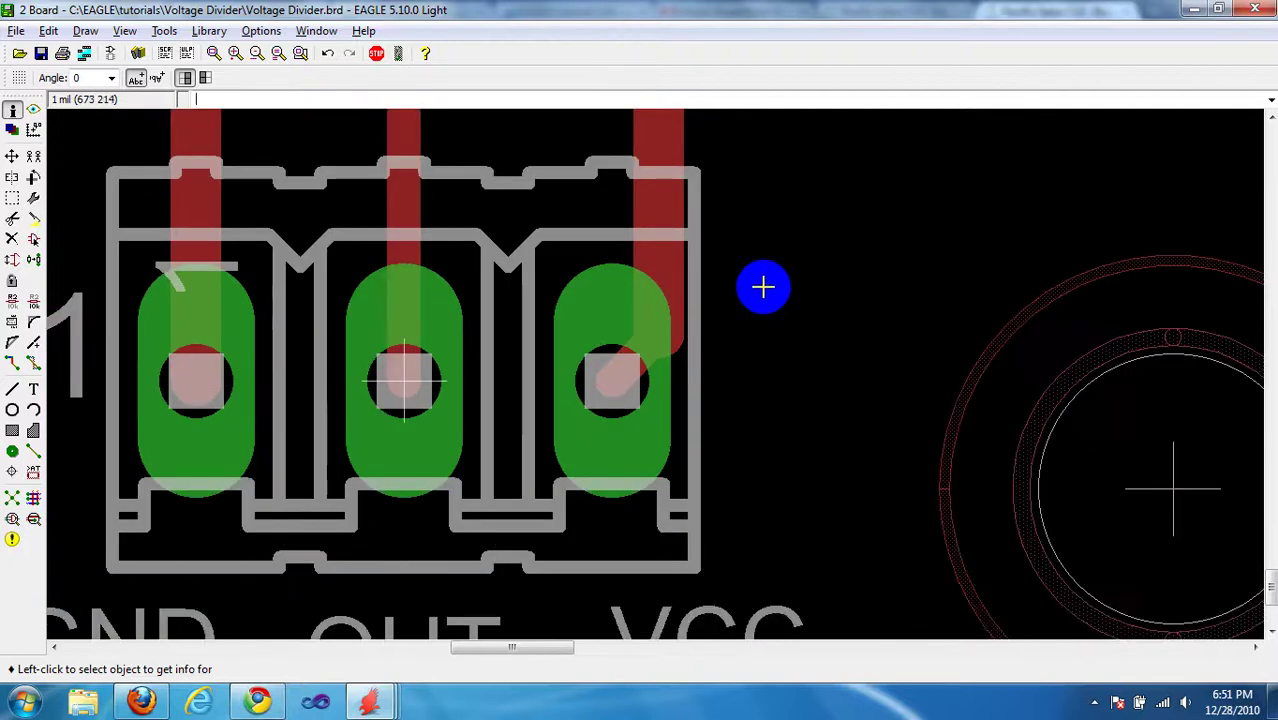
middle_drag(764, 285, 770, 342)
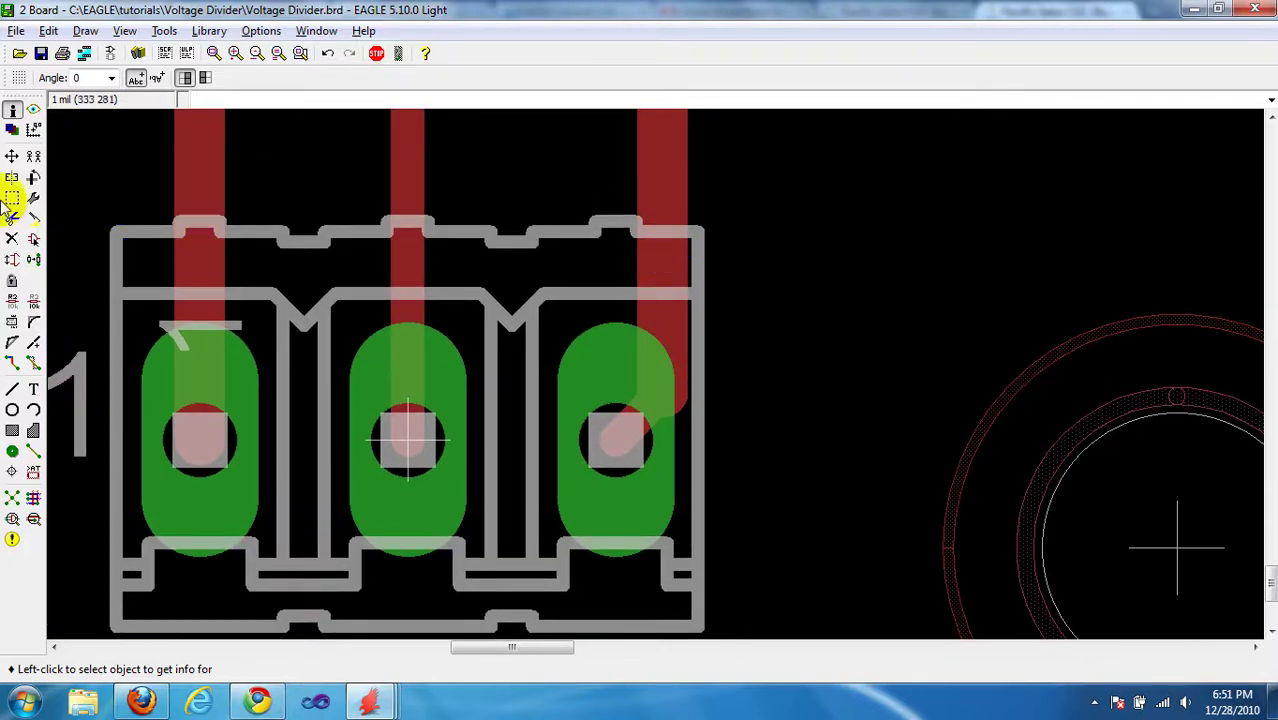
Step: Inspect the vertical VCC trace's properties with the Info tool, leaving them unchanged
click(12, 111)
scroll(767, 188, down, 2)
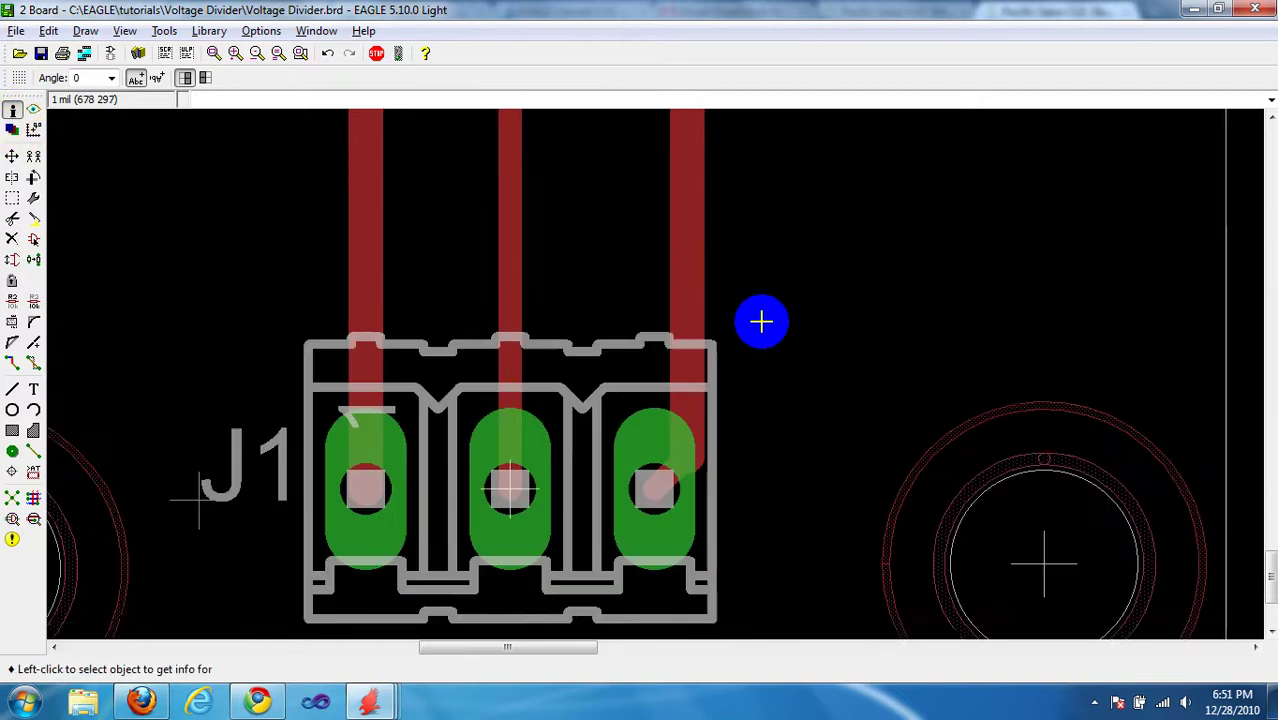
click(680, 252)
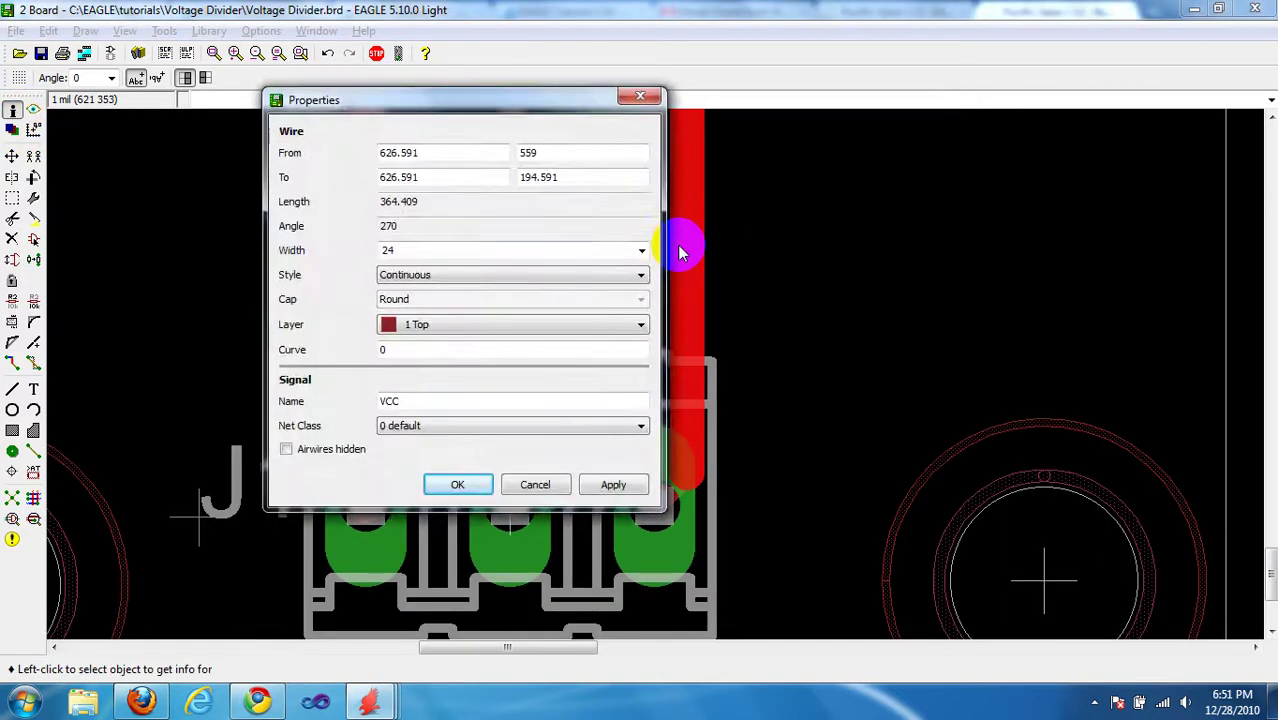
click(537, 486)
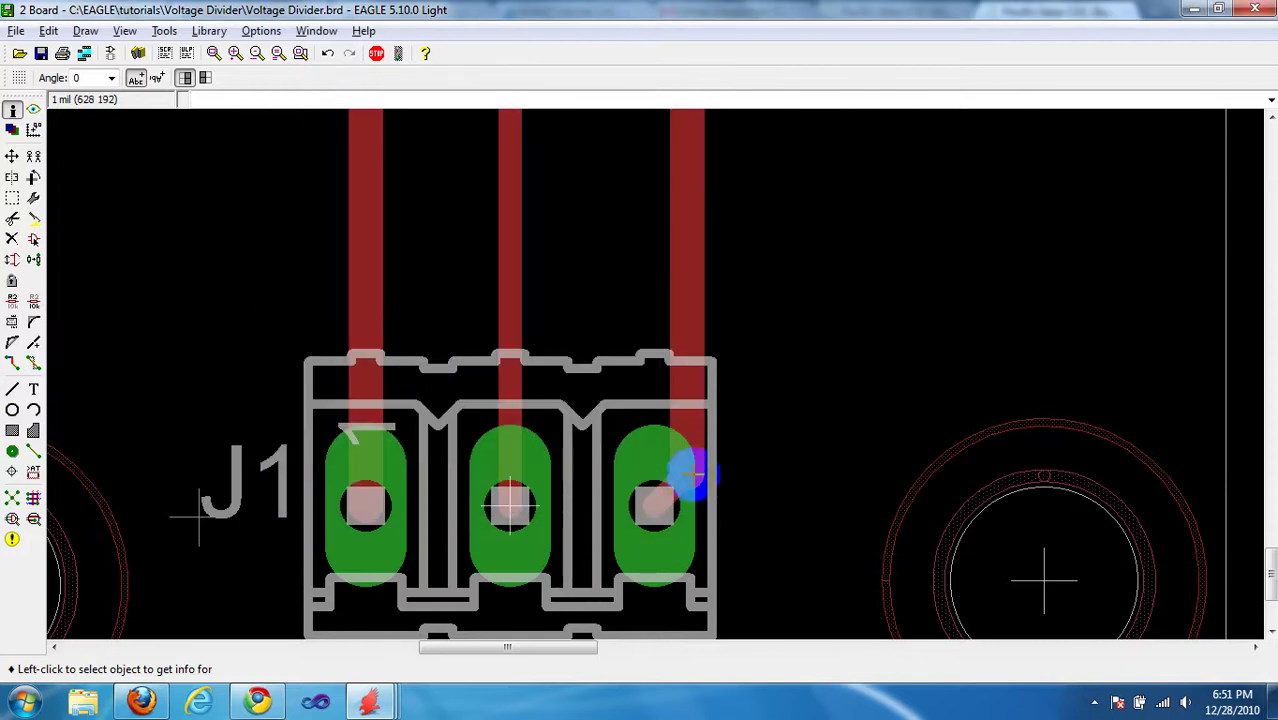
scroll(762, 508, up, 5)
middle_drag(609, 497, 694, 427)
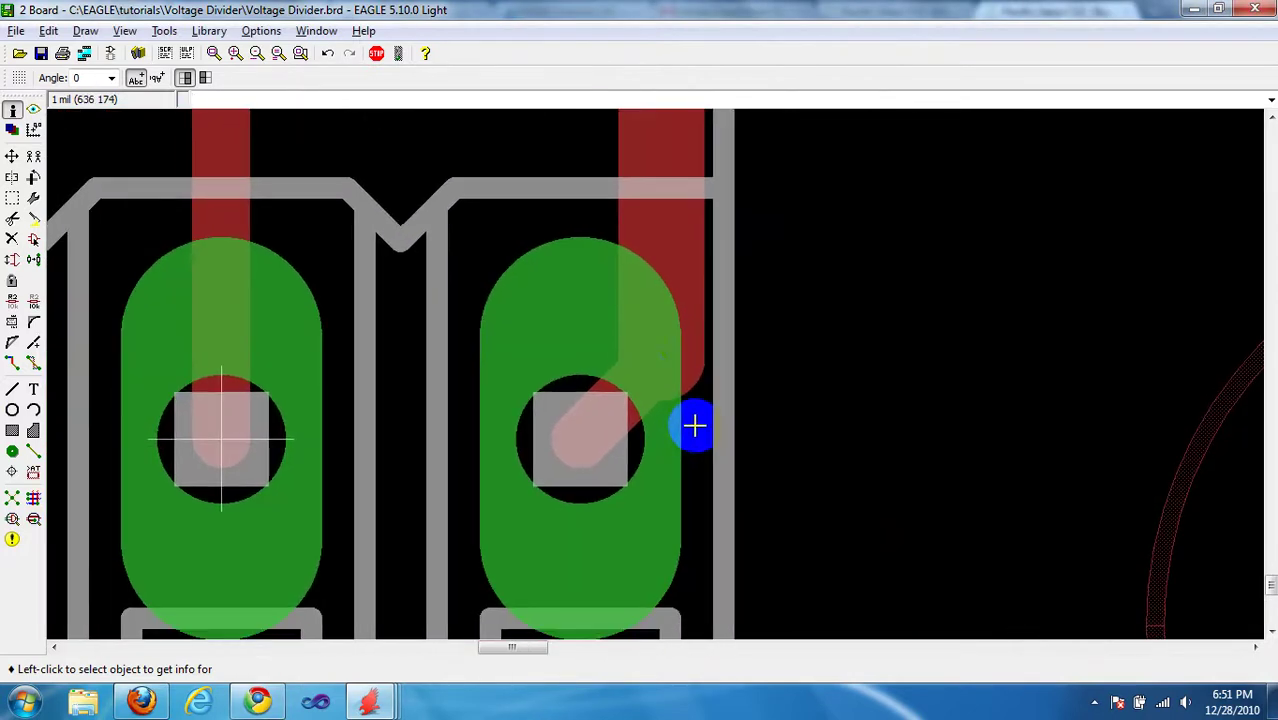
Step: Set the short diagonal VCC stub into J1's right pad to 24 mil width
click(601, 385)
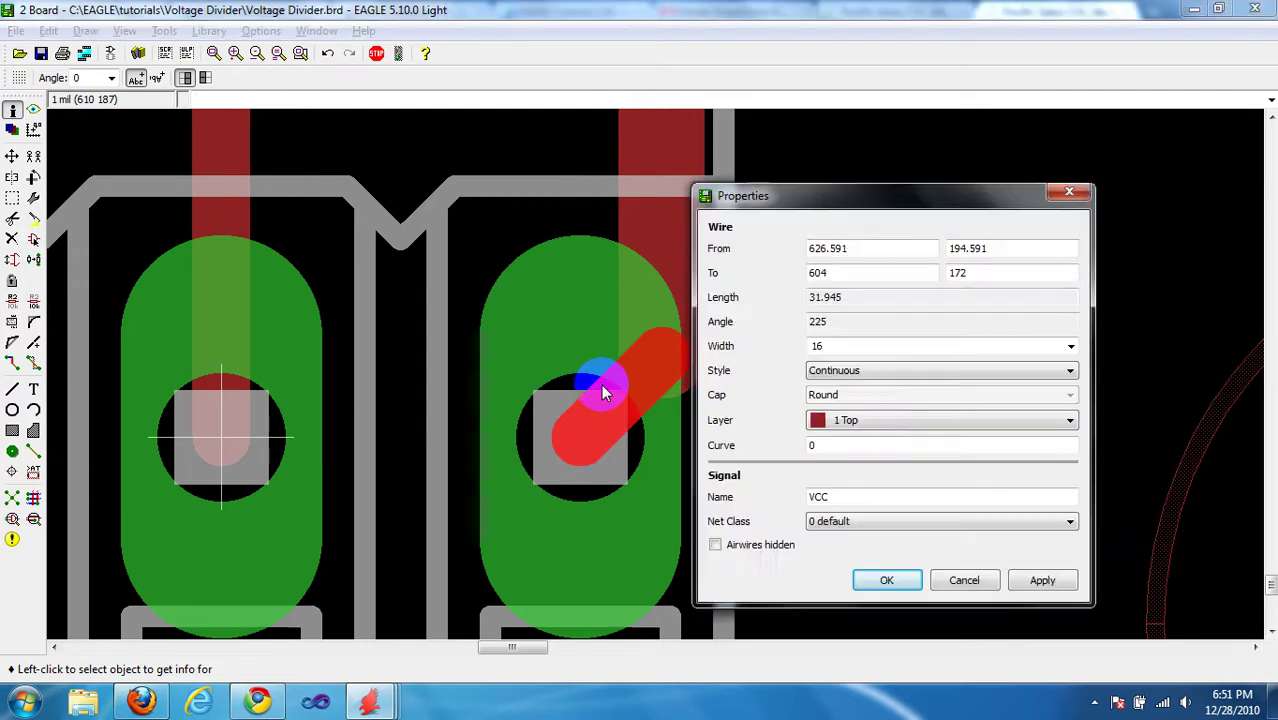
click(1071, 349)
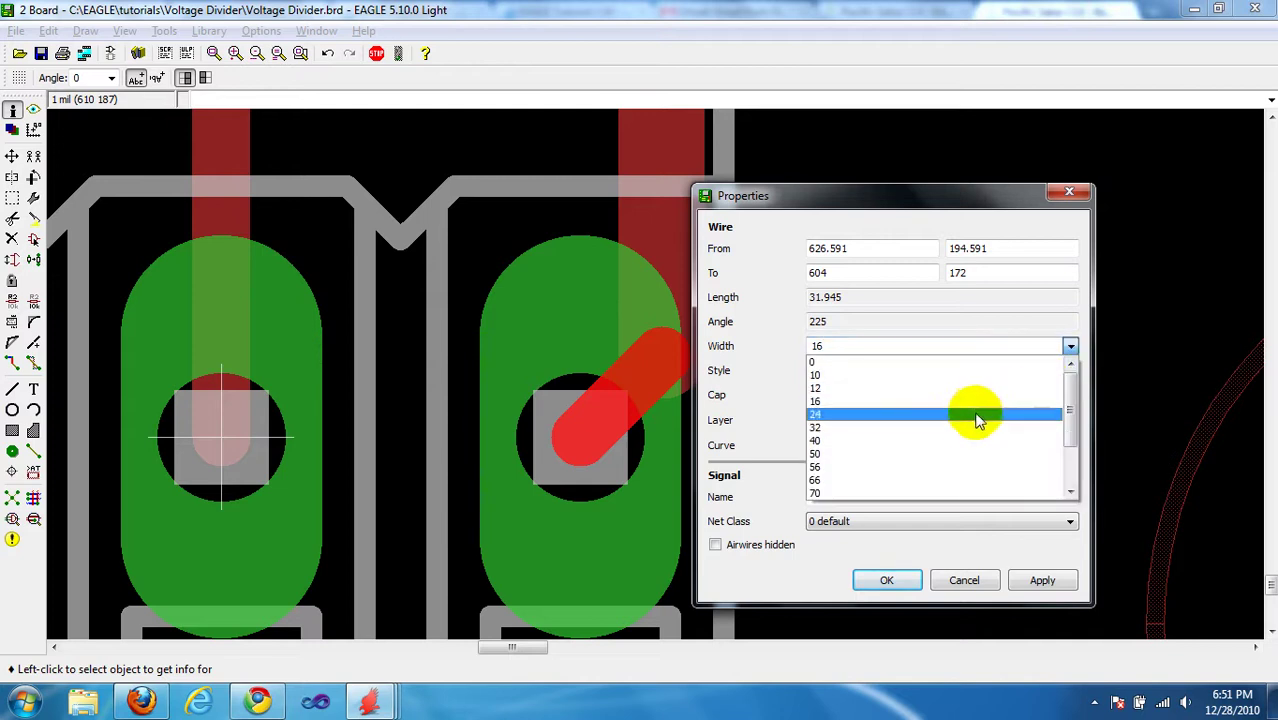
click(978, 418)
click(887, 580)
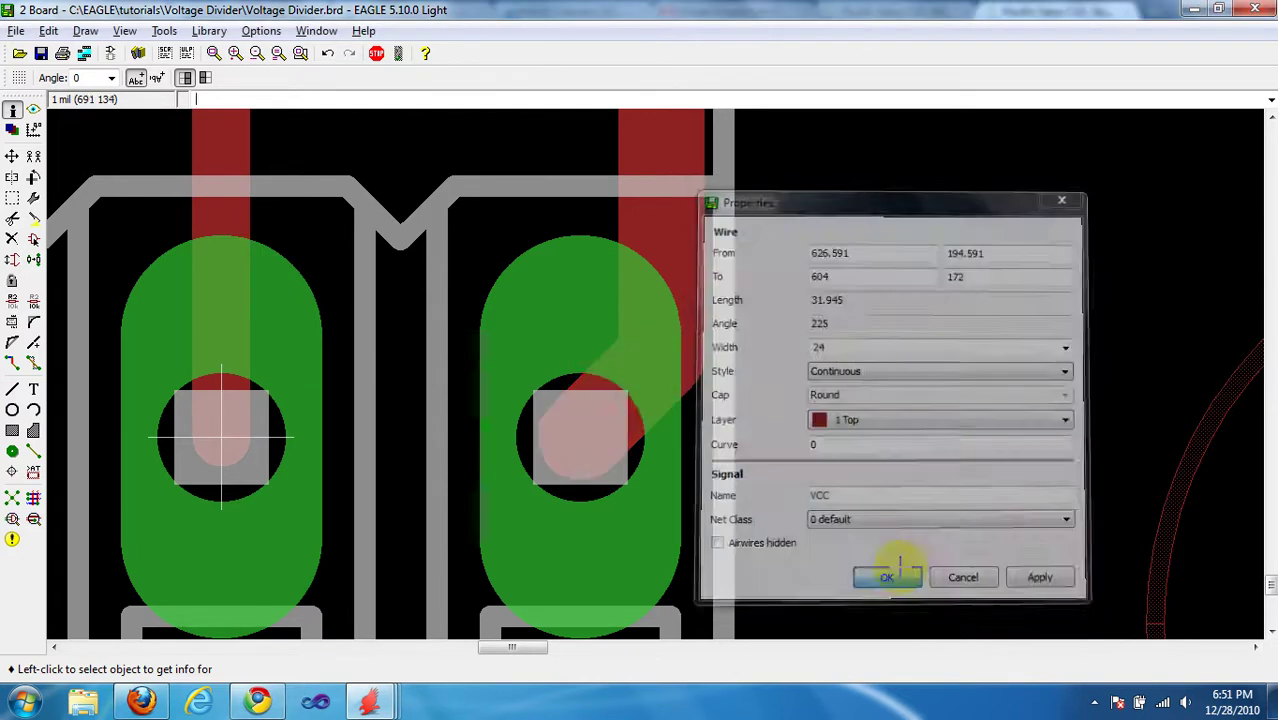
scroll(928, 462, down, 1)
scroll(928, 460, down, 1)
middle_drag(944, 305, 901, 422)
scroll(909, 480, down, 1)
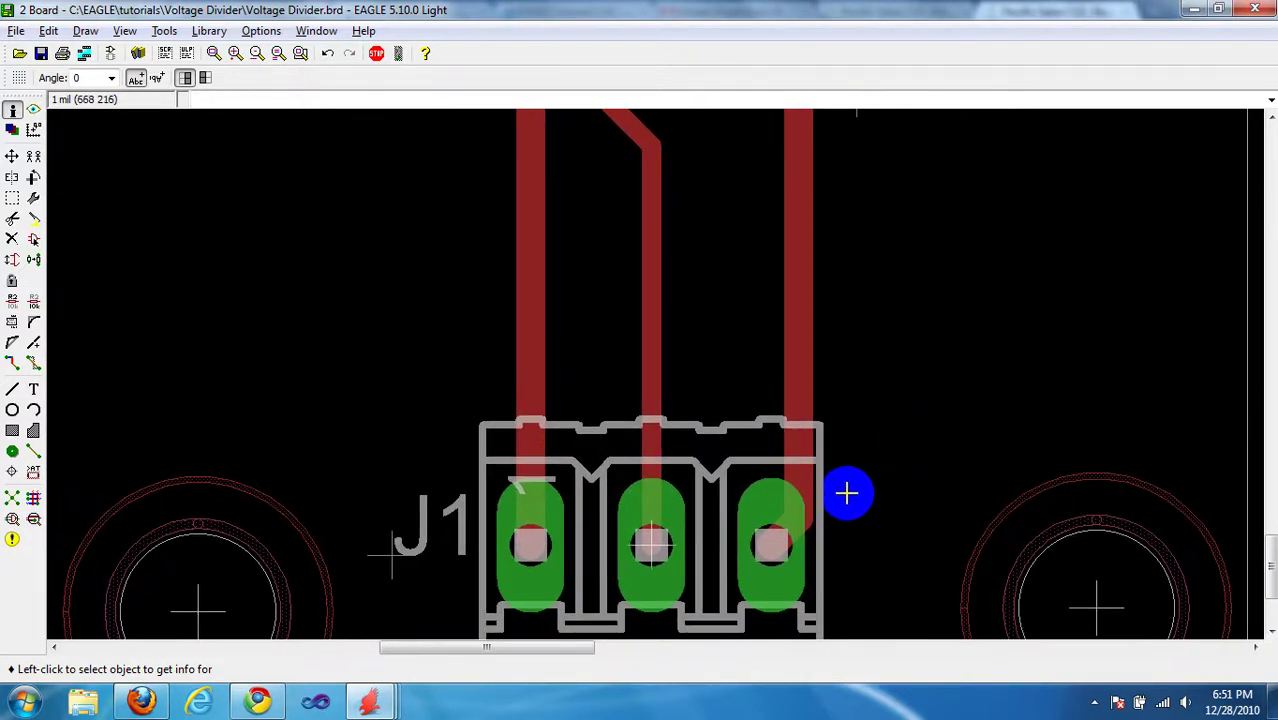
middle_drag(585, 222, 619, 462)
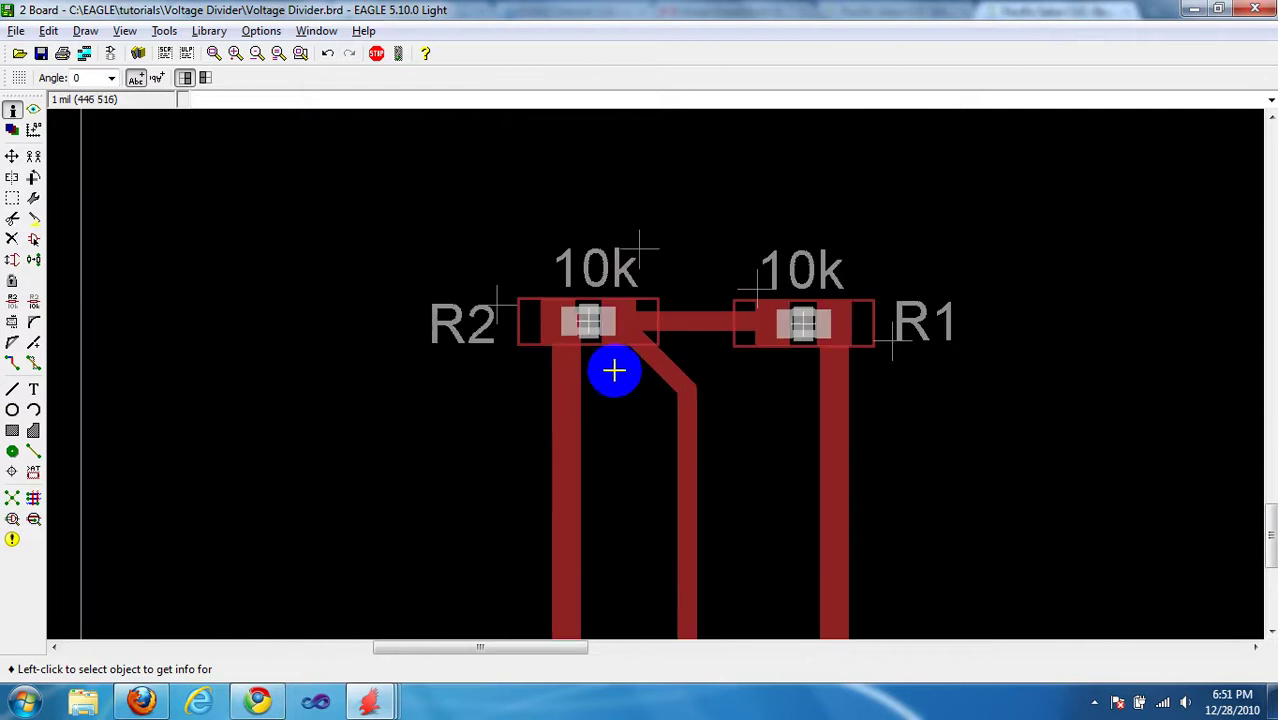
scroll(613, 368, up, 1)
scroll(613, 368, up, 3)
middle_drag(611, 334, 649, 485)
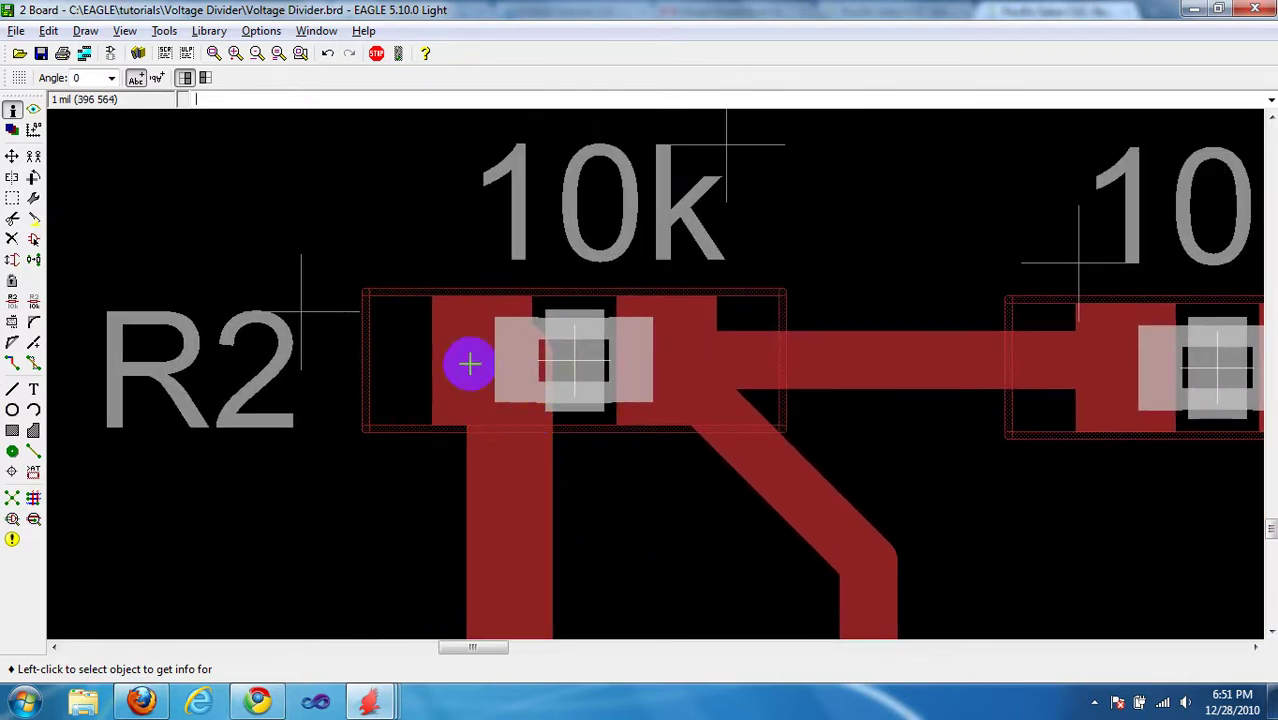
scroll(595, 462, down, 1)
scroll(595, 462, down, 1)
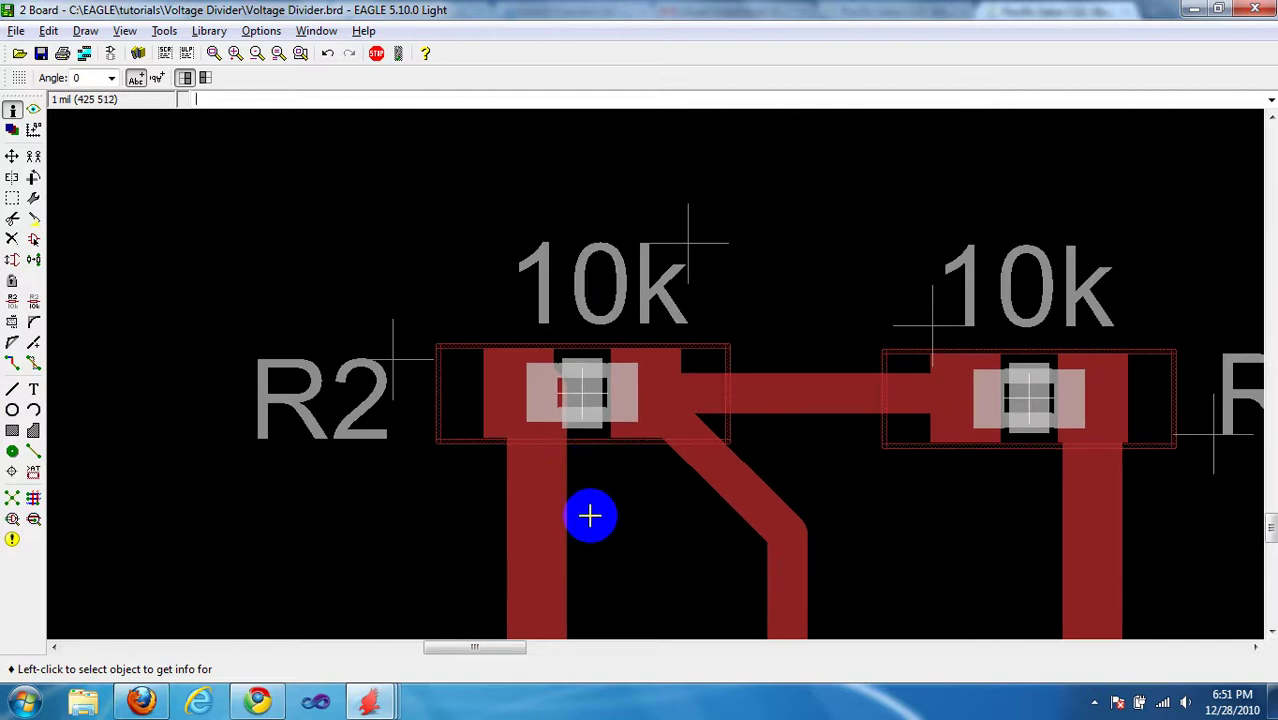
scroll(565, 515, down, 1)
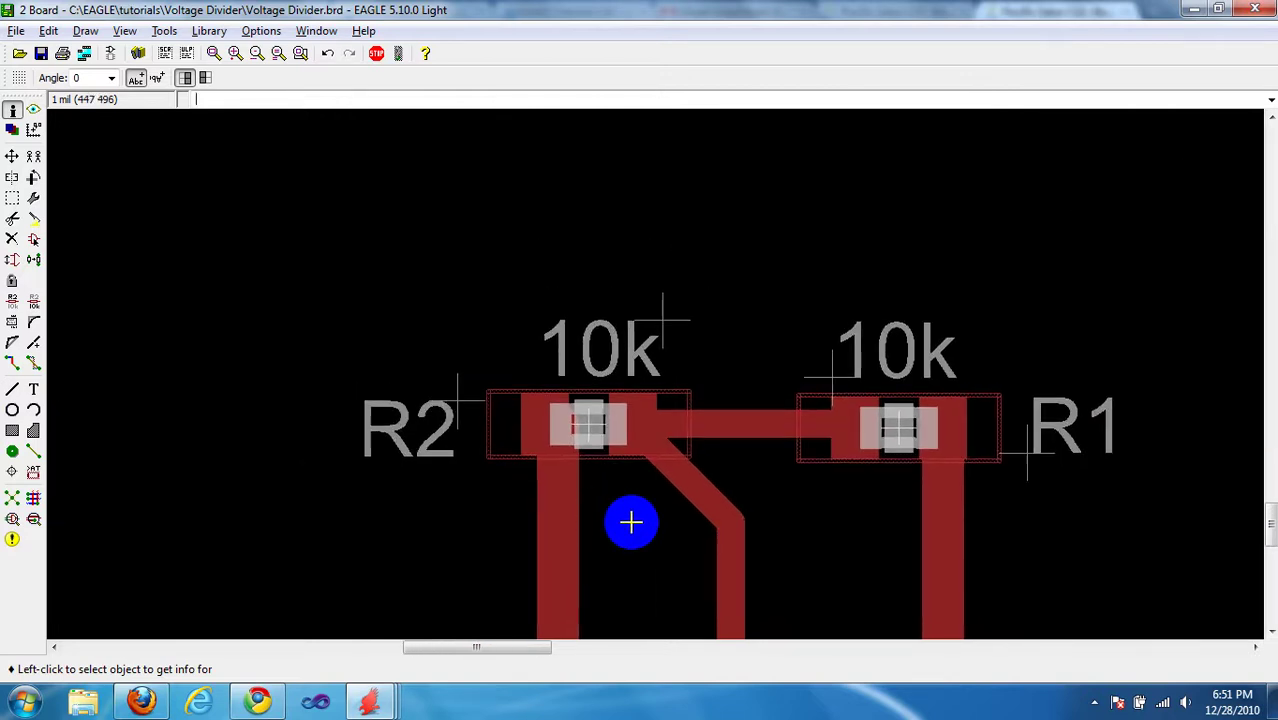
scroll(630, 519, down, 1)
scroll(609, 466, up, 2)
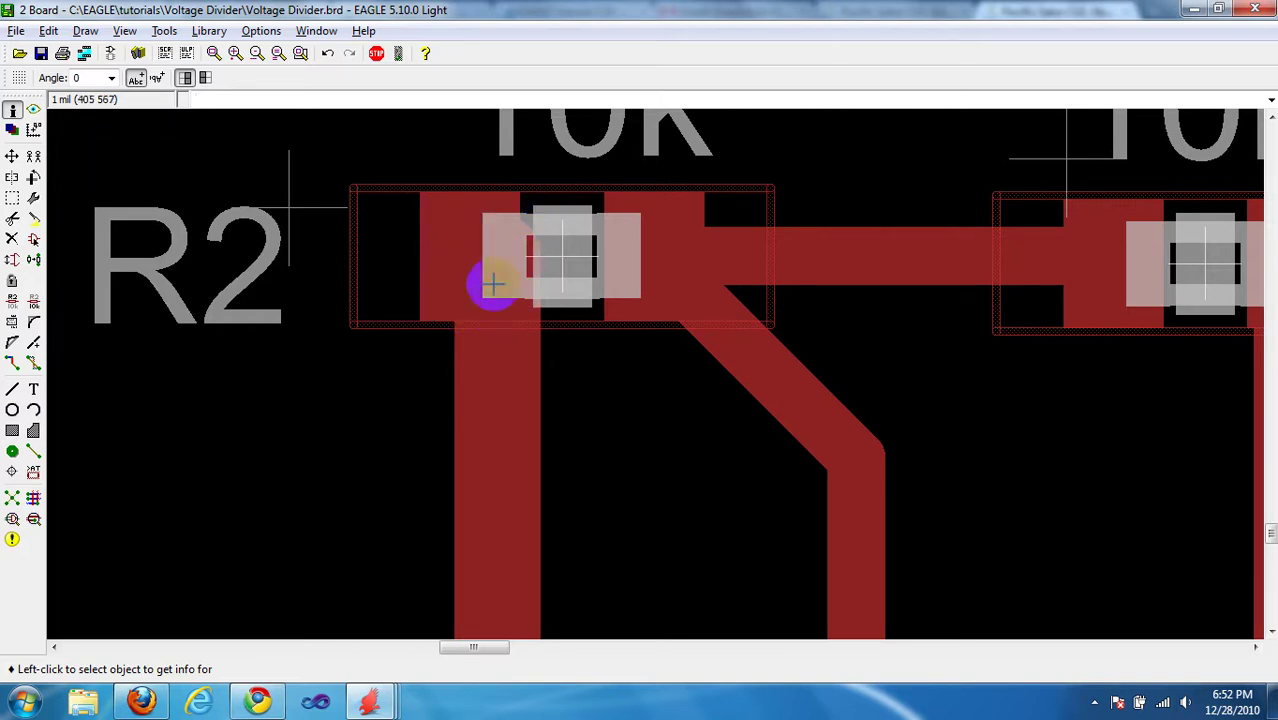
scroll(604, 416, down, 3)
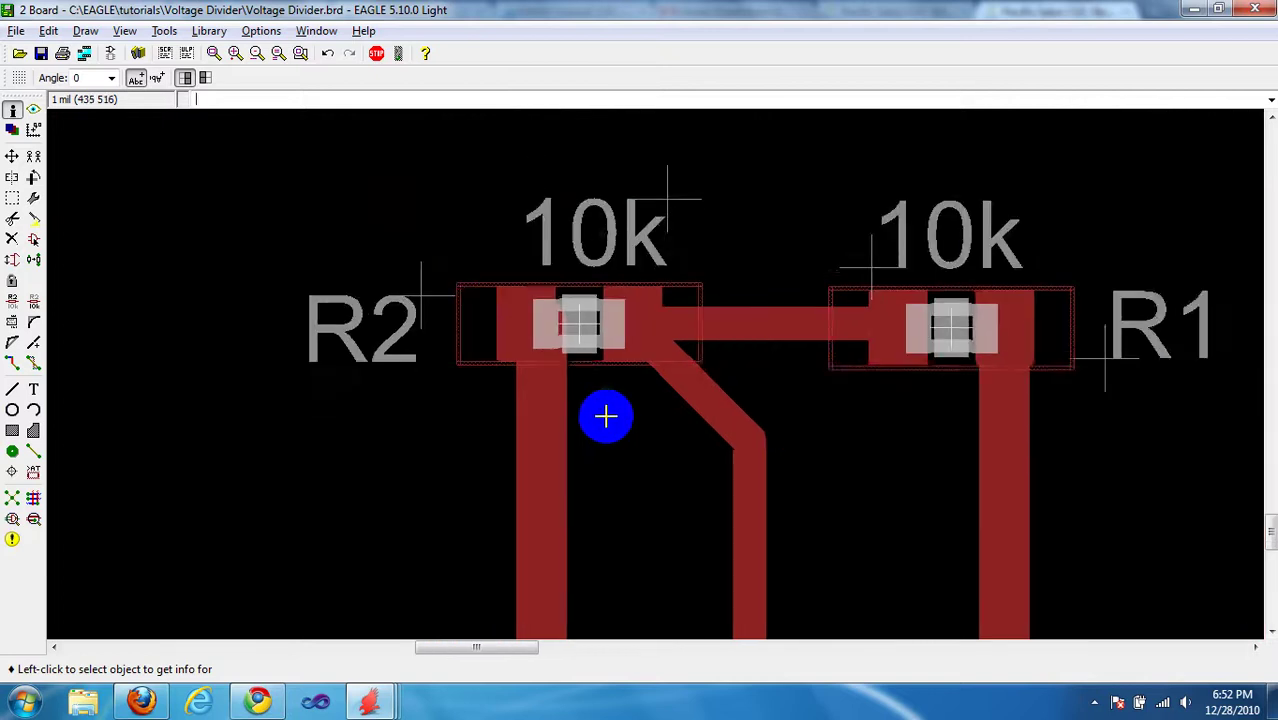
scroll(673, 454, down, 1)
middle_drag(830, 491, 725, 319)
scroll(725, 319, down, 4)
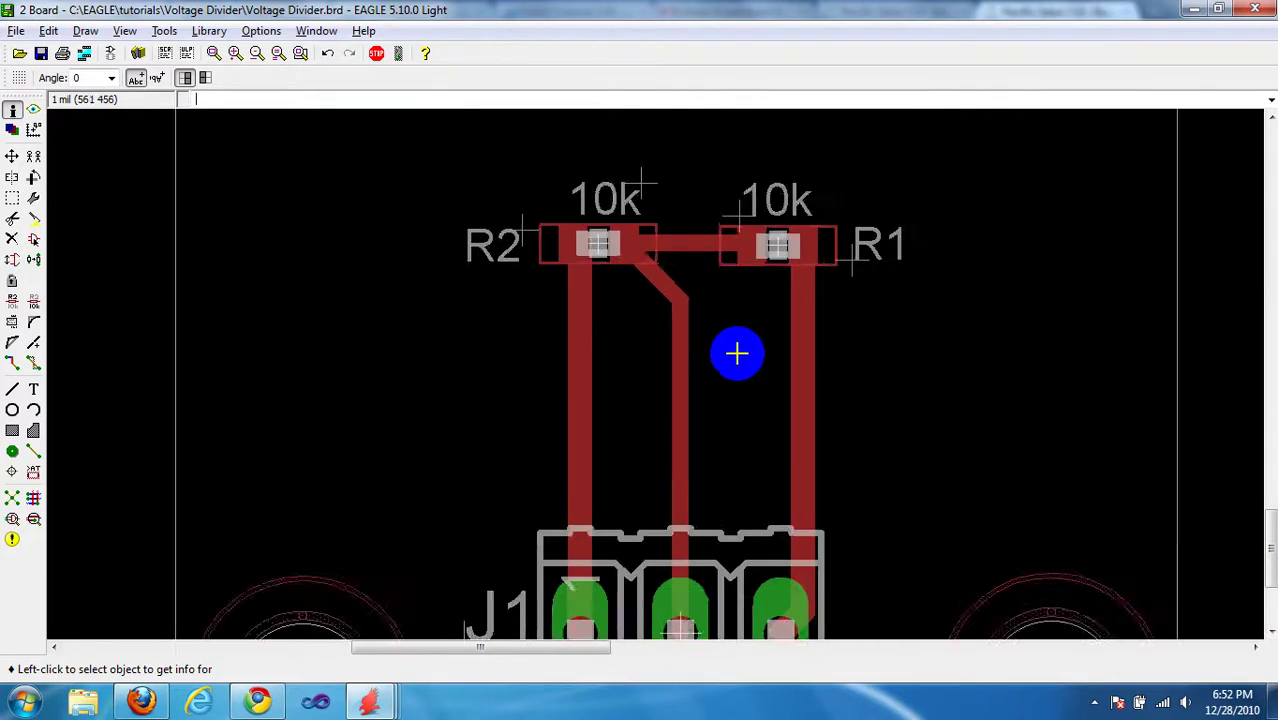
middle_drag(750, 379, 670, 359)
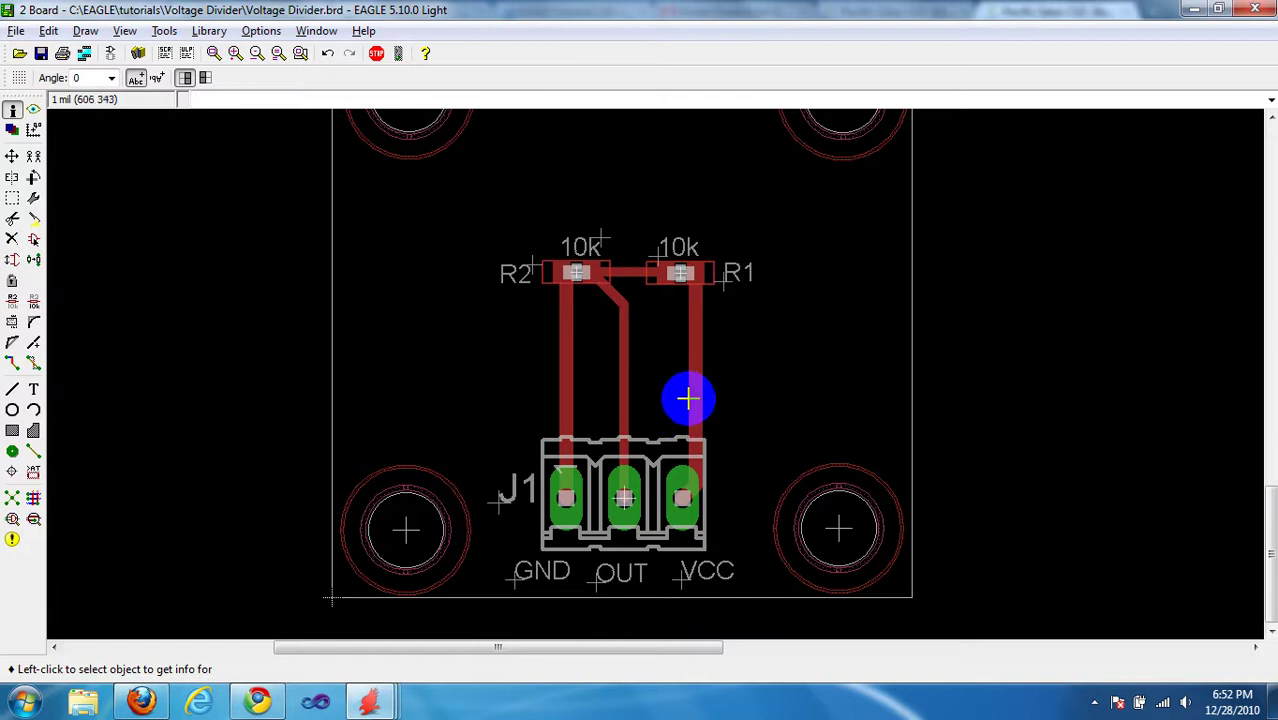
scroll(712, 500, up, 3)
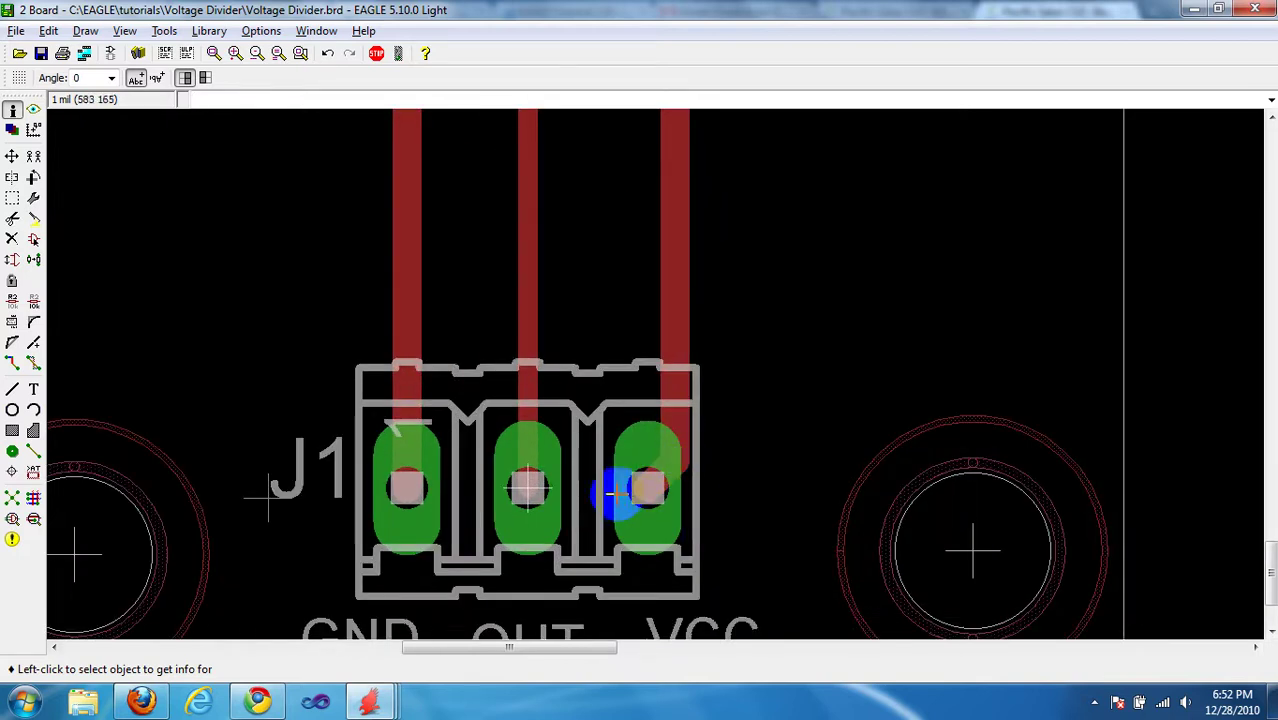
scroll(612, 490, down, 4)
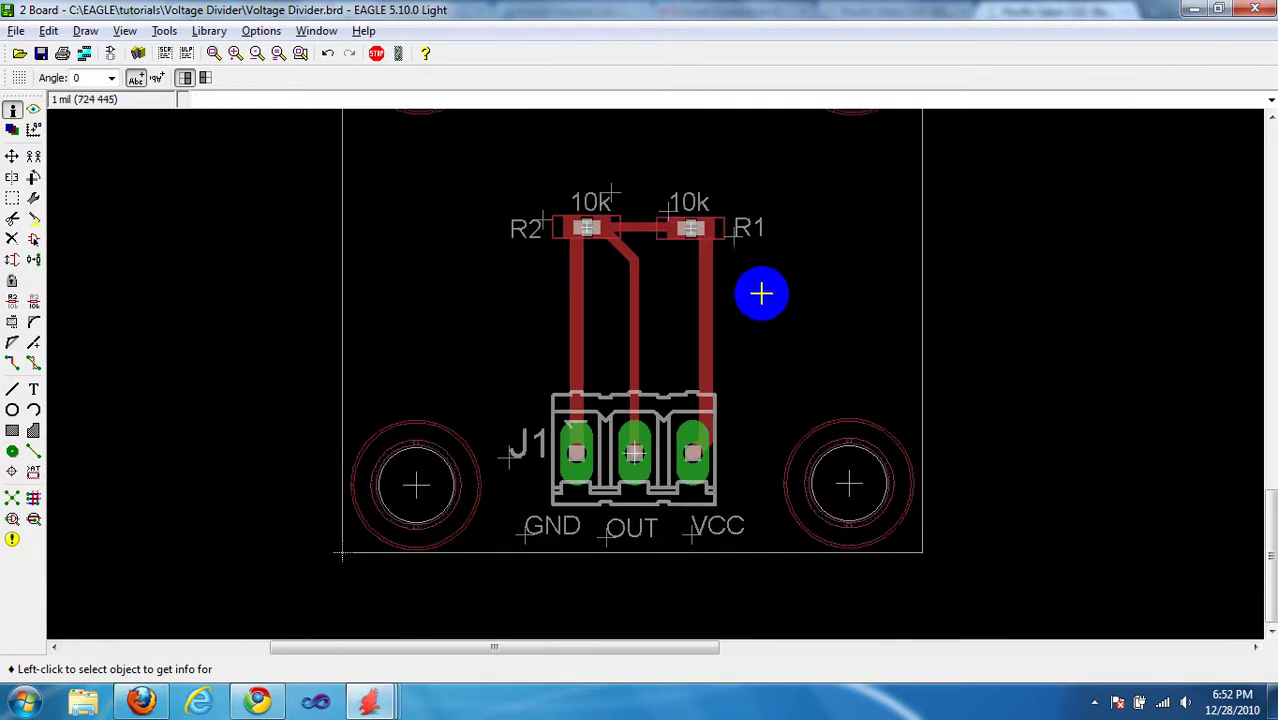
middle_drag(762, 291, 740, 376)
scroll(727, 375, down, 2)
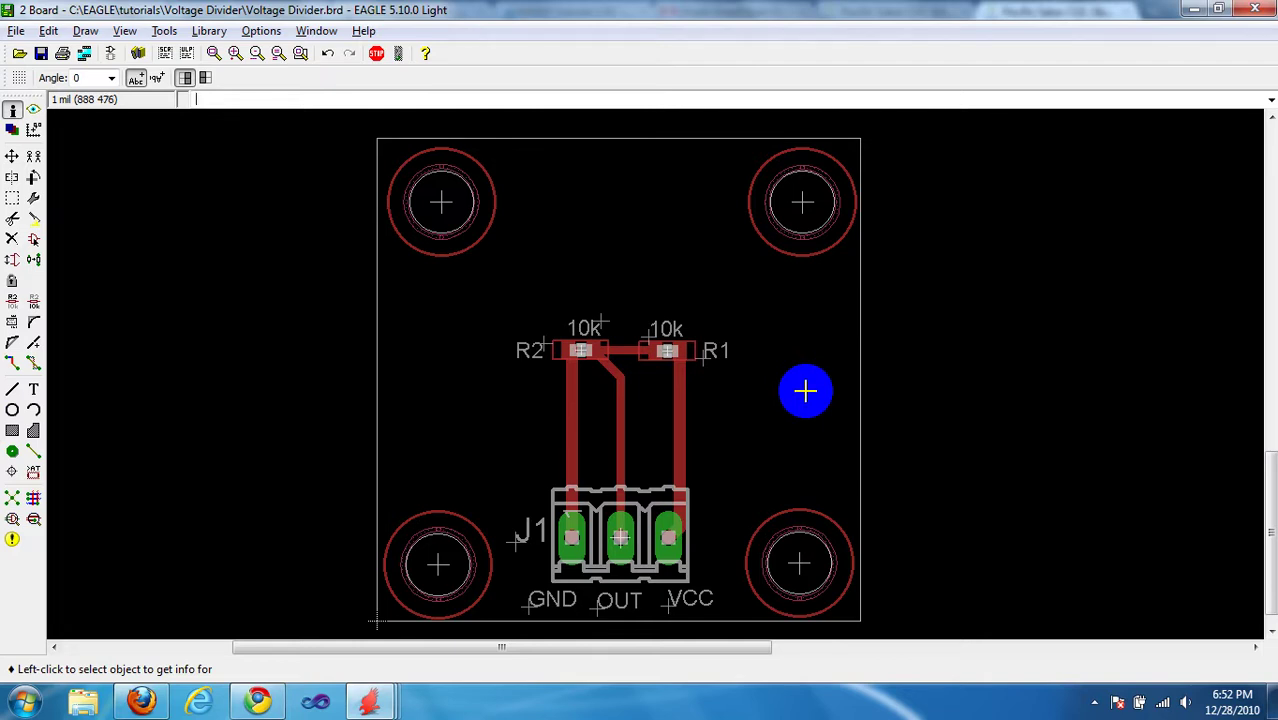
click(1094, 703)
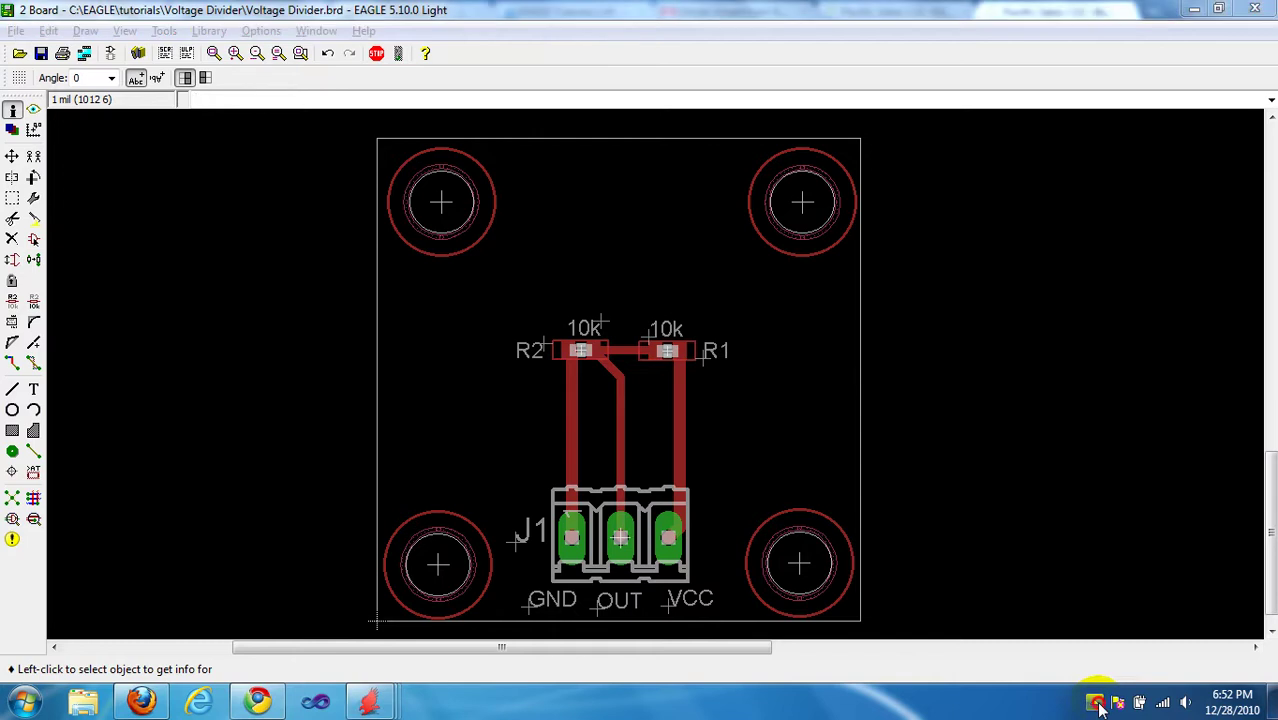